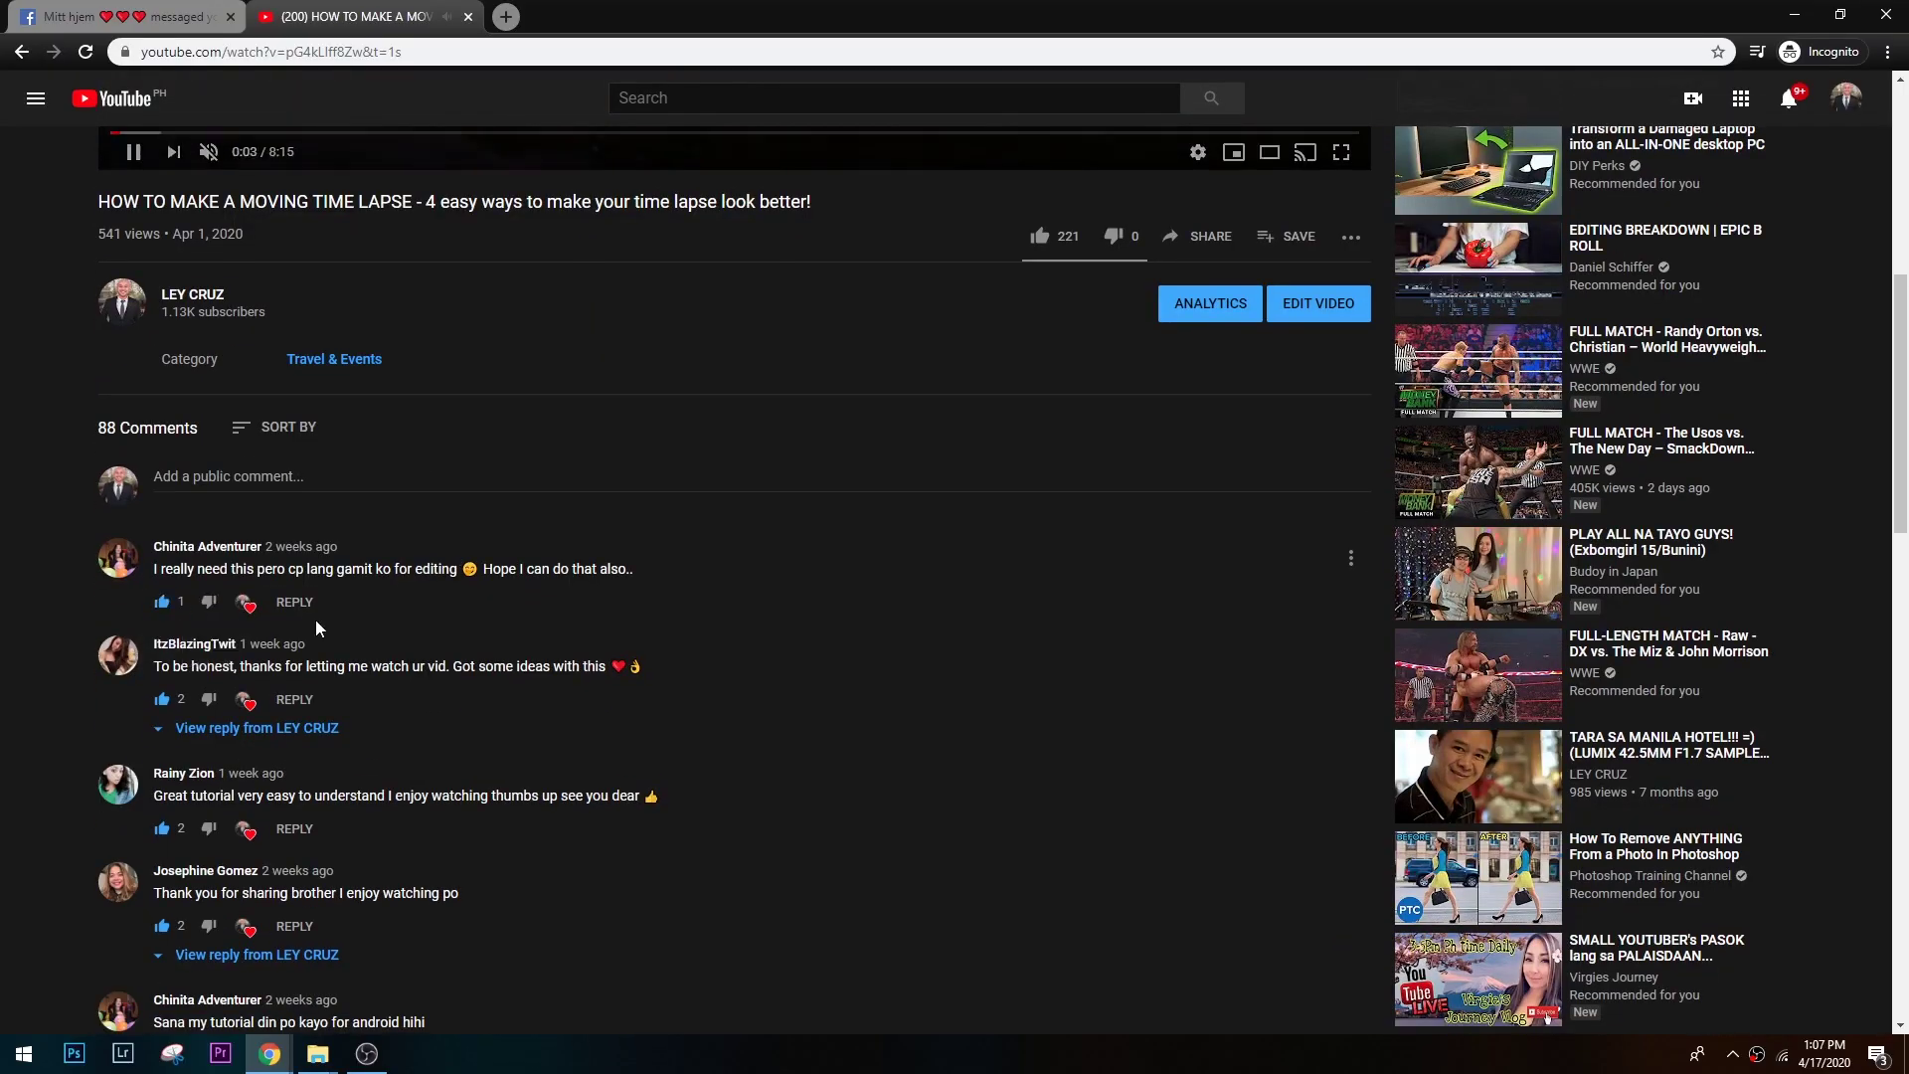
Launch Premiere Pro and create a new project named 'sample video' in the default location
scroll(622, 572, down, 2)
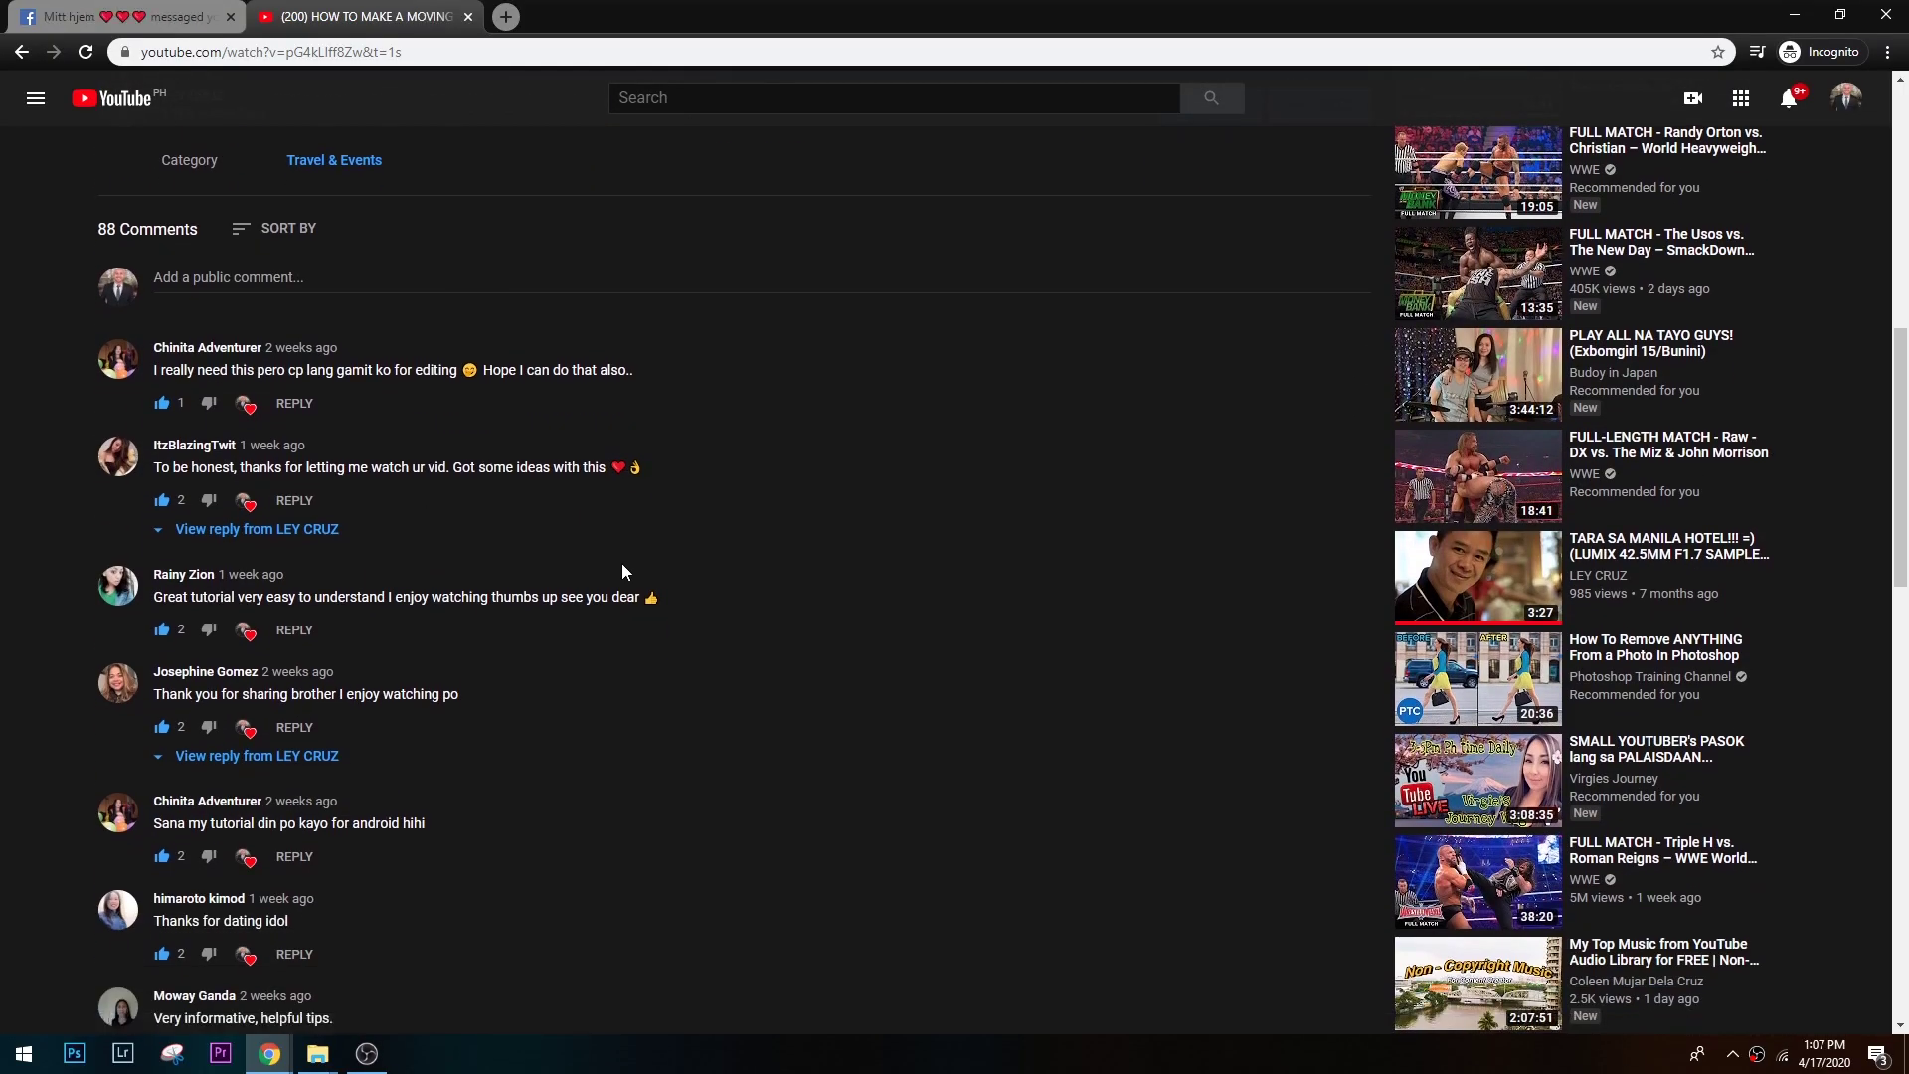
scroll(622, 567, down, 2)
drag(1894, 484, 1896, 551)
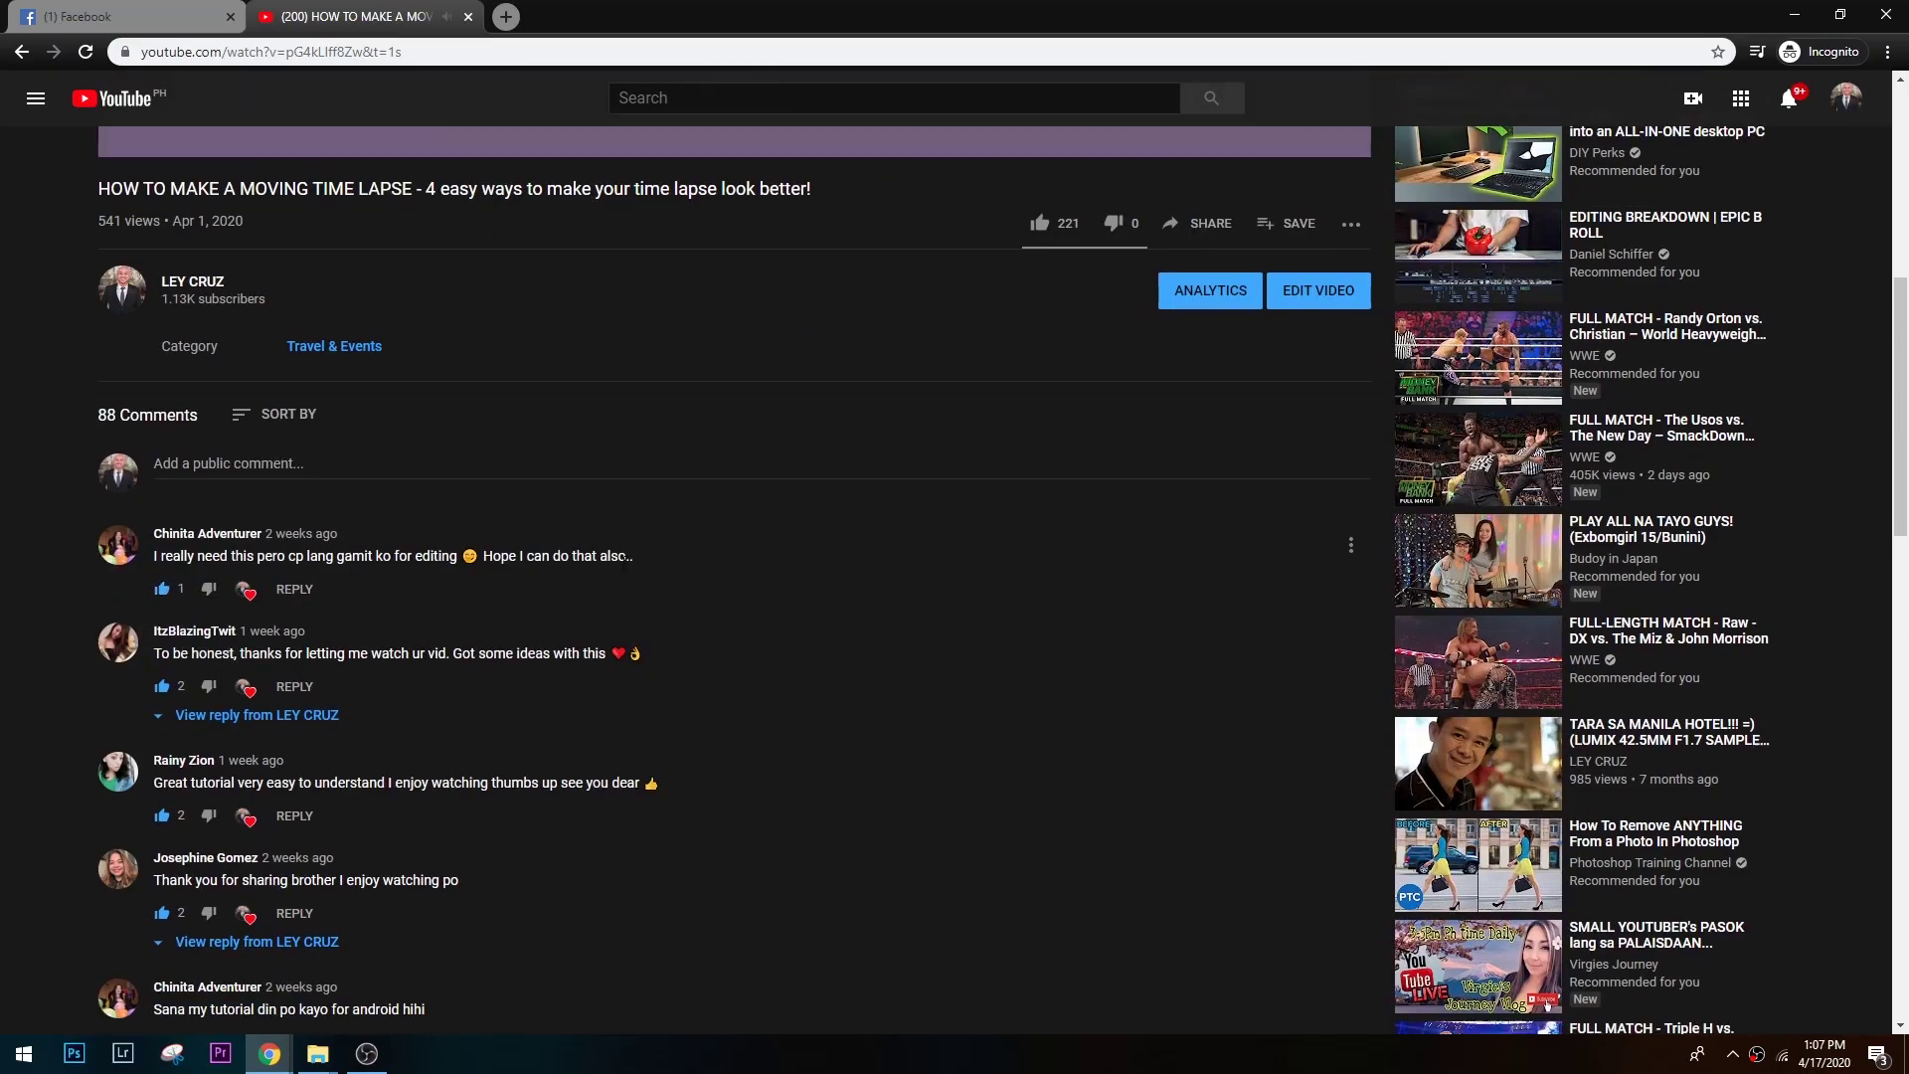
scroll(622, 573, down, 2)
scroll(622, 572, down, 3)
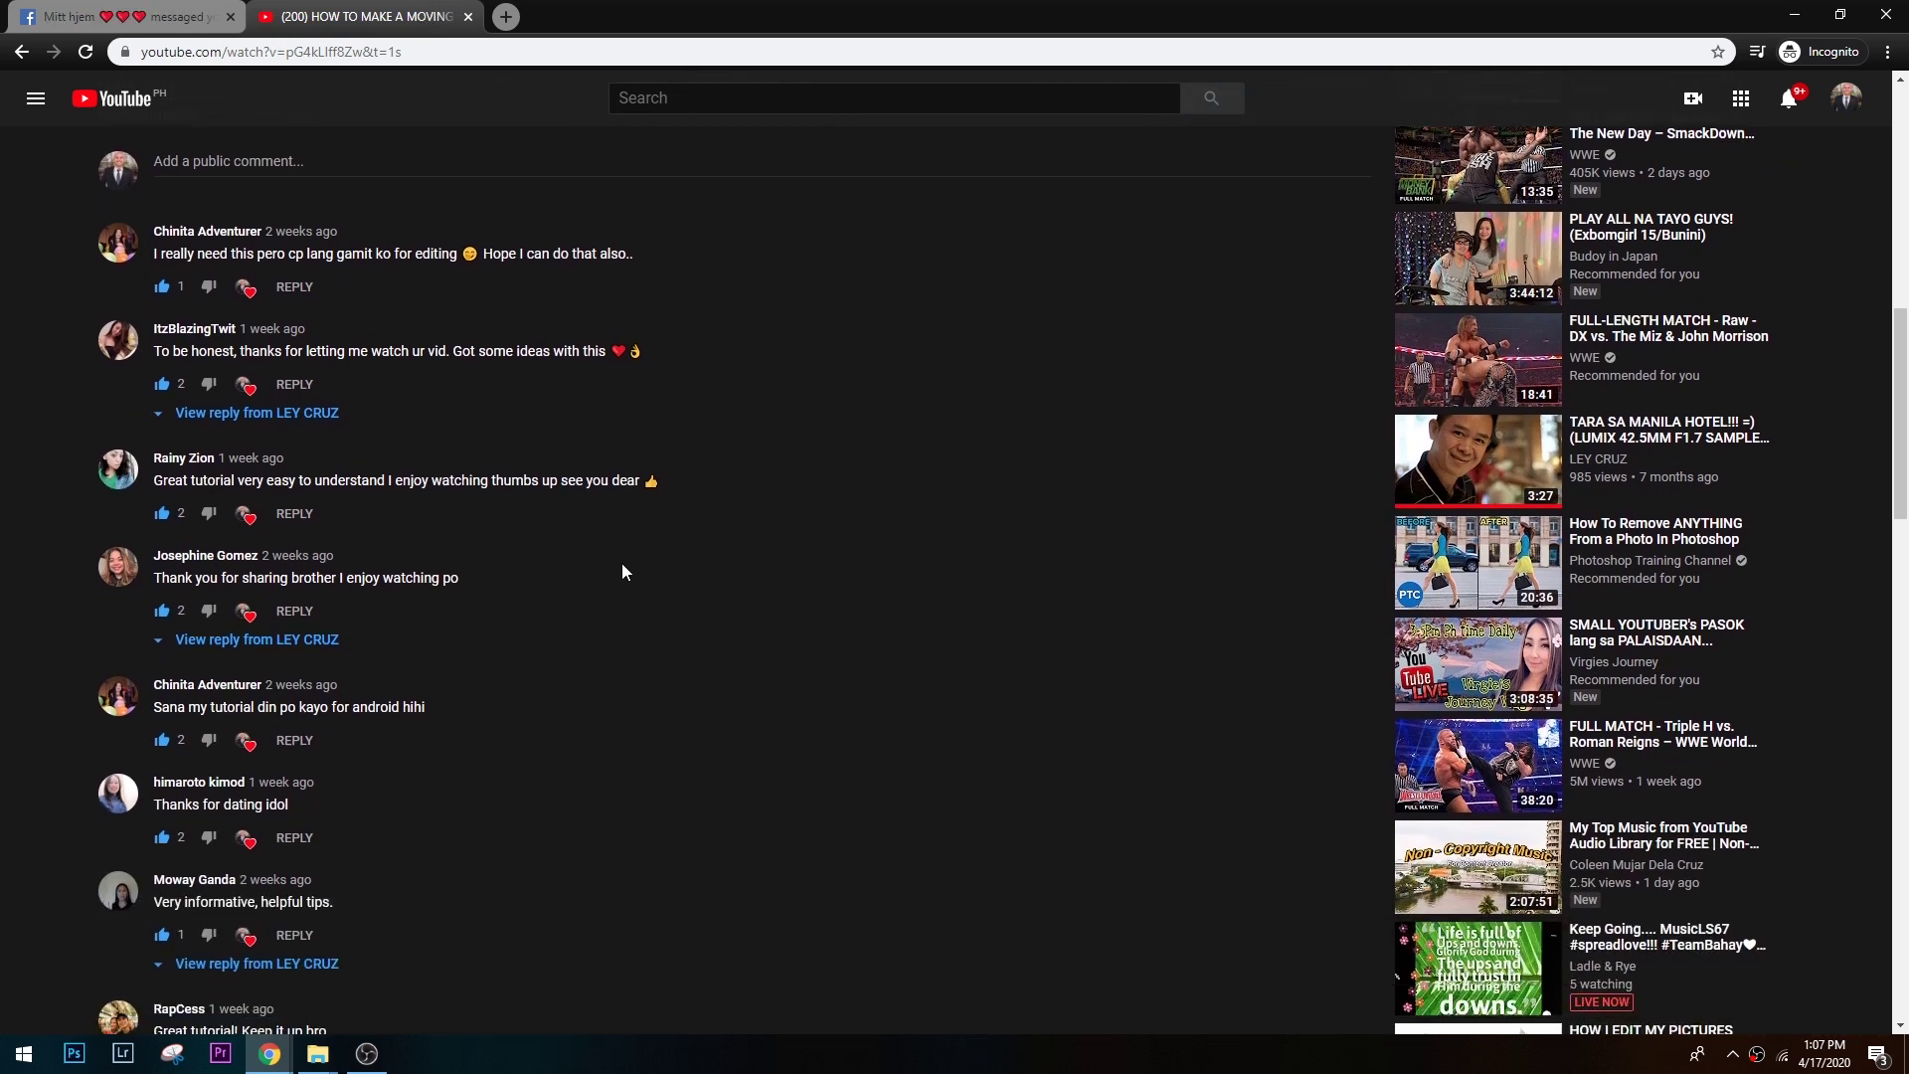
scroll(1892, 494, down, 2)
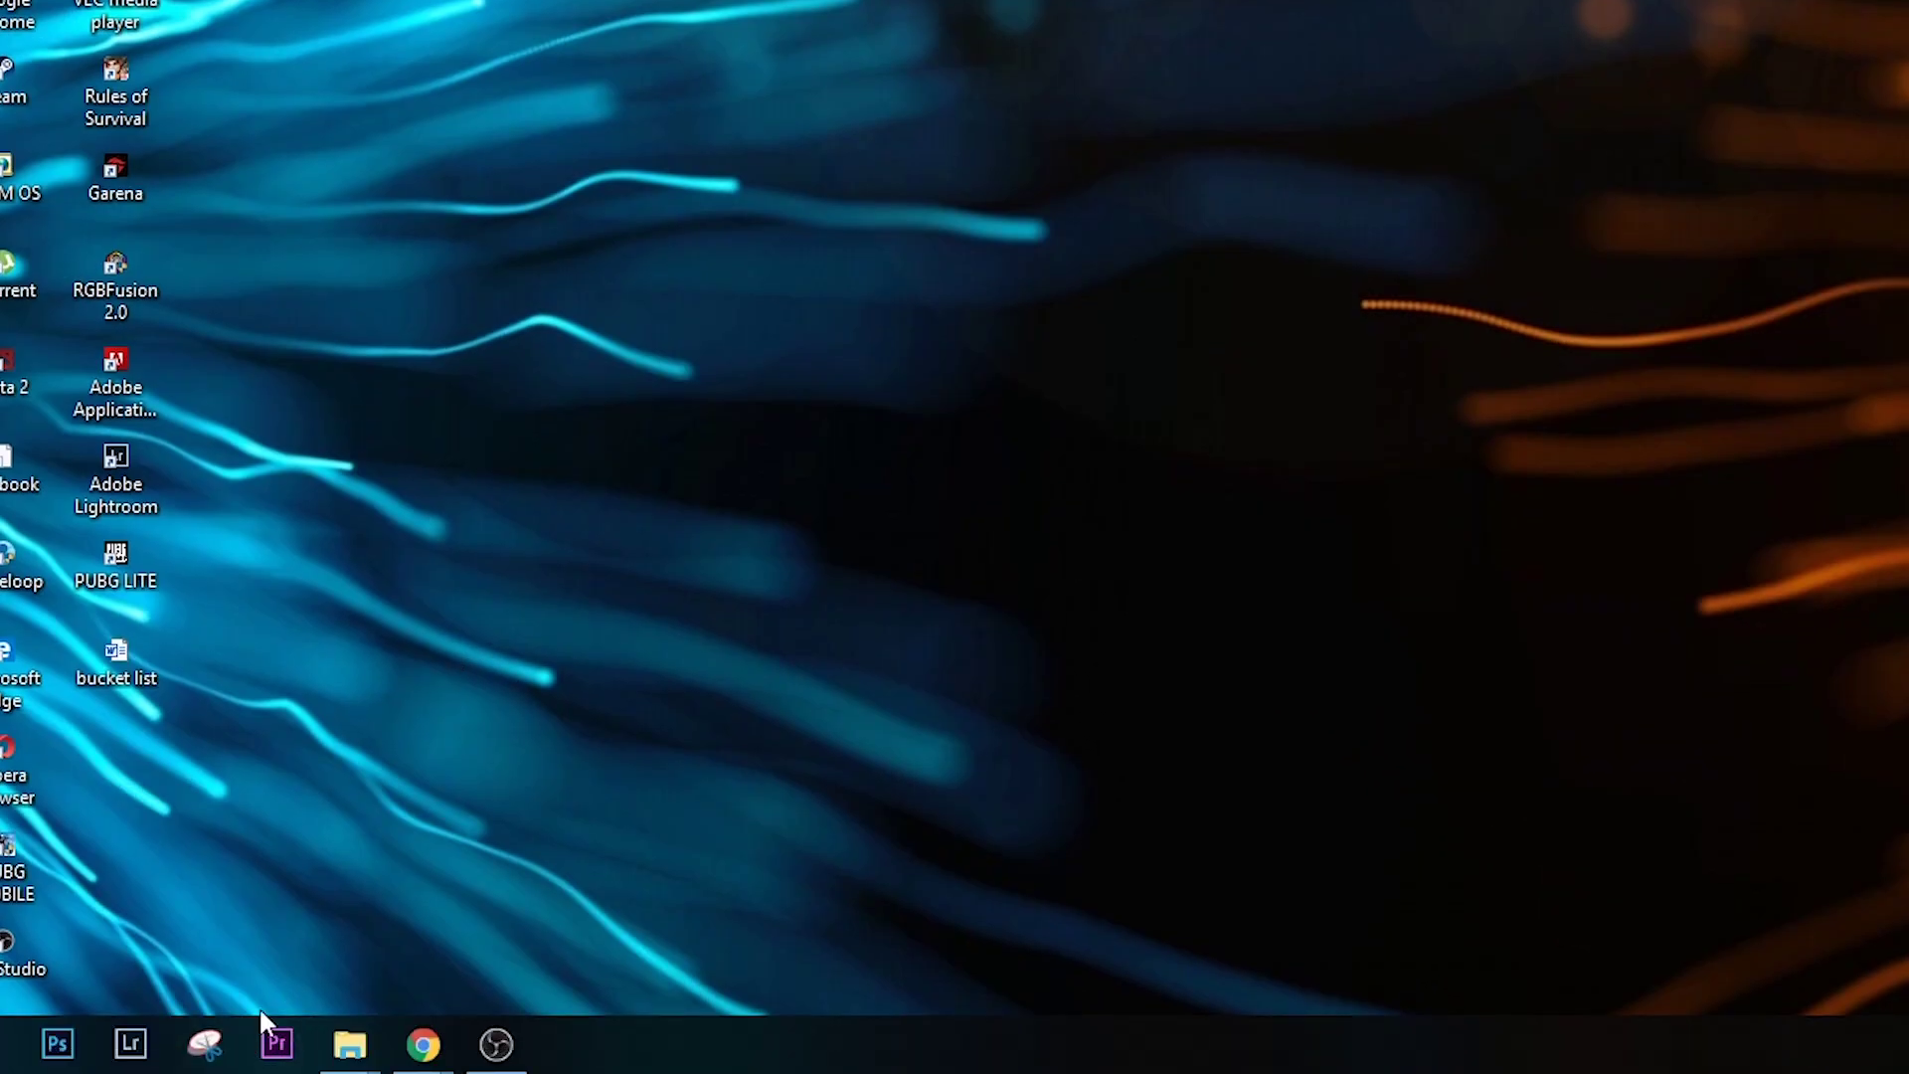
click(288, 1058)
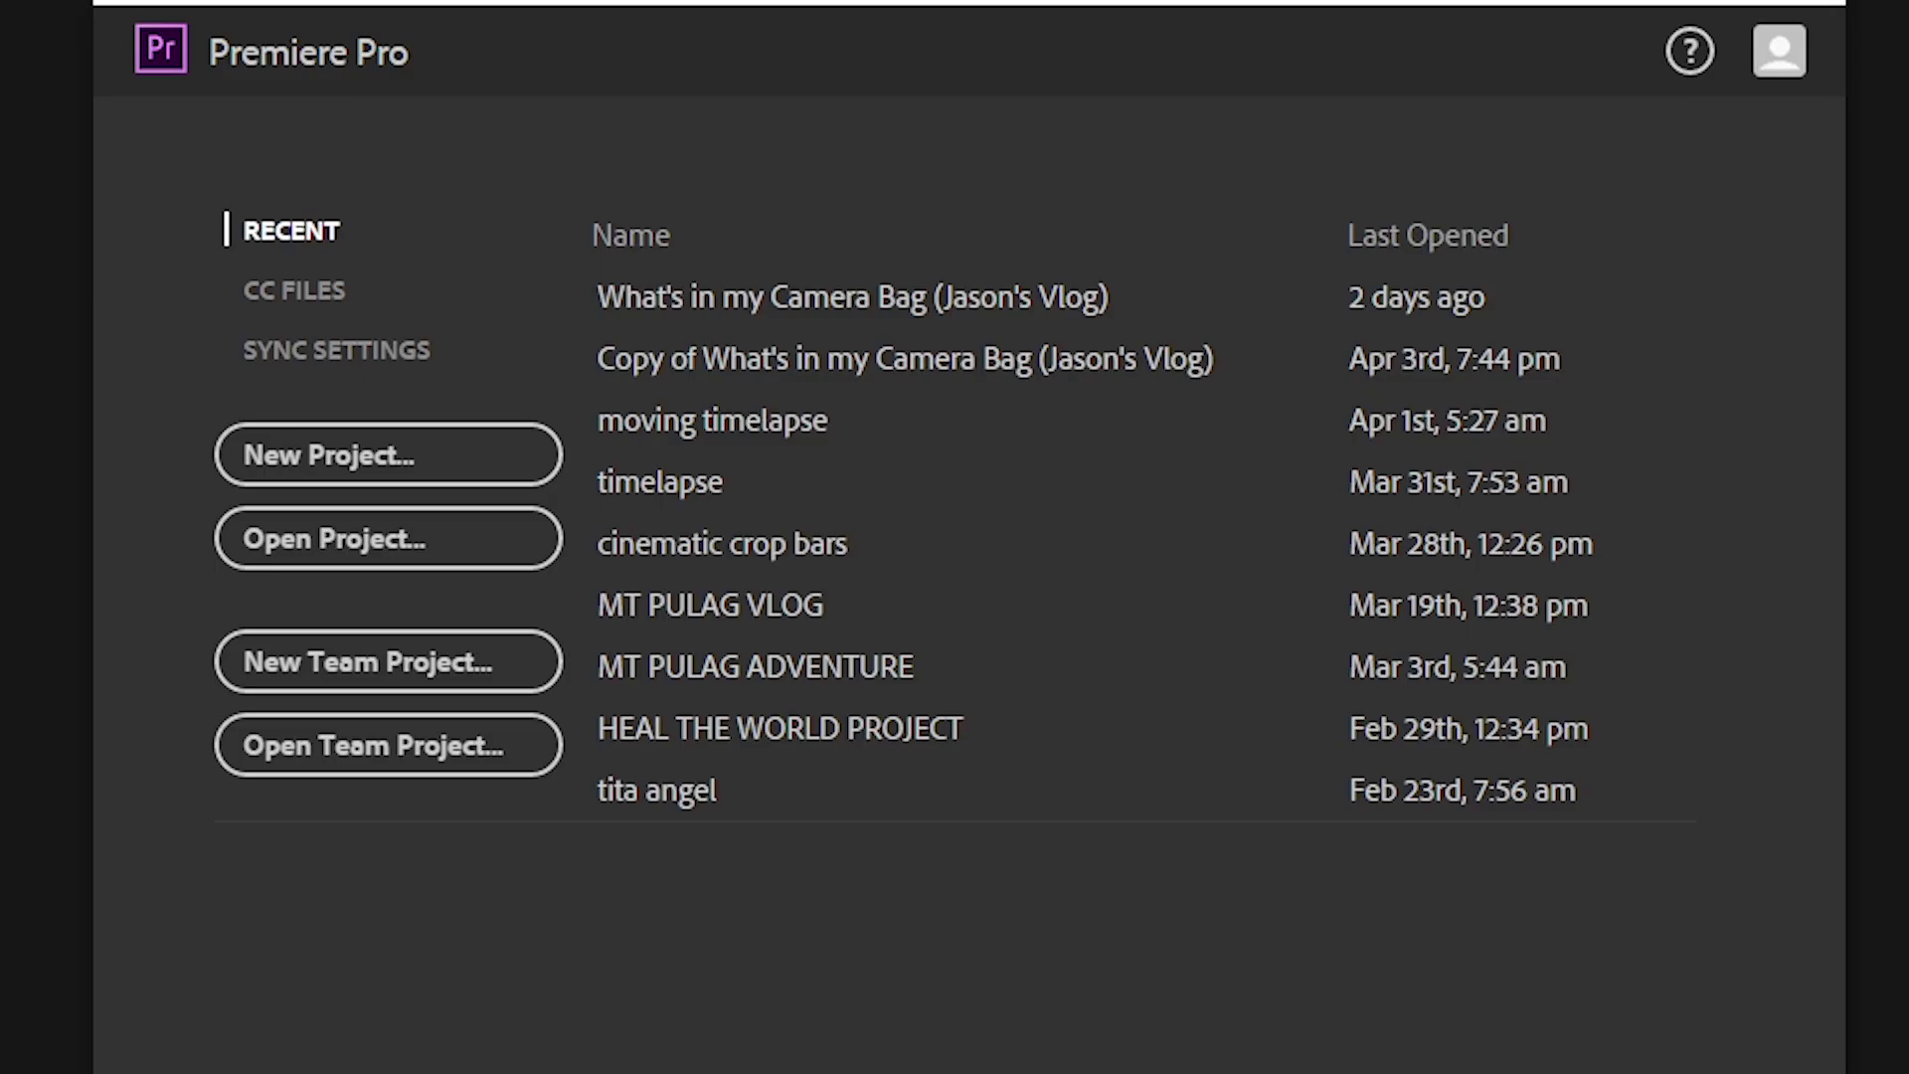
click(350, 457)
text(sample video)
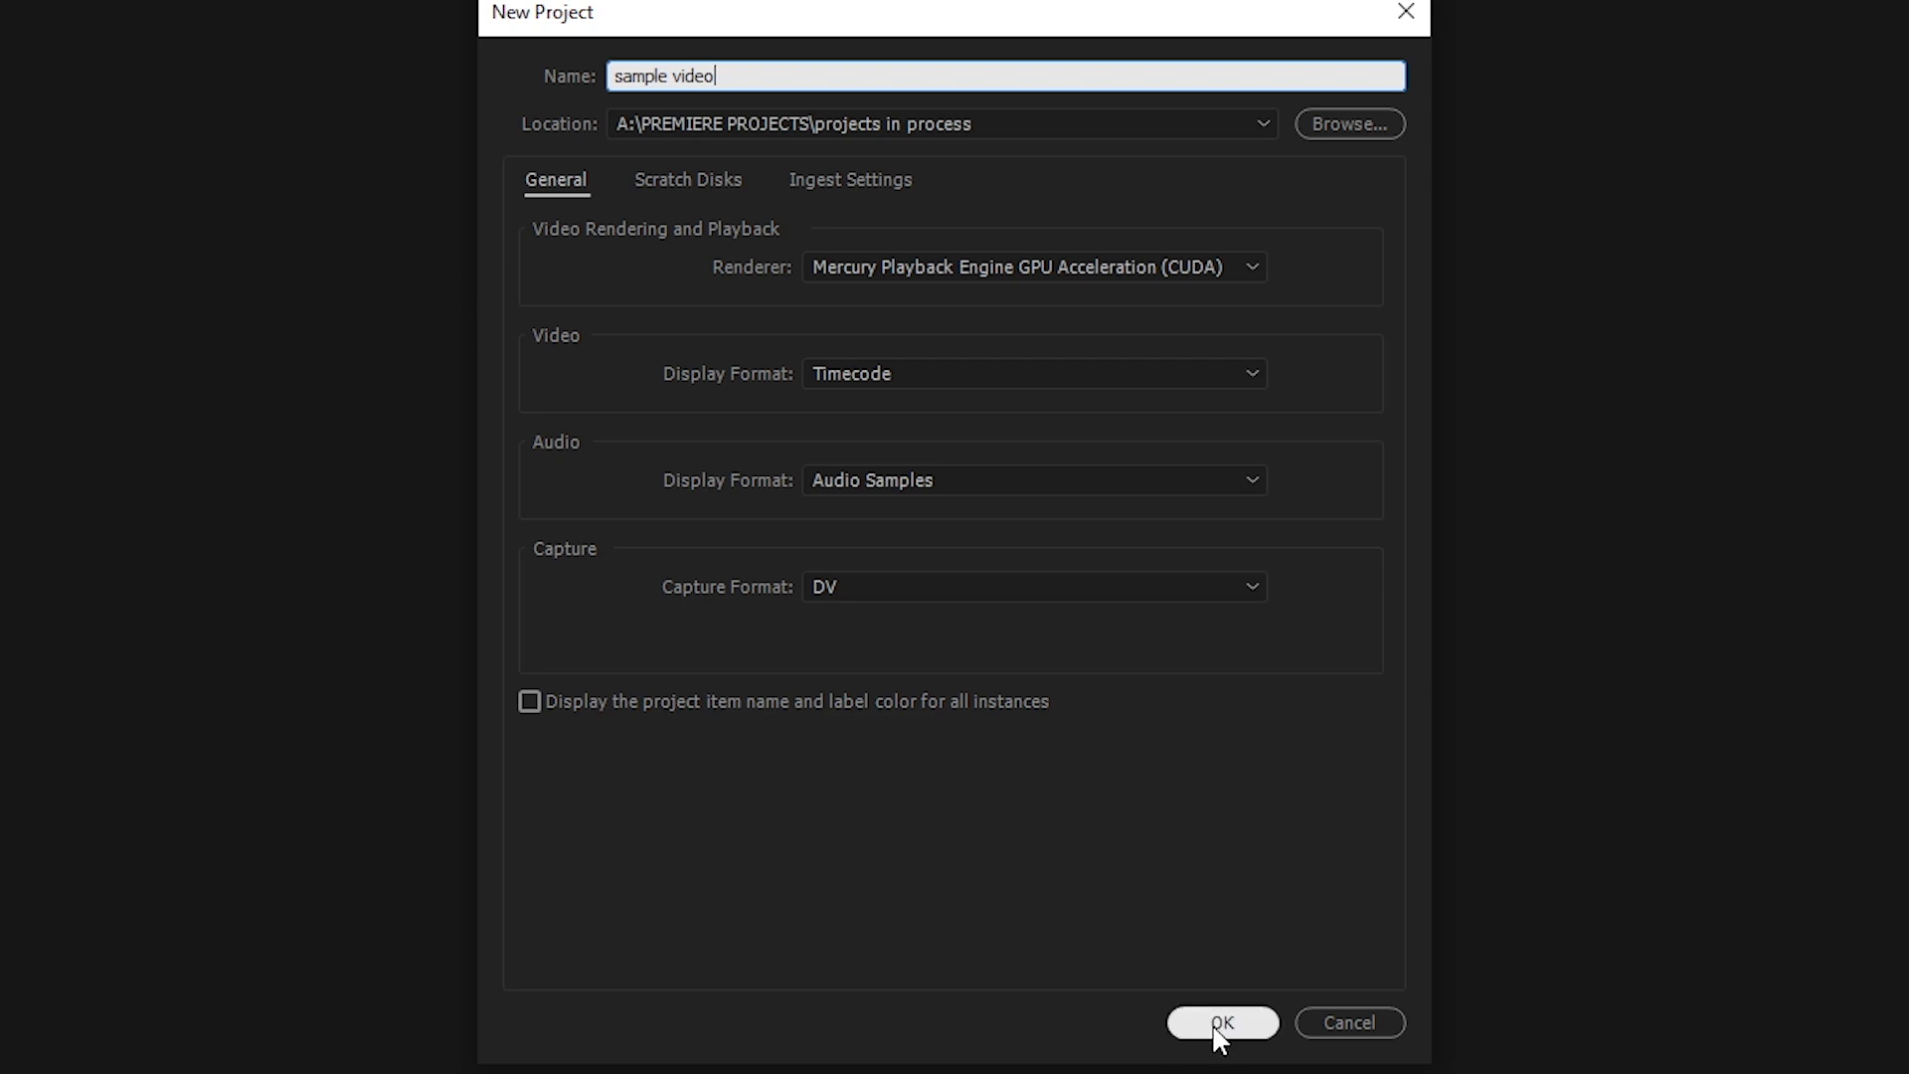
click(1216, 1030)
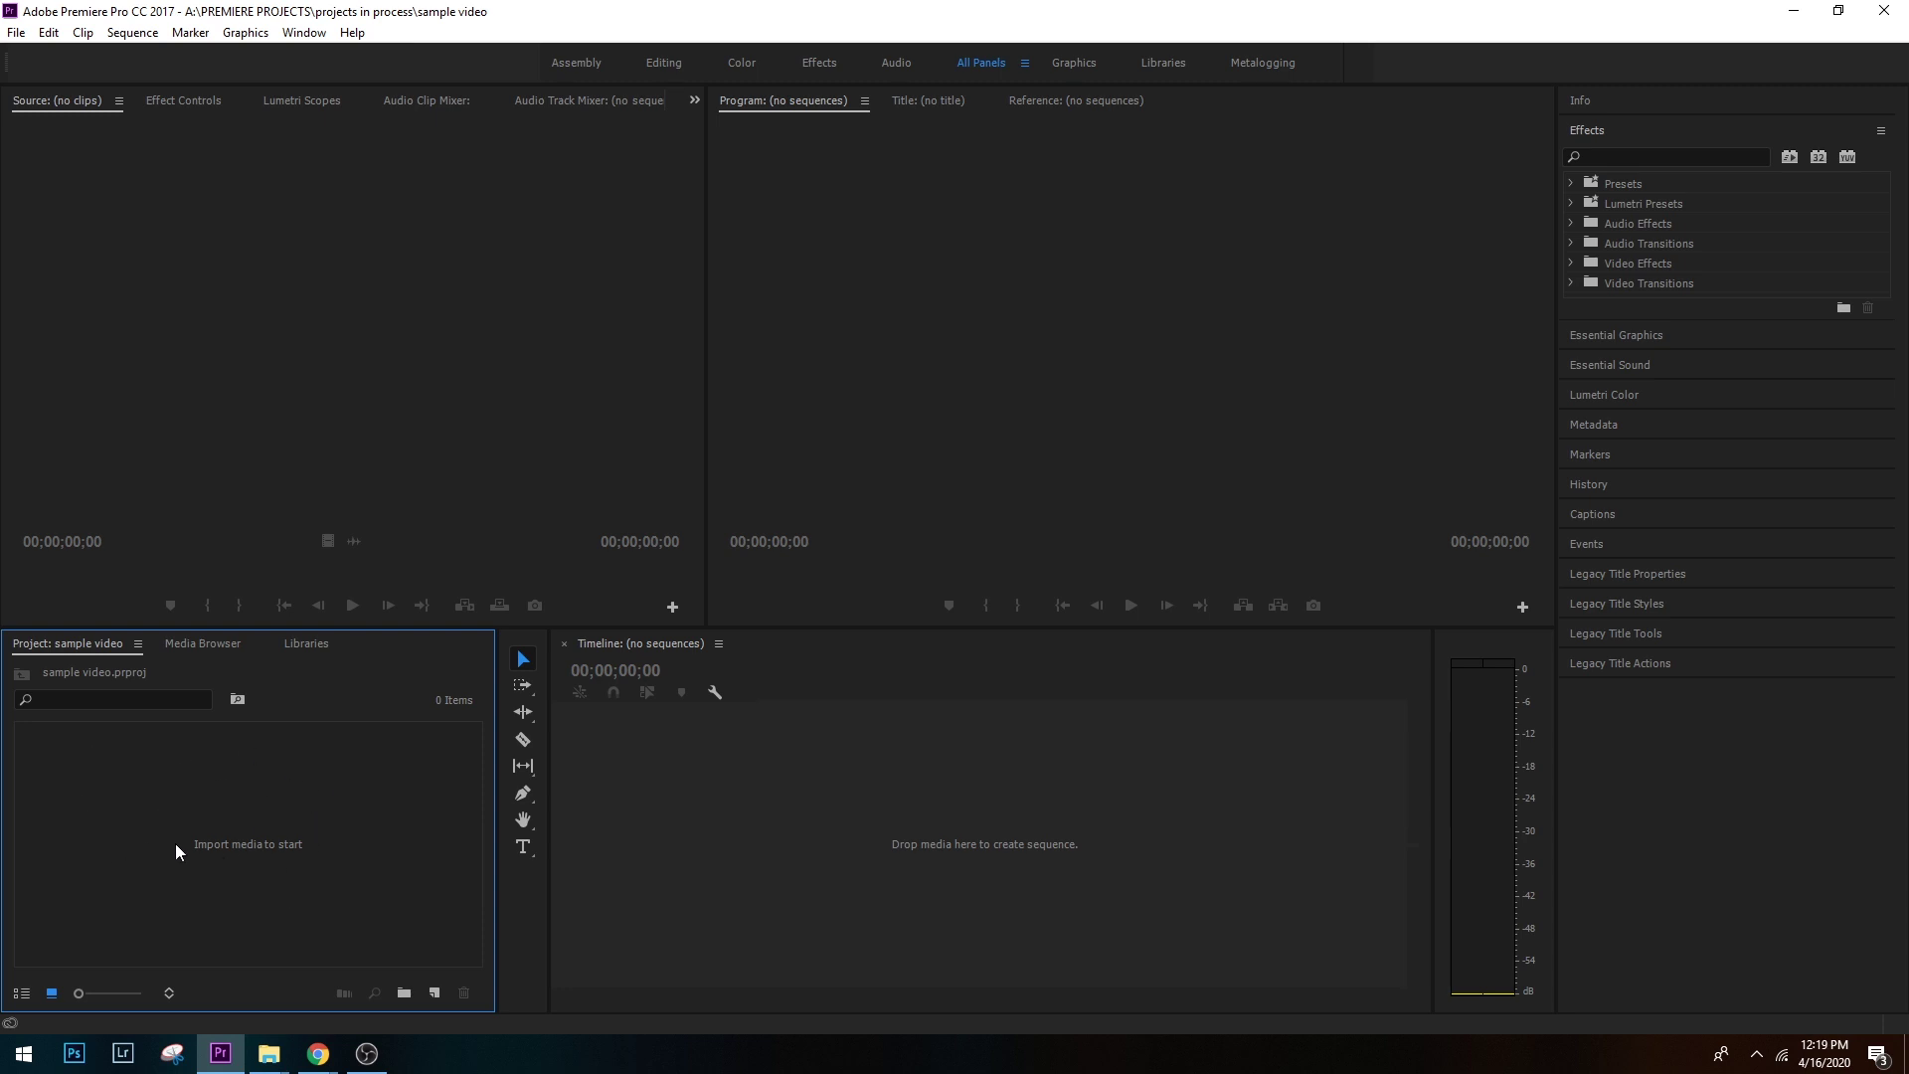
In the Import dialog (Ctrl+I), browse to D: > YOUTUBE PROJECTS > PREMIERE TUTORIALS > IMPORT AND EXPORT
key(ctrl+i)
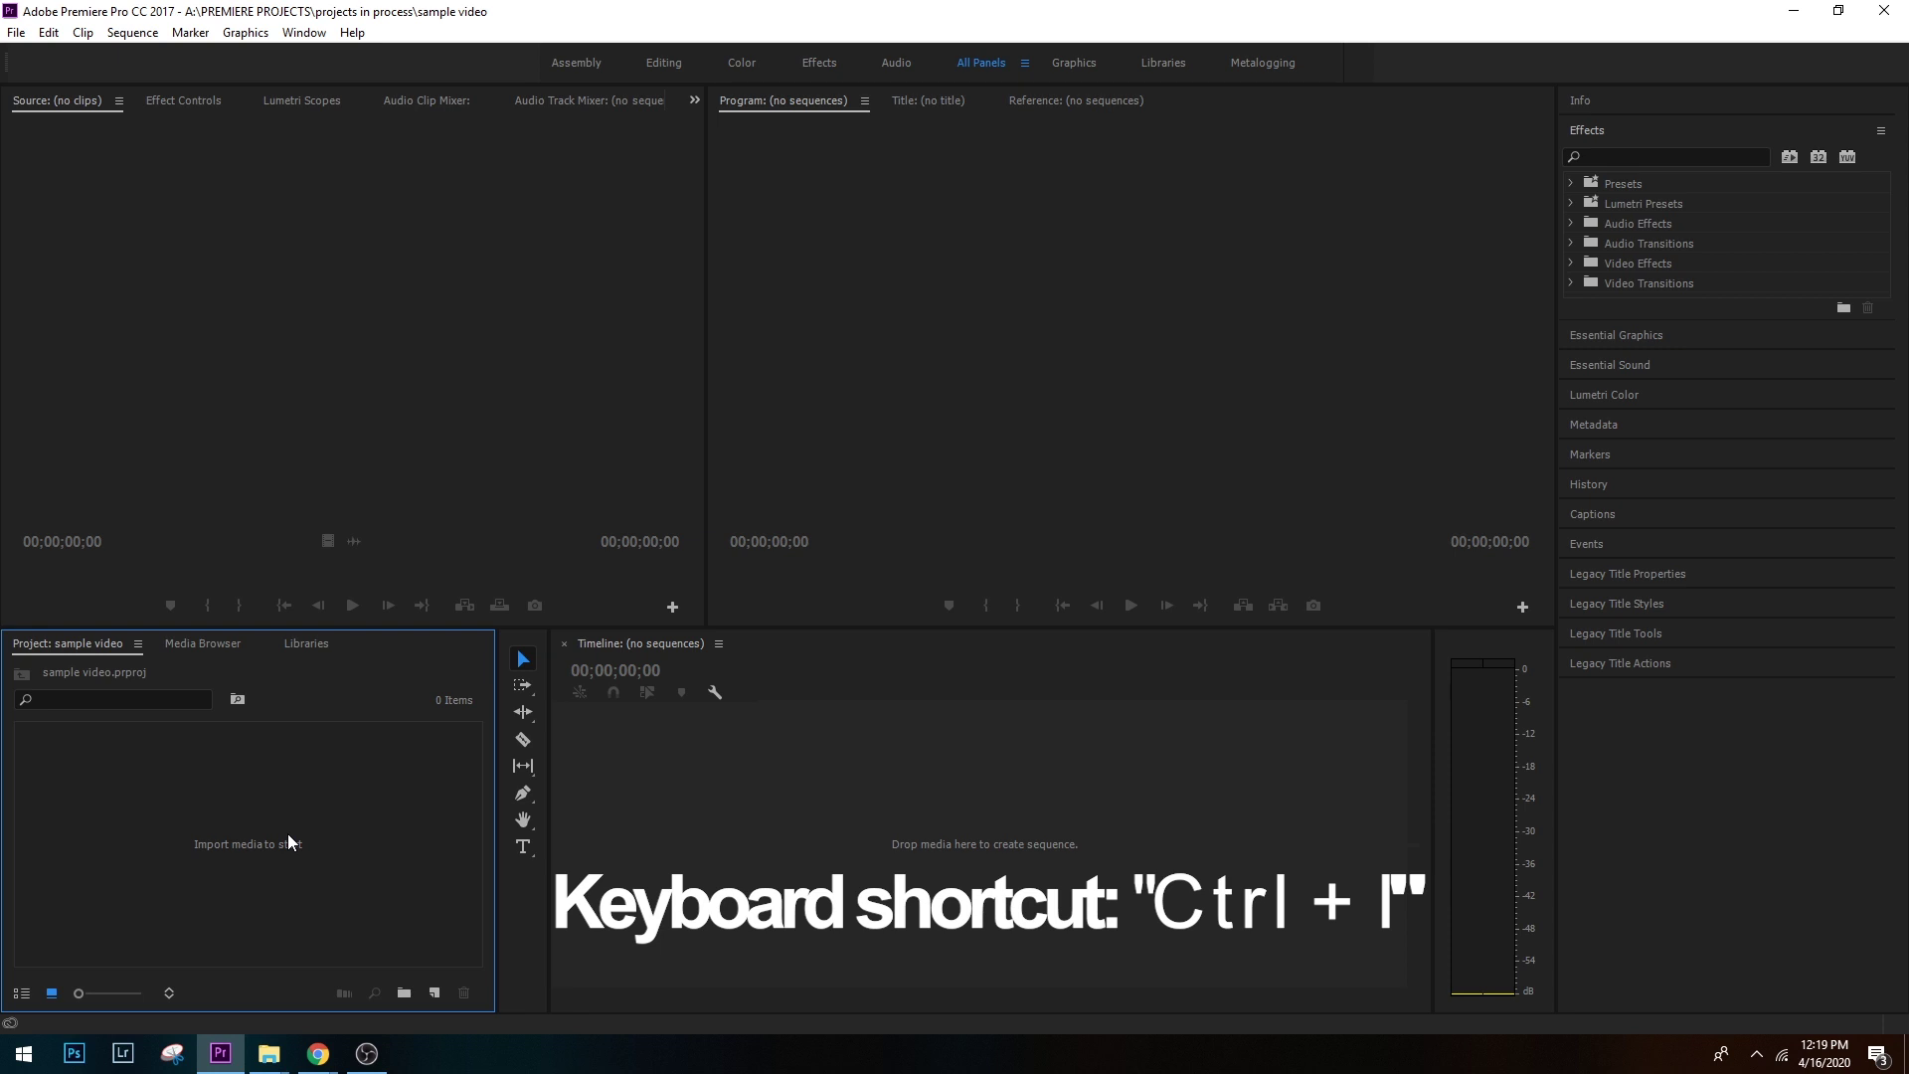
key(ctrl+i)
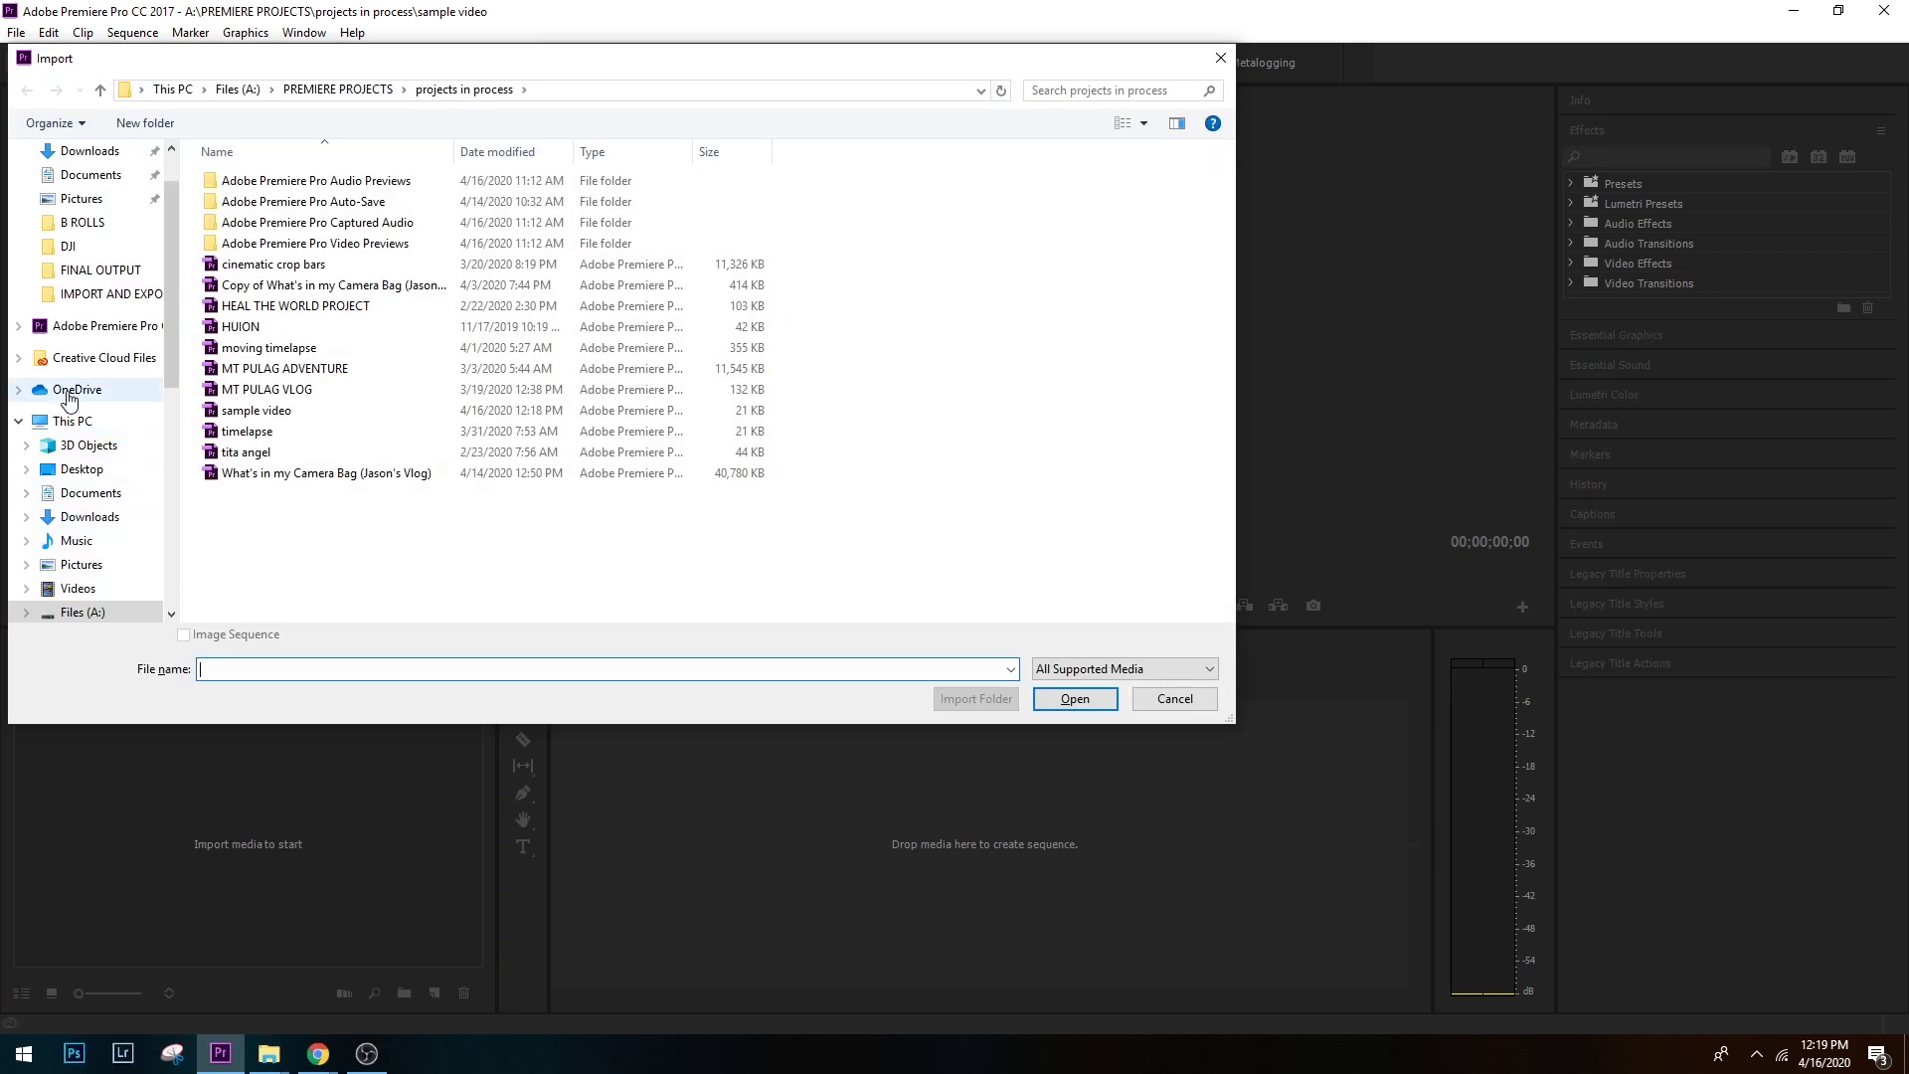
scroll(108, 596, down, 1)
click(100, 613)
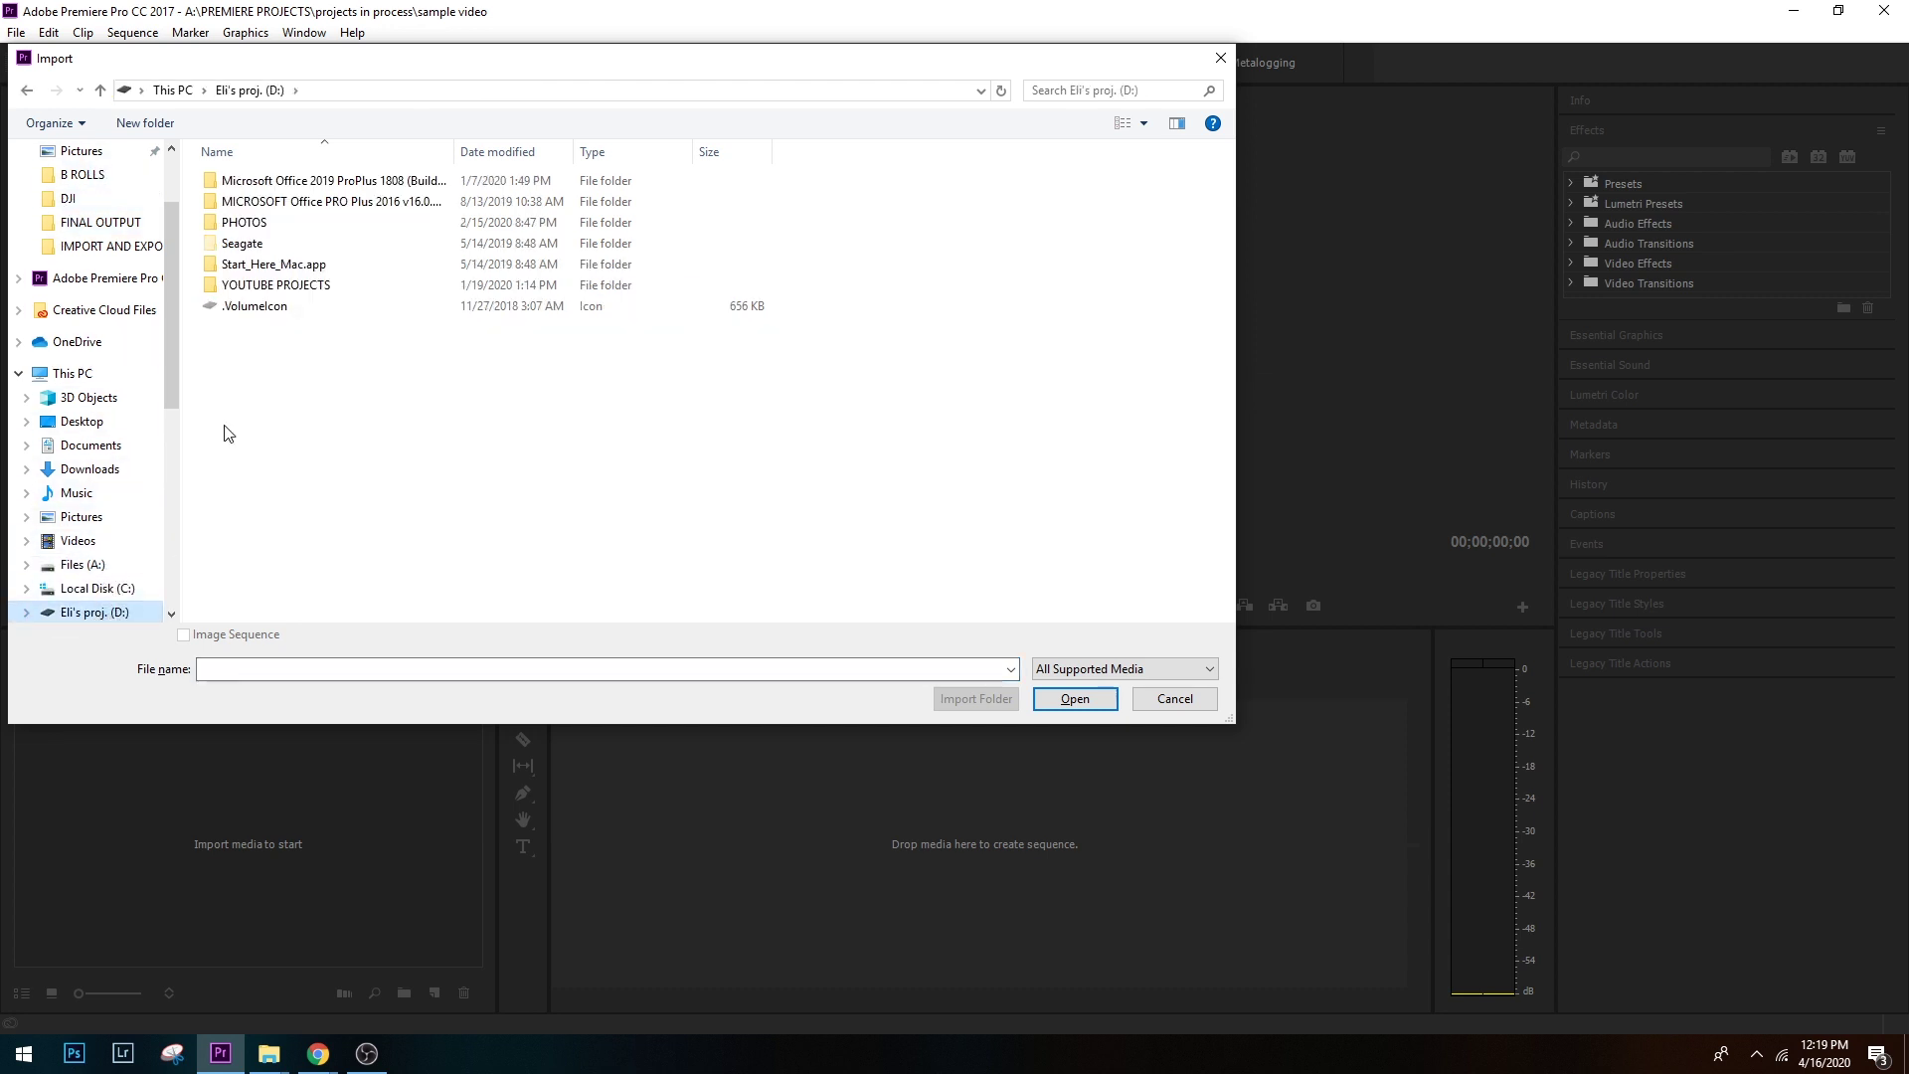
double_click(286, 286)
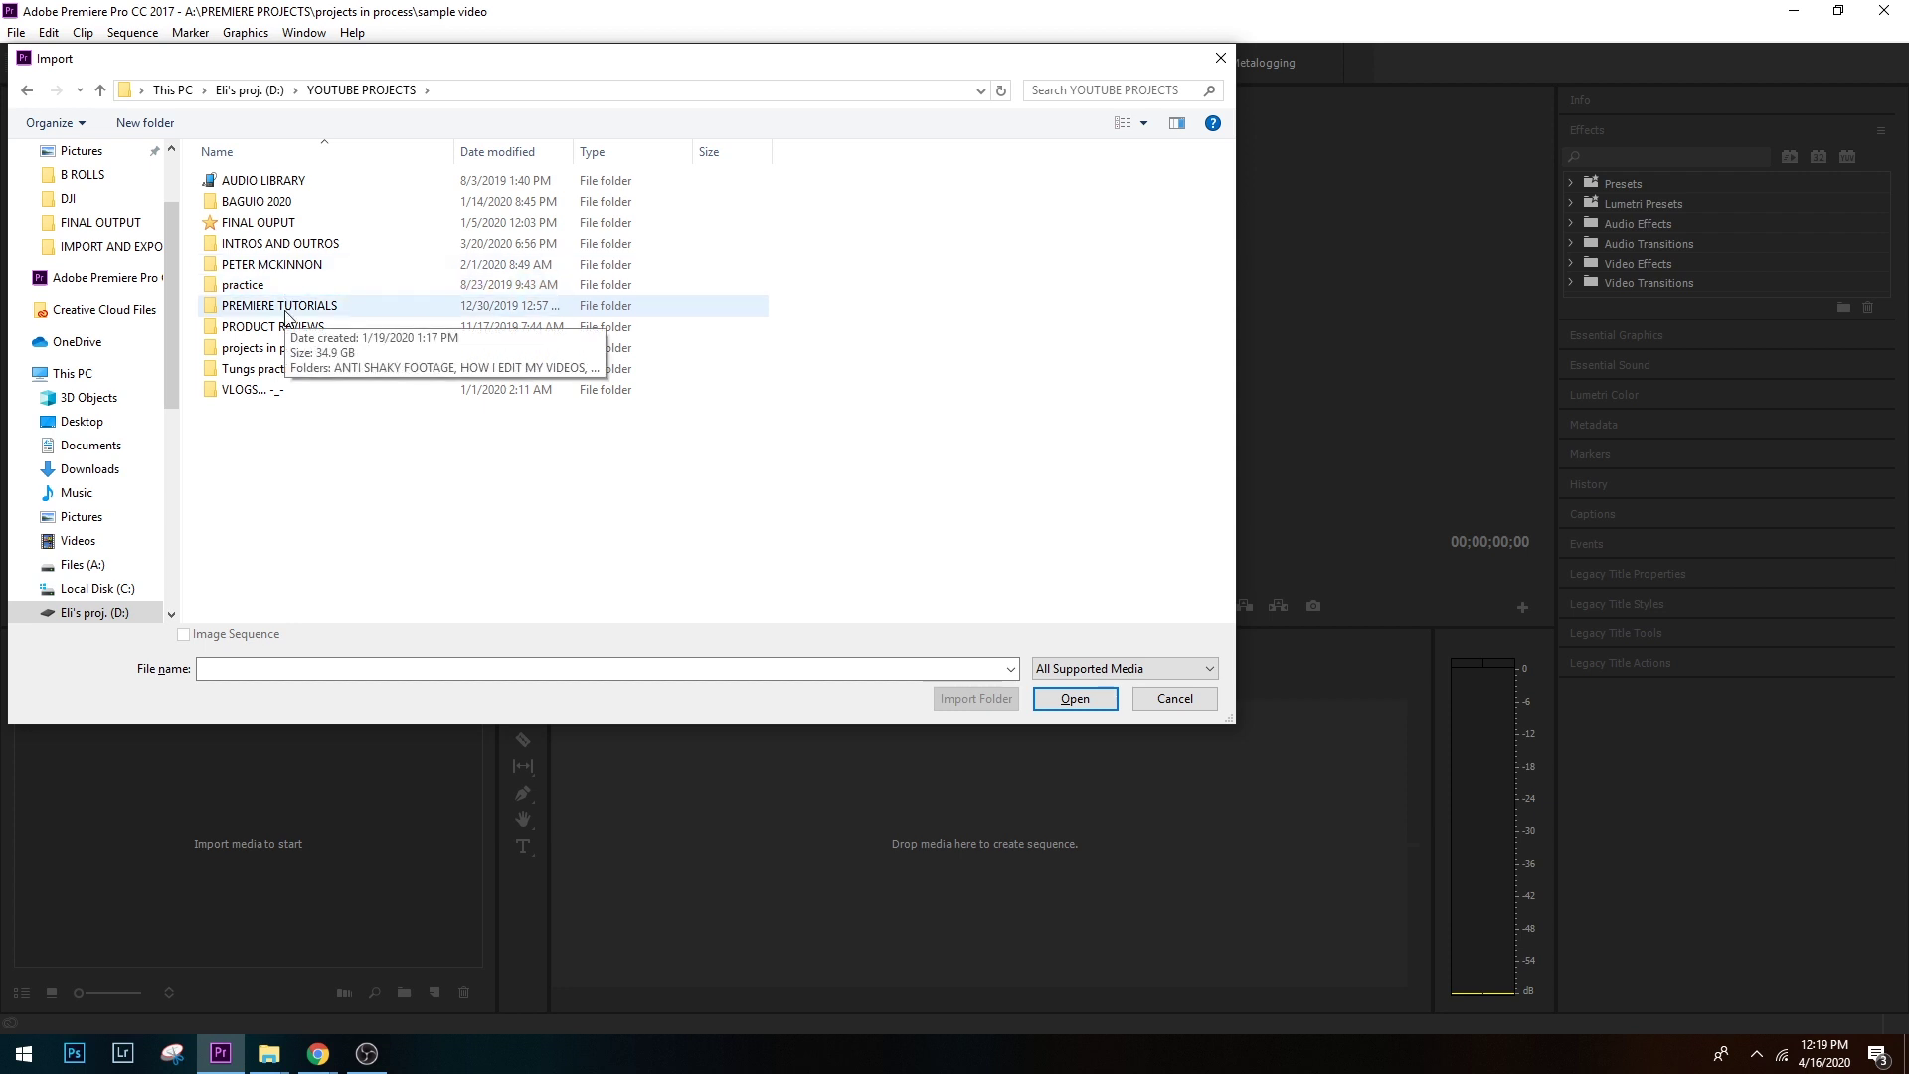
double_click(287, 314)
double_click(289, 222)
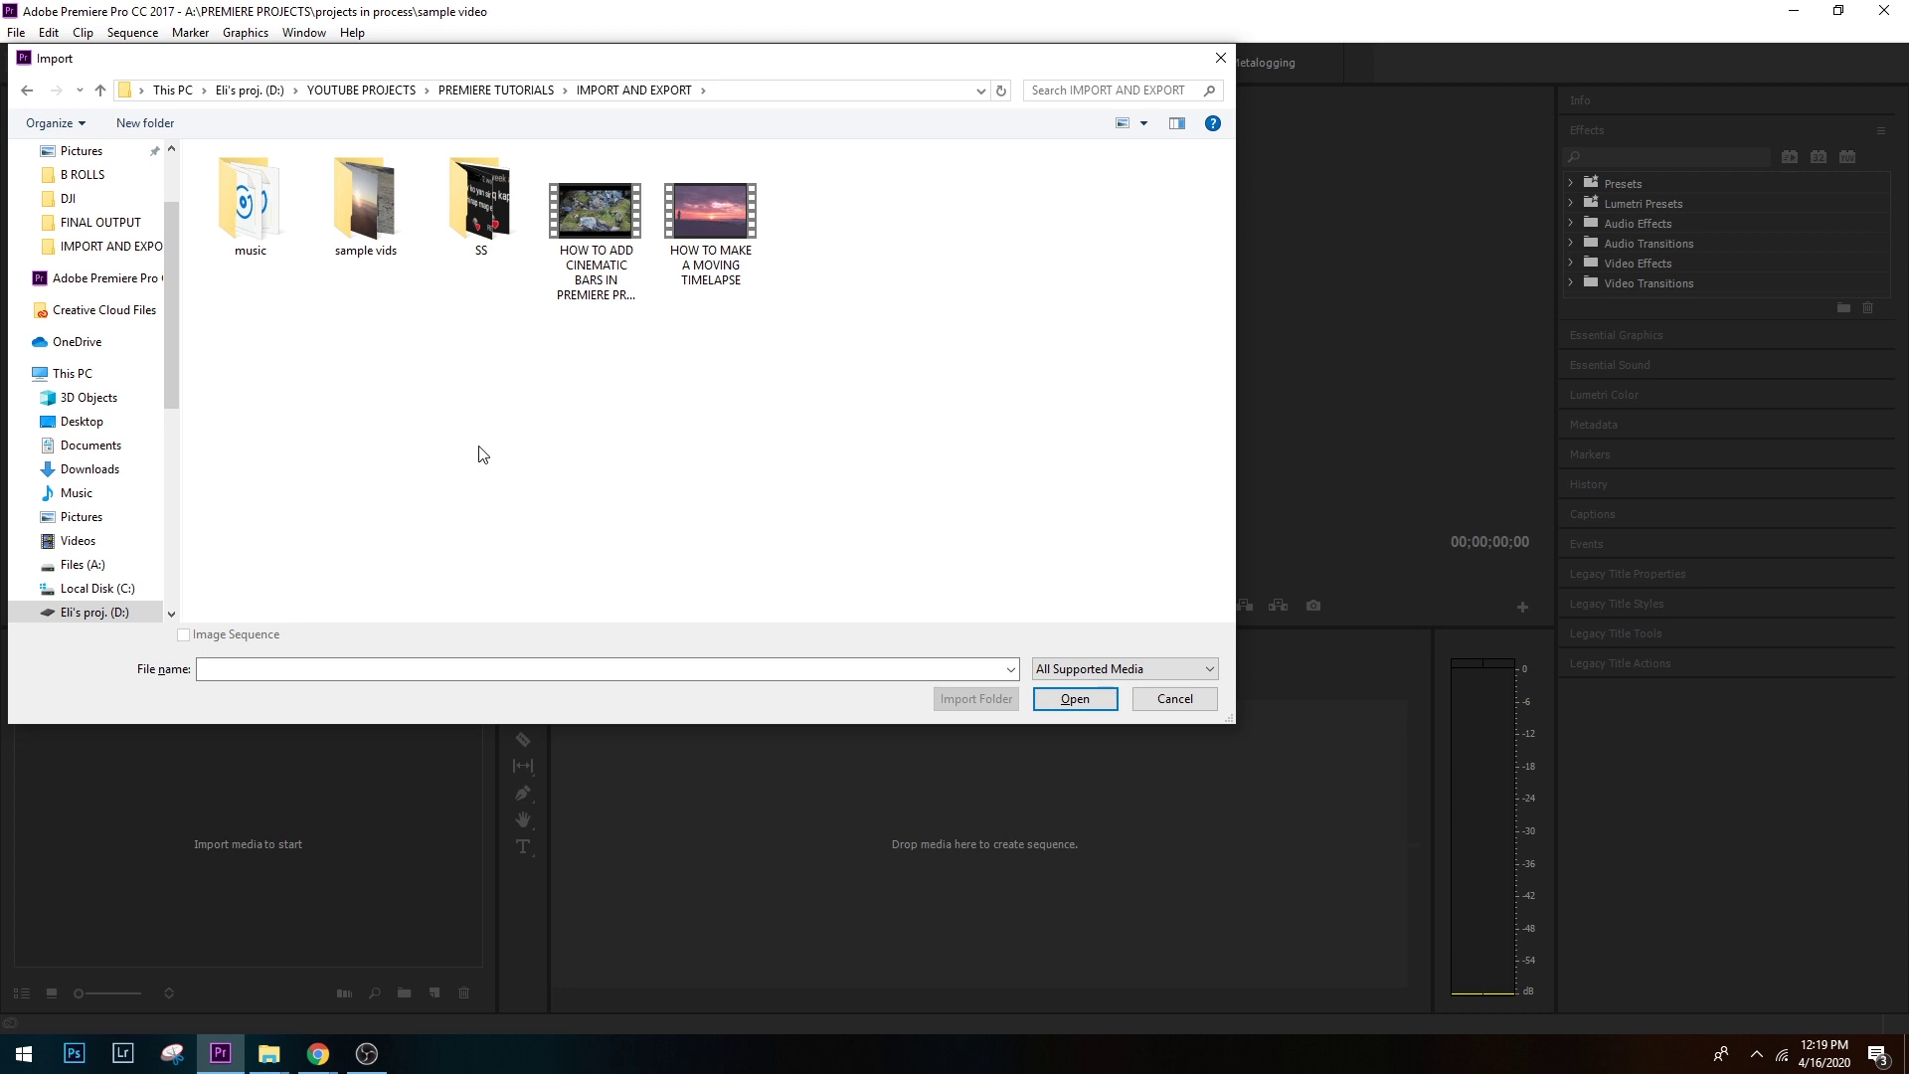
Import the SS, sample vids and music folders as bins
click(497, 238)
ctrl+click(368, 221)
ctrl+click(269, 227)
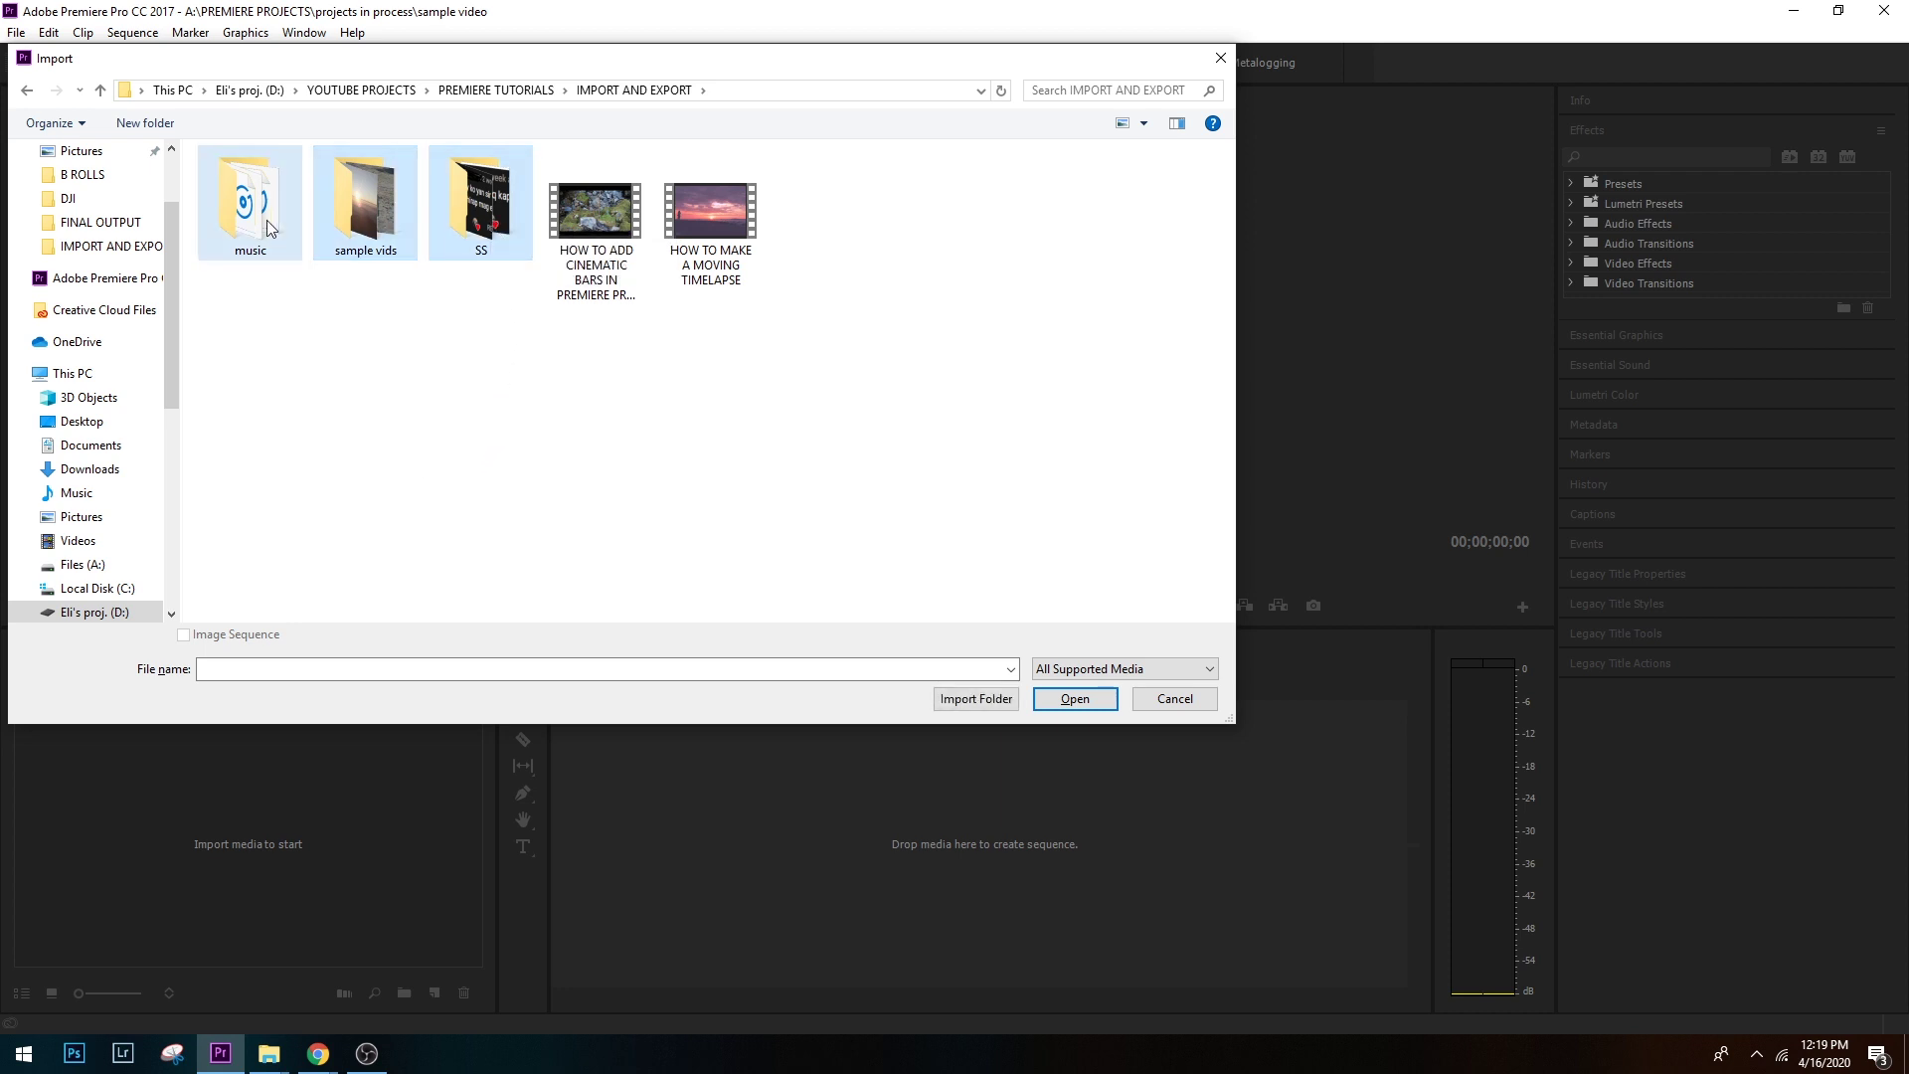
click(982, 702)
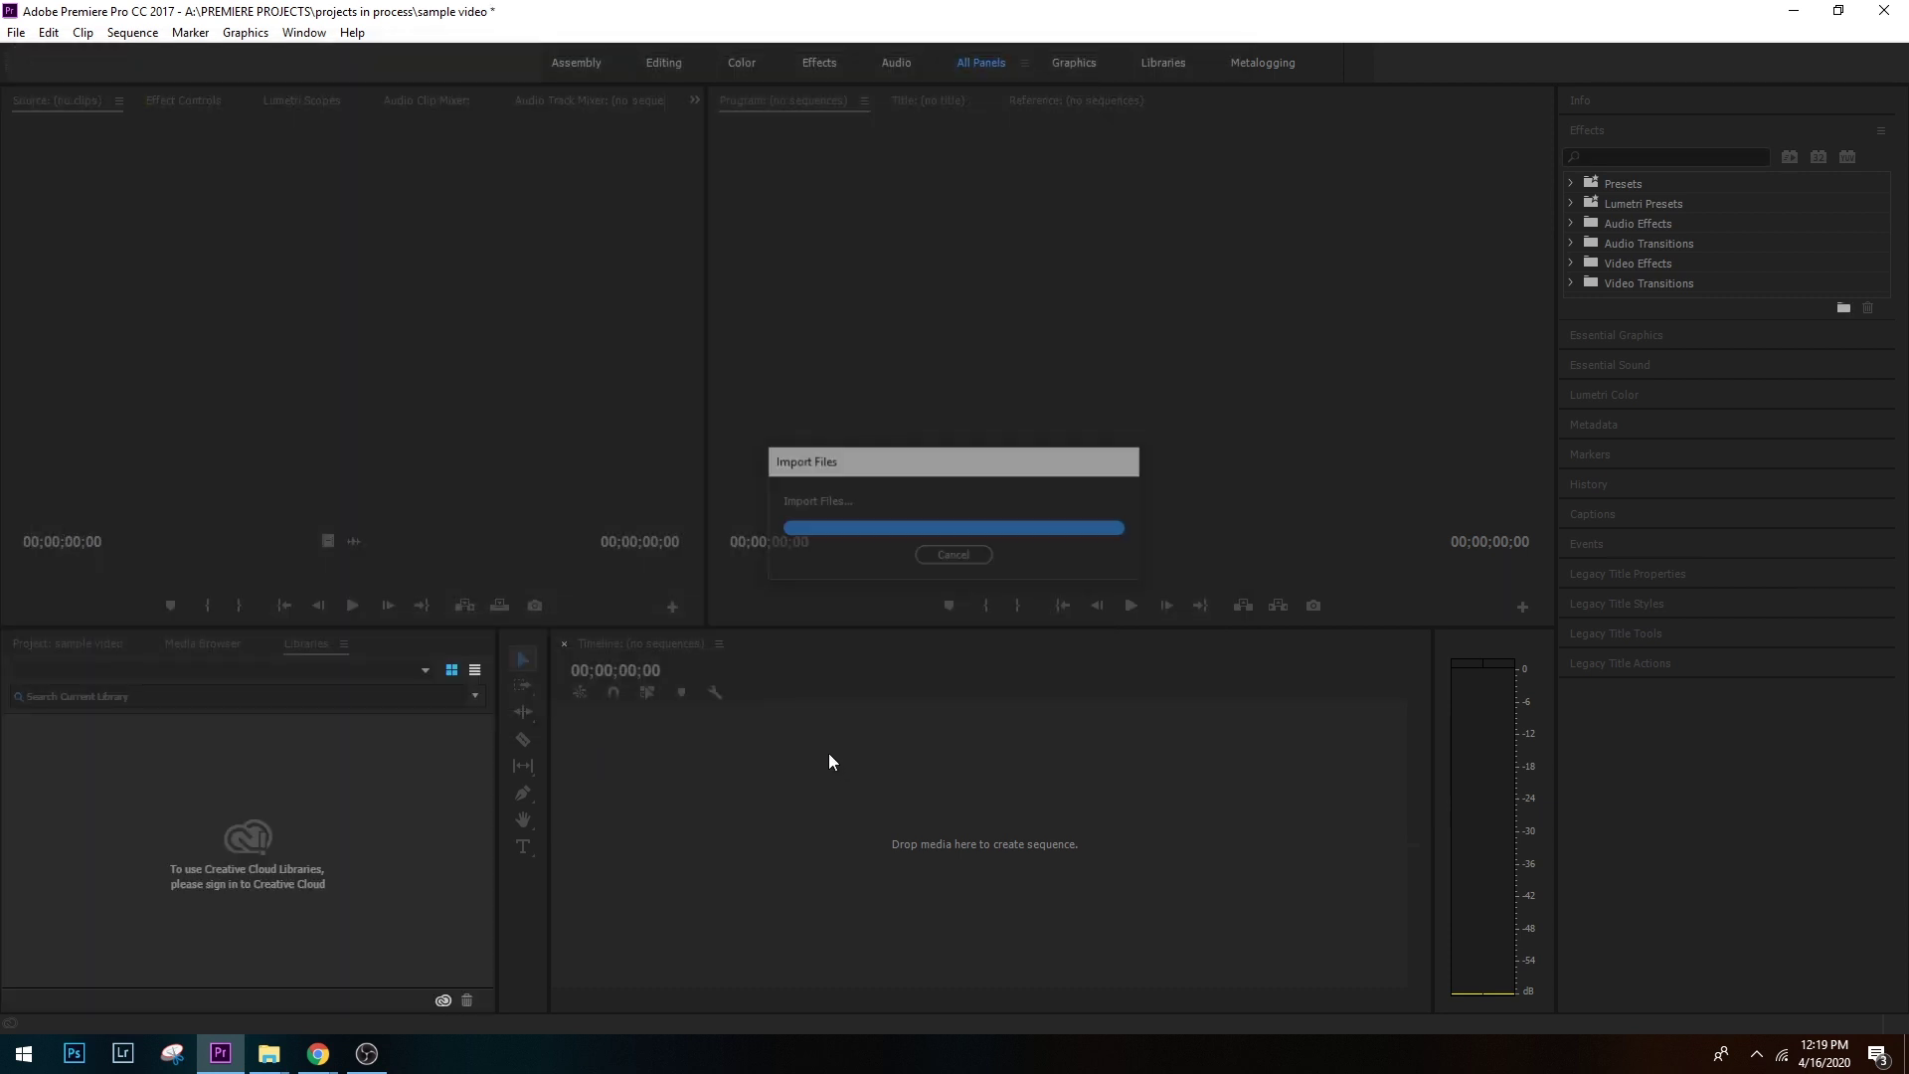
click(425, 898)
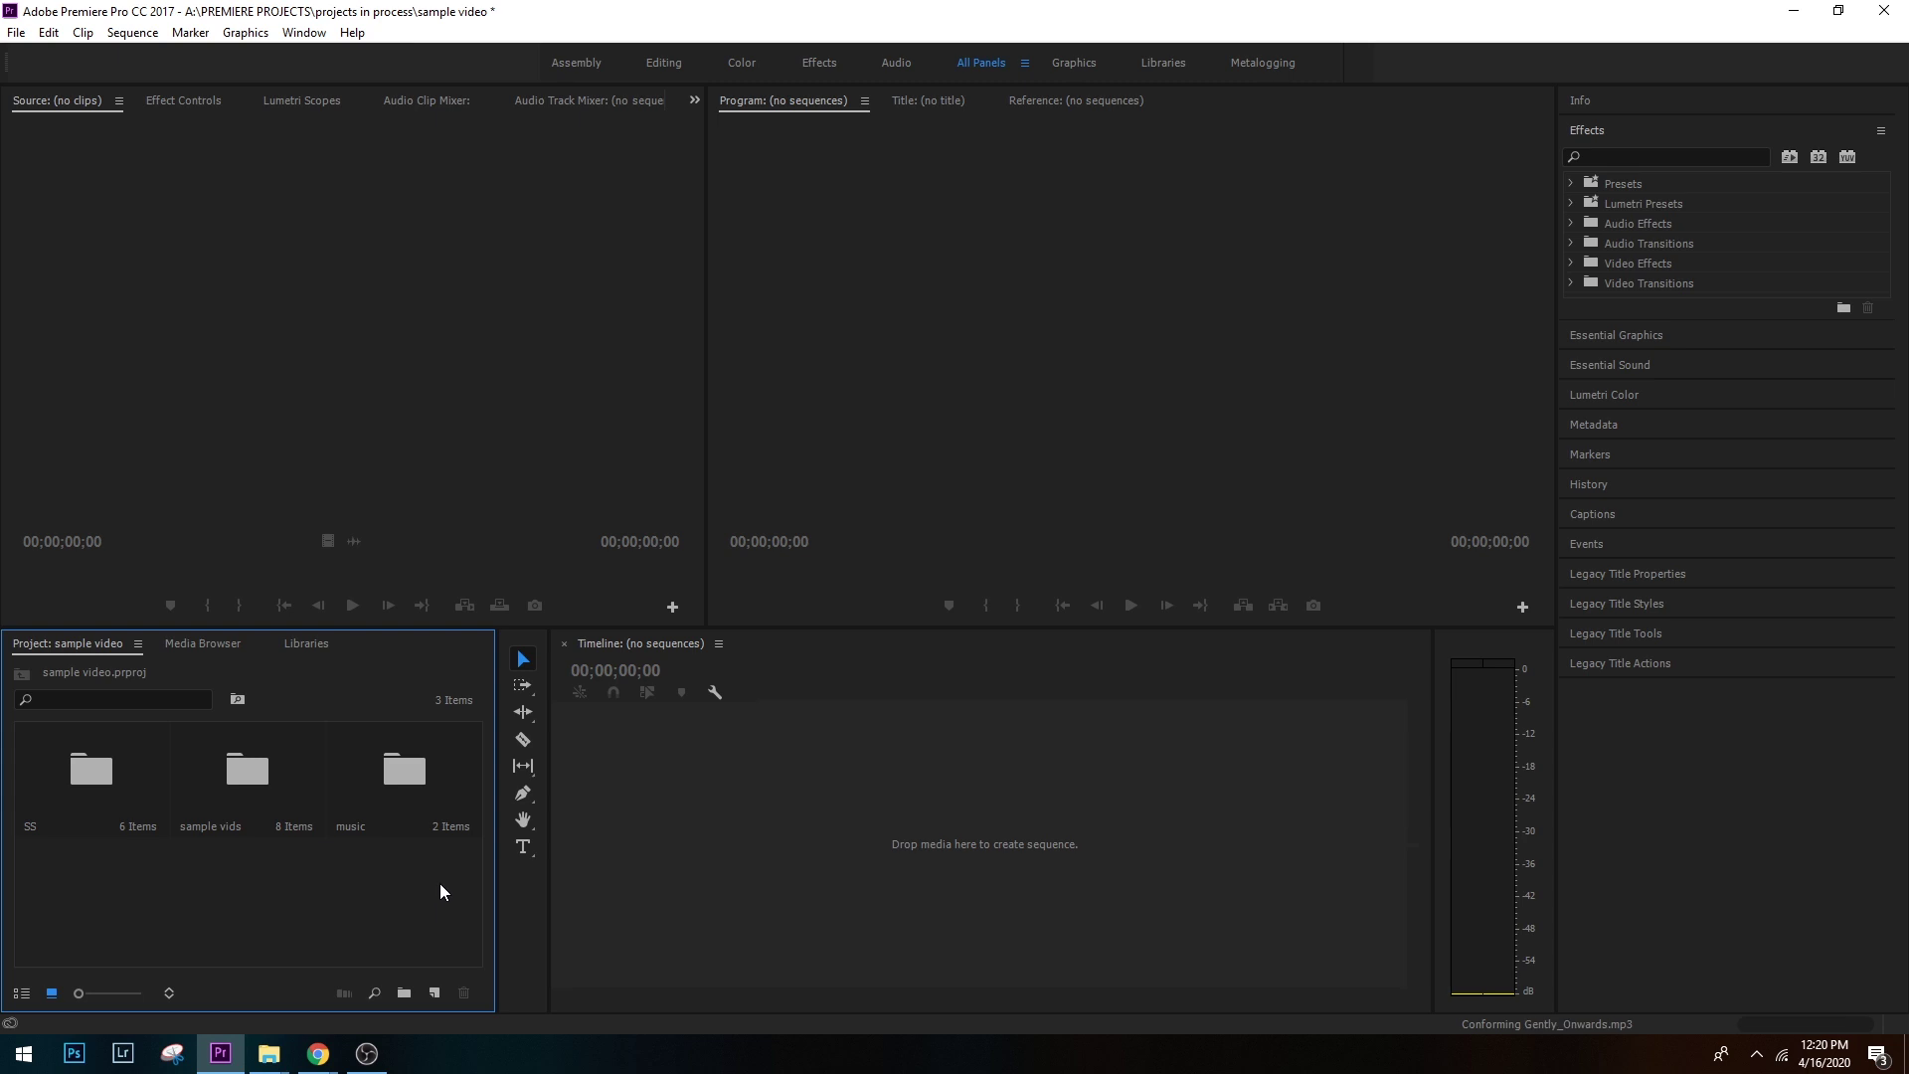
Delete the three imported bins and bring up the IMPORT AND EXPORT File Explorer window
drag(441, 888, 90, 782)
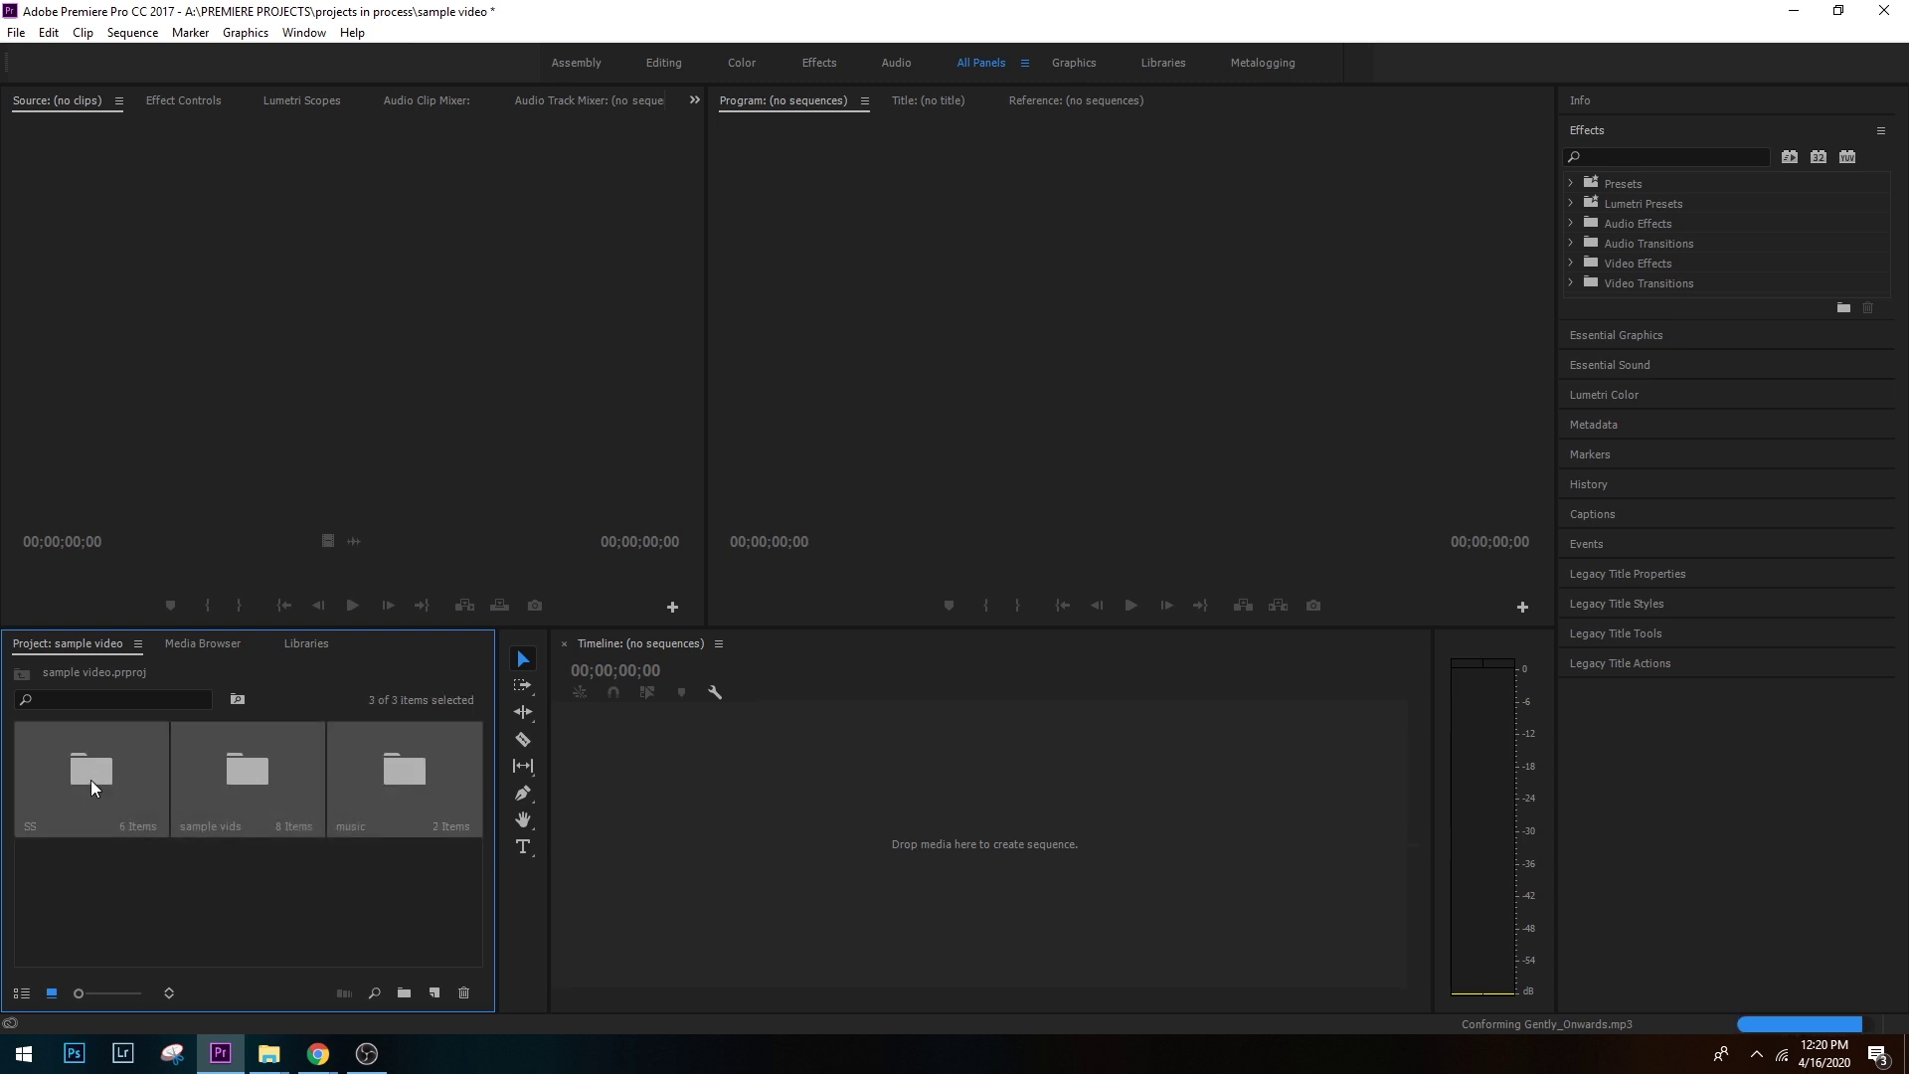
key(Delete)
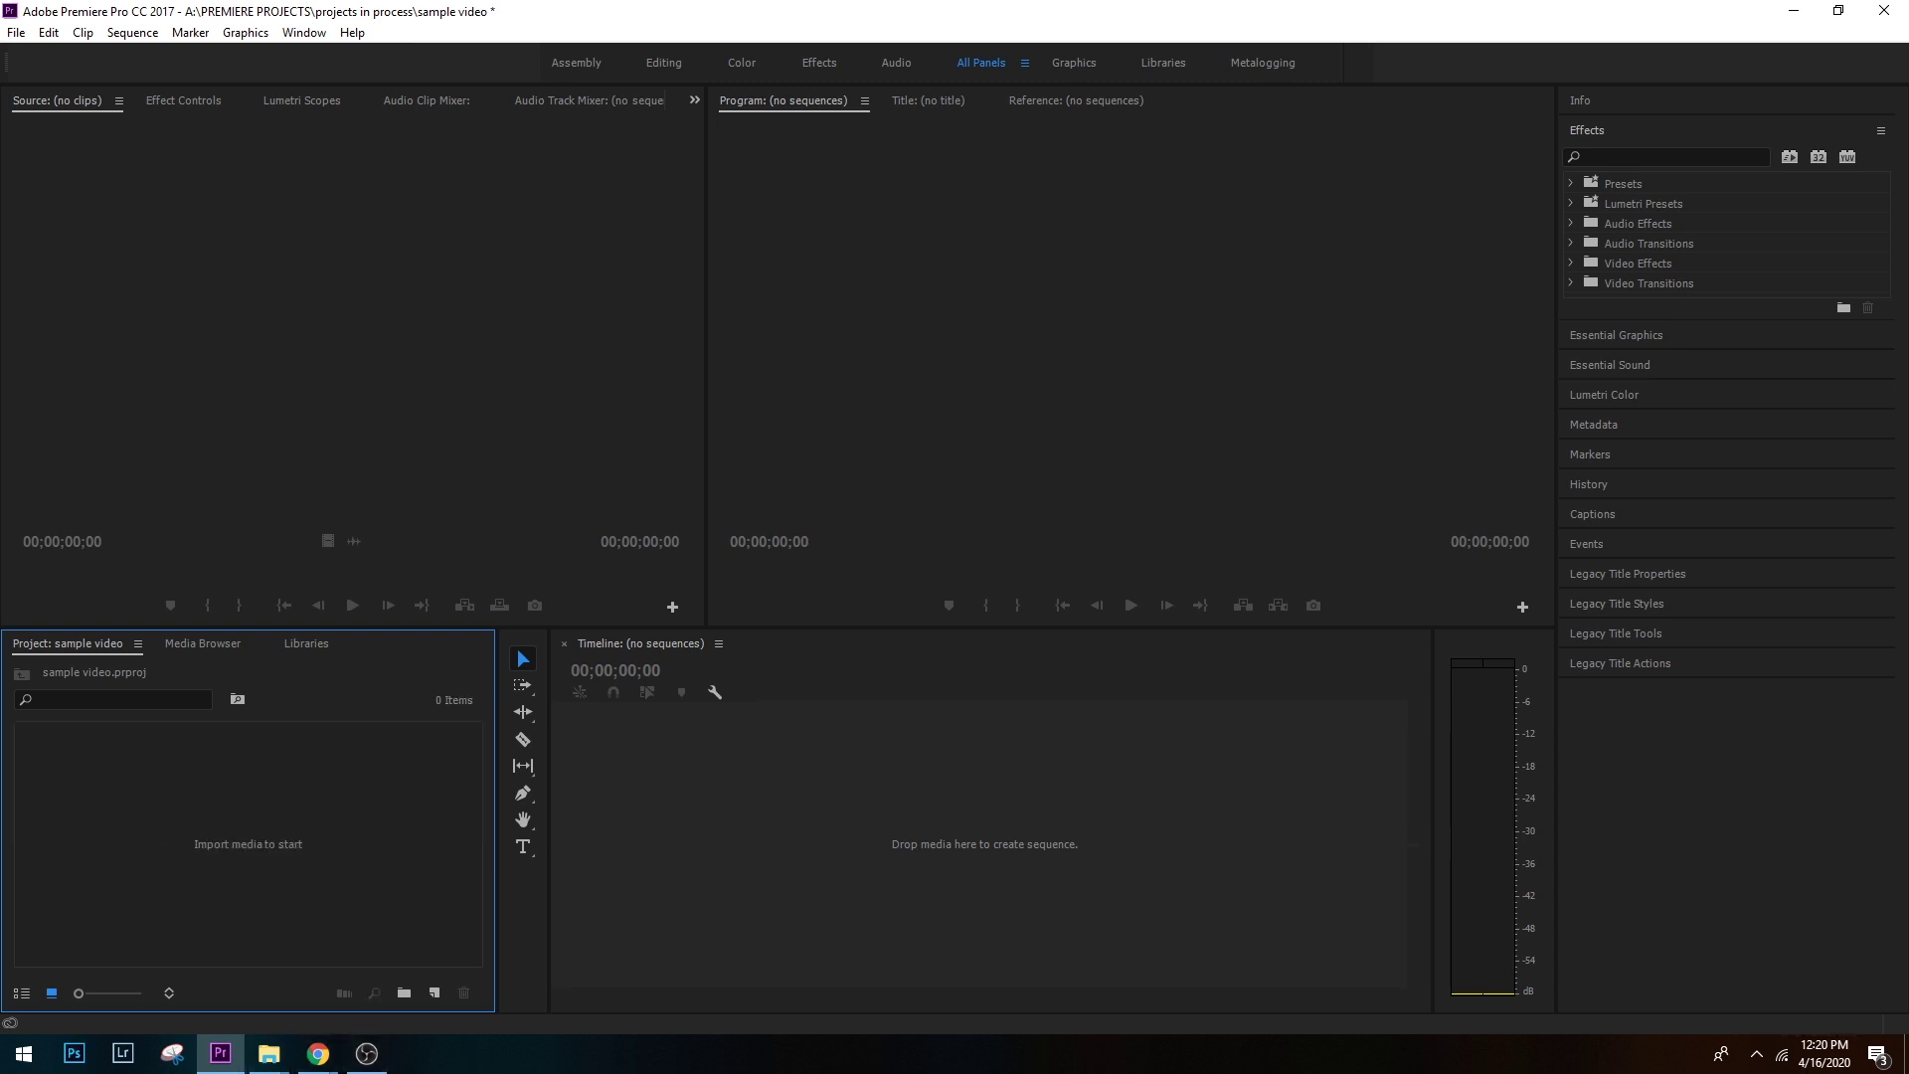
click(268, 1052)
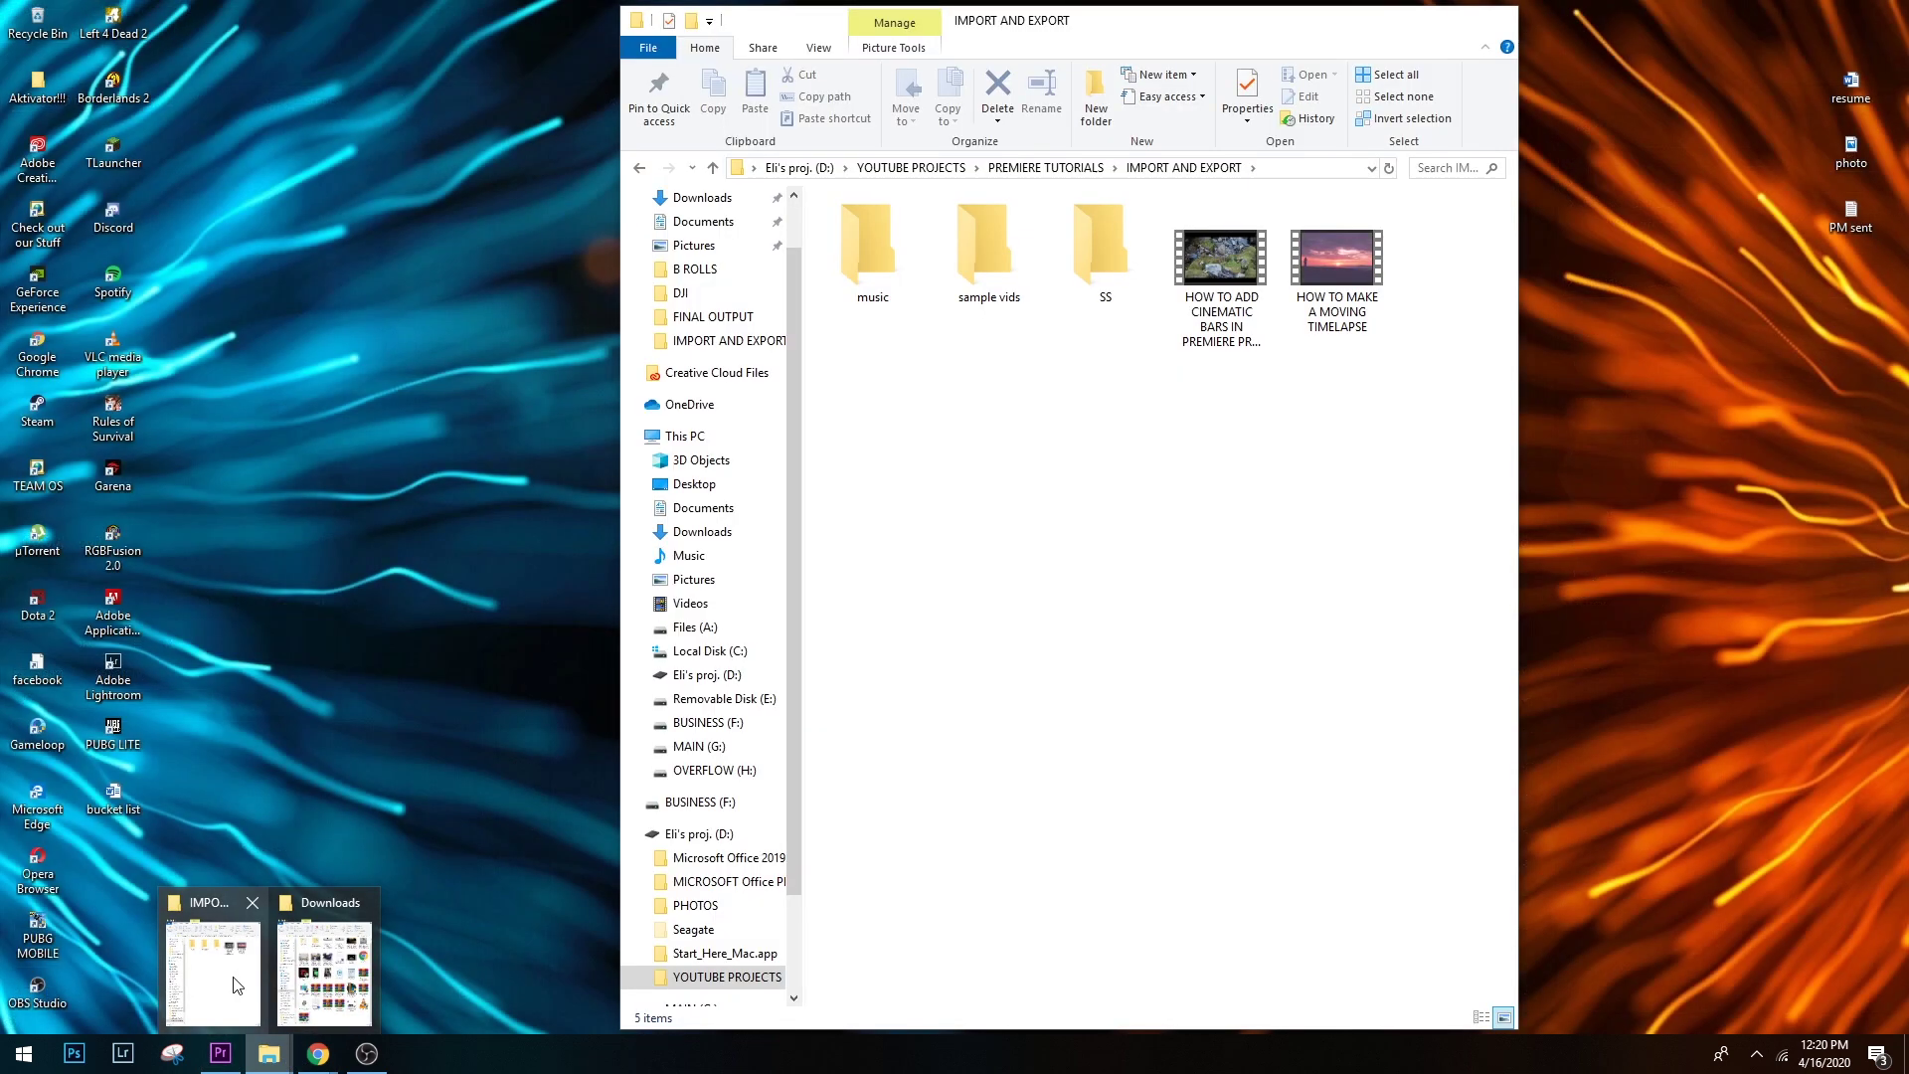
click(235, 979)
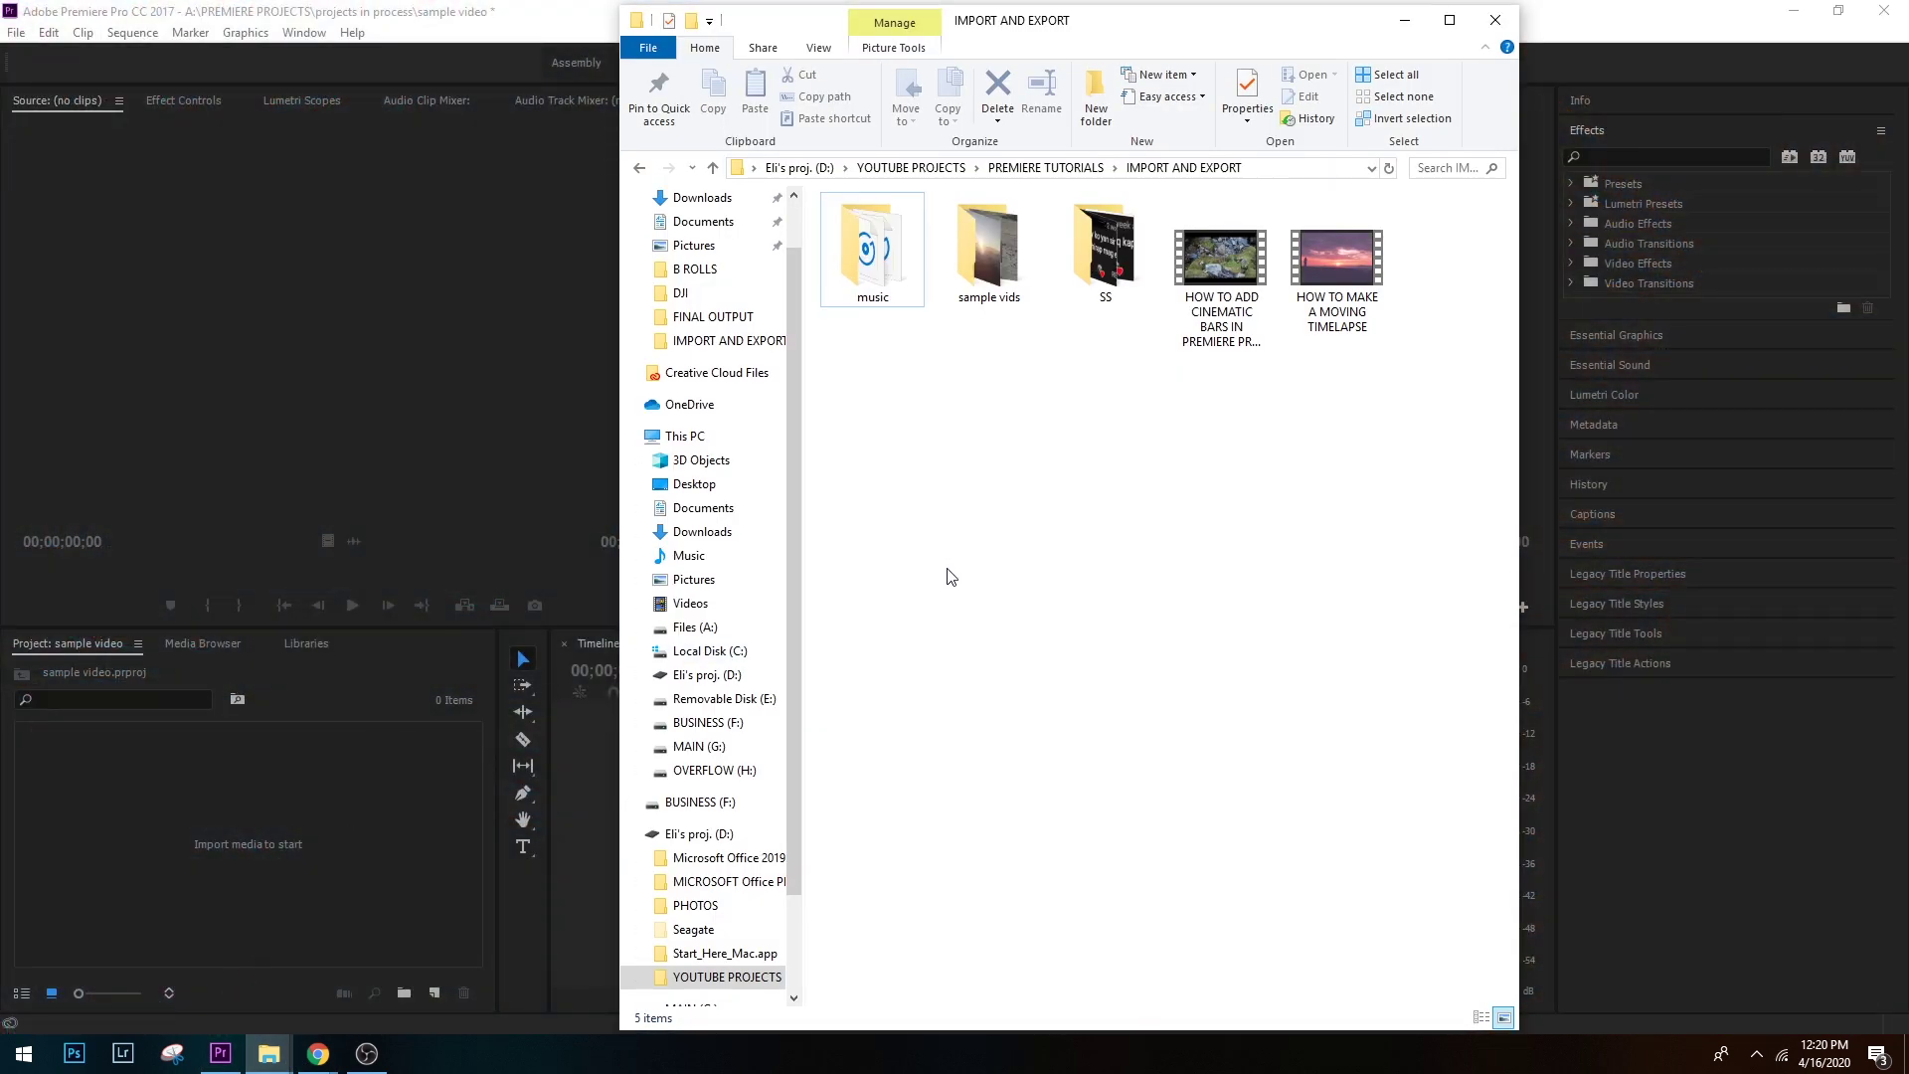
Drag the SS, sample vids and music folders from Explorer into the Project panel
click(1116, 270)
ctrl+click(1000, 268)
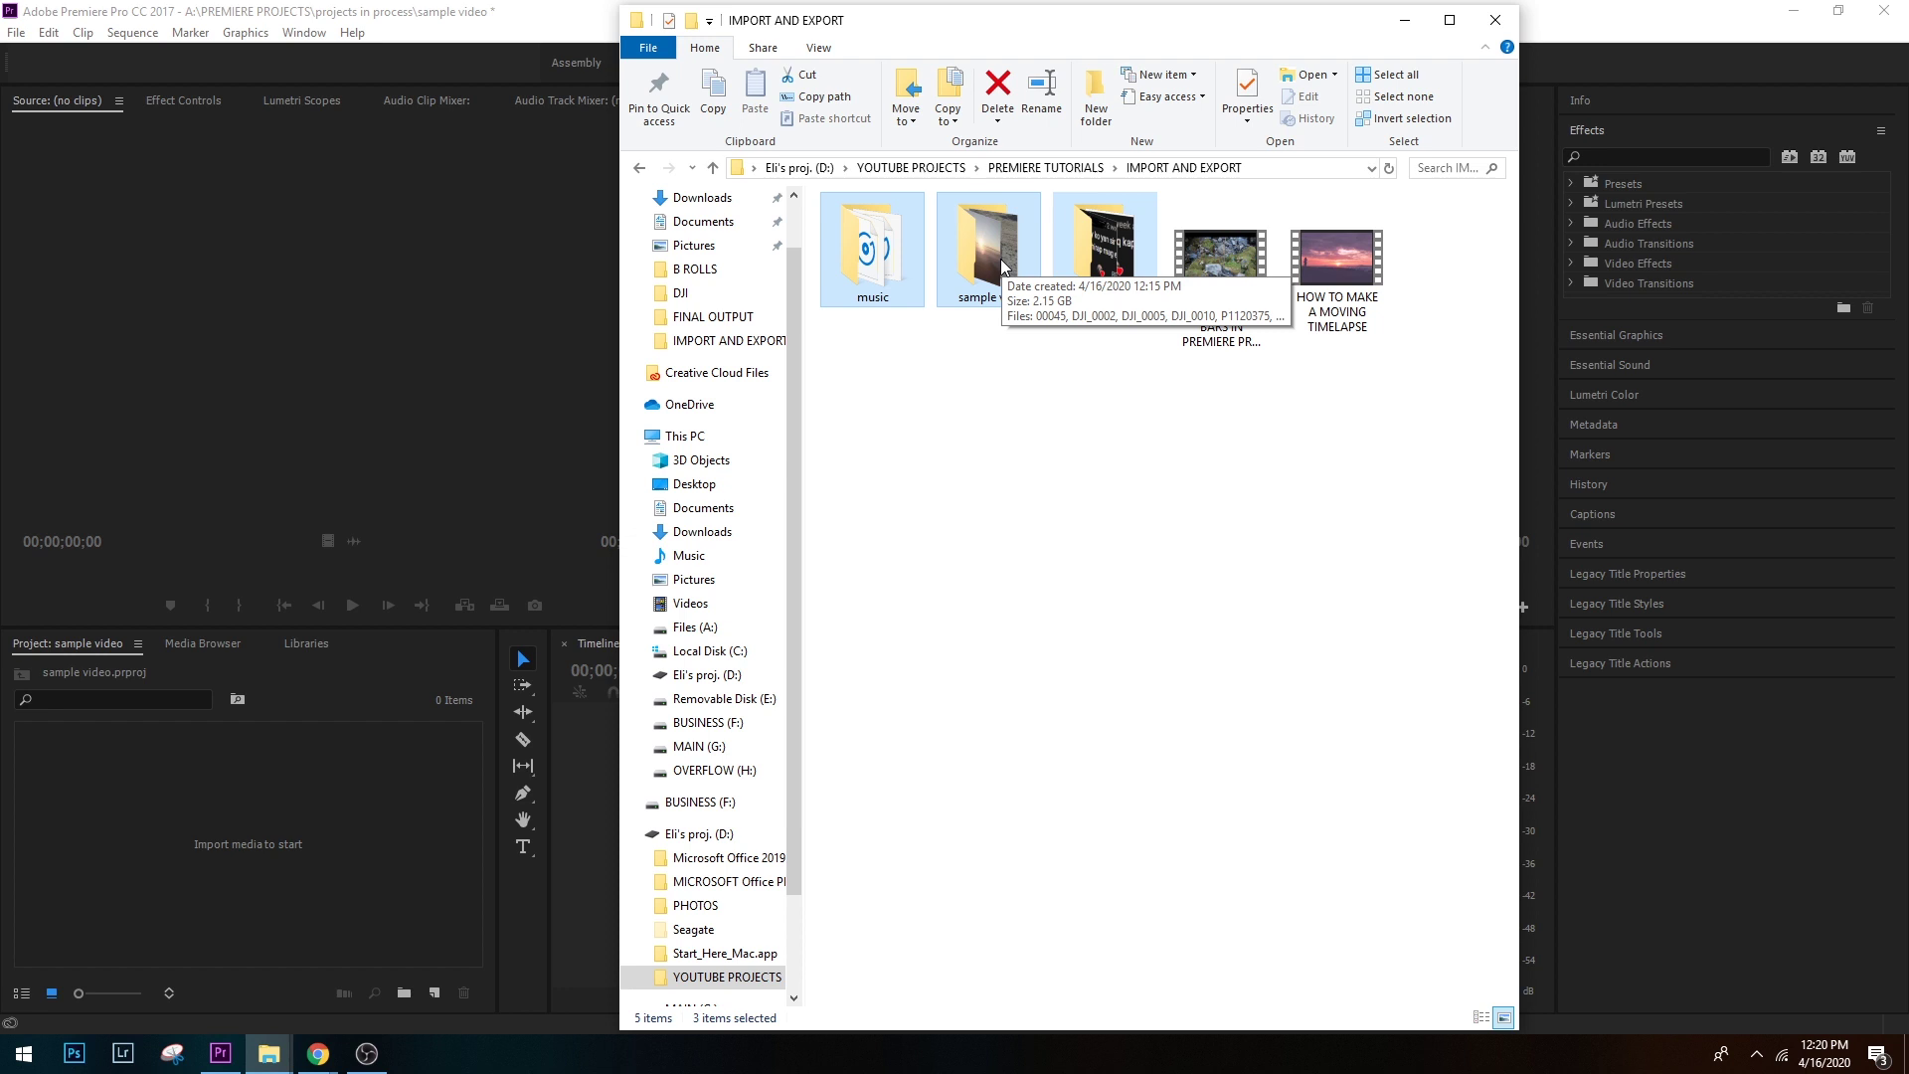
drag(1002, 267, 307, 857)
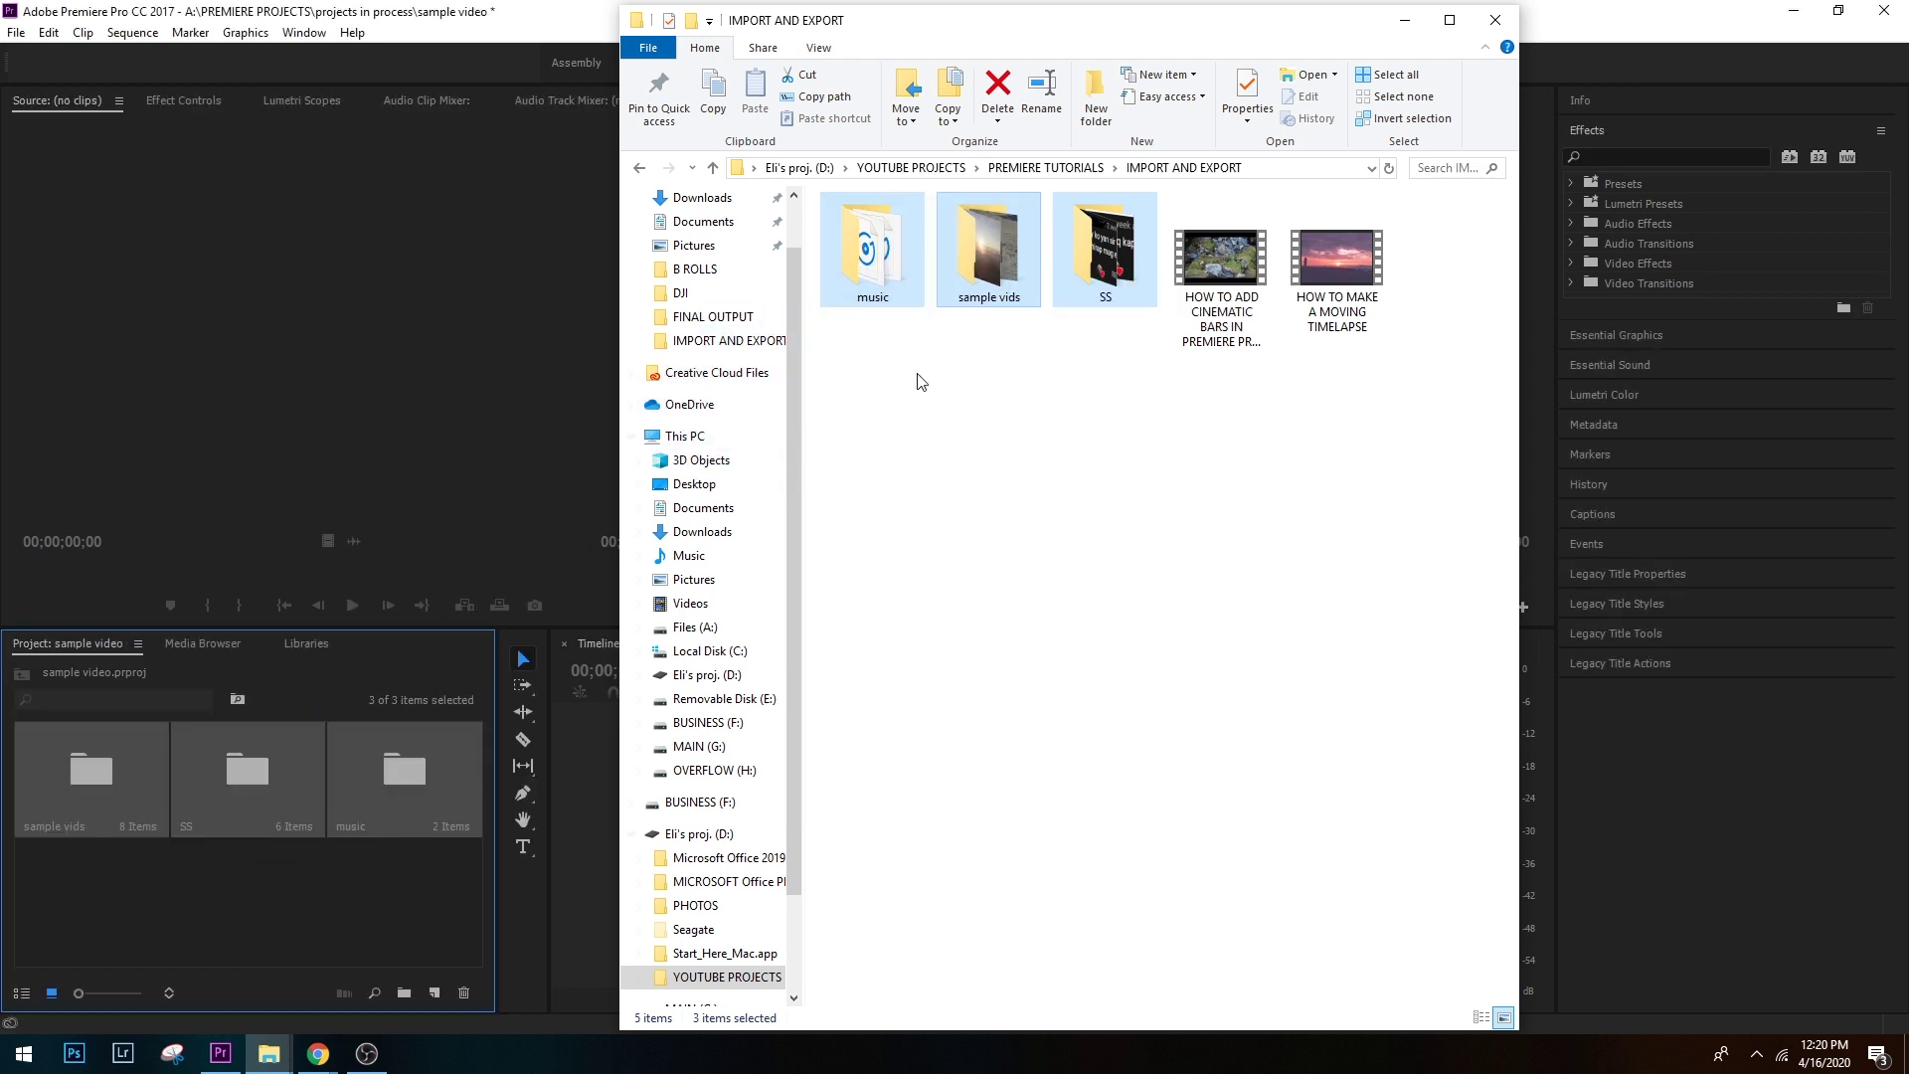
click(1403, 22)
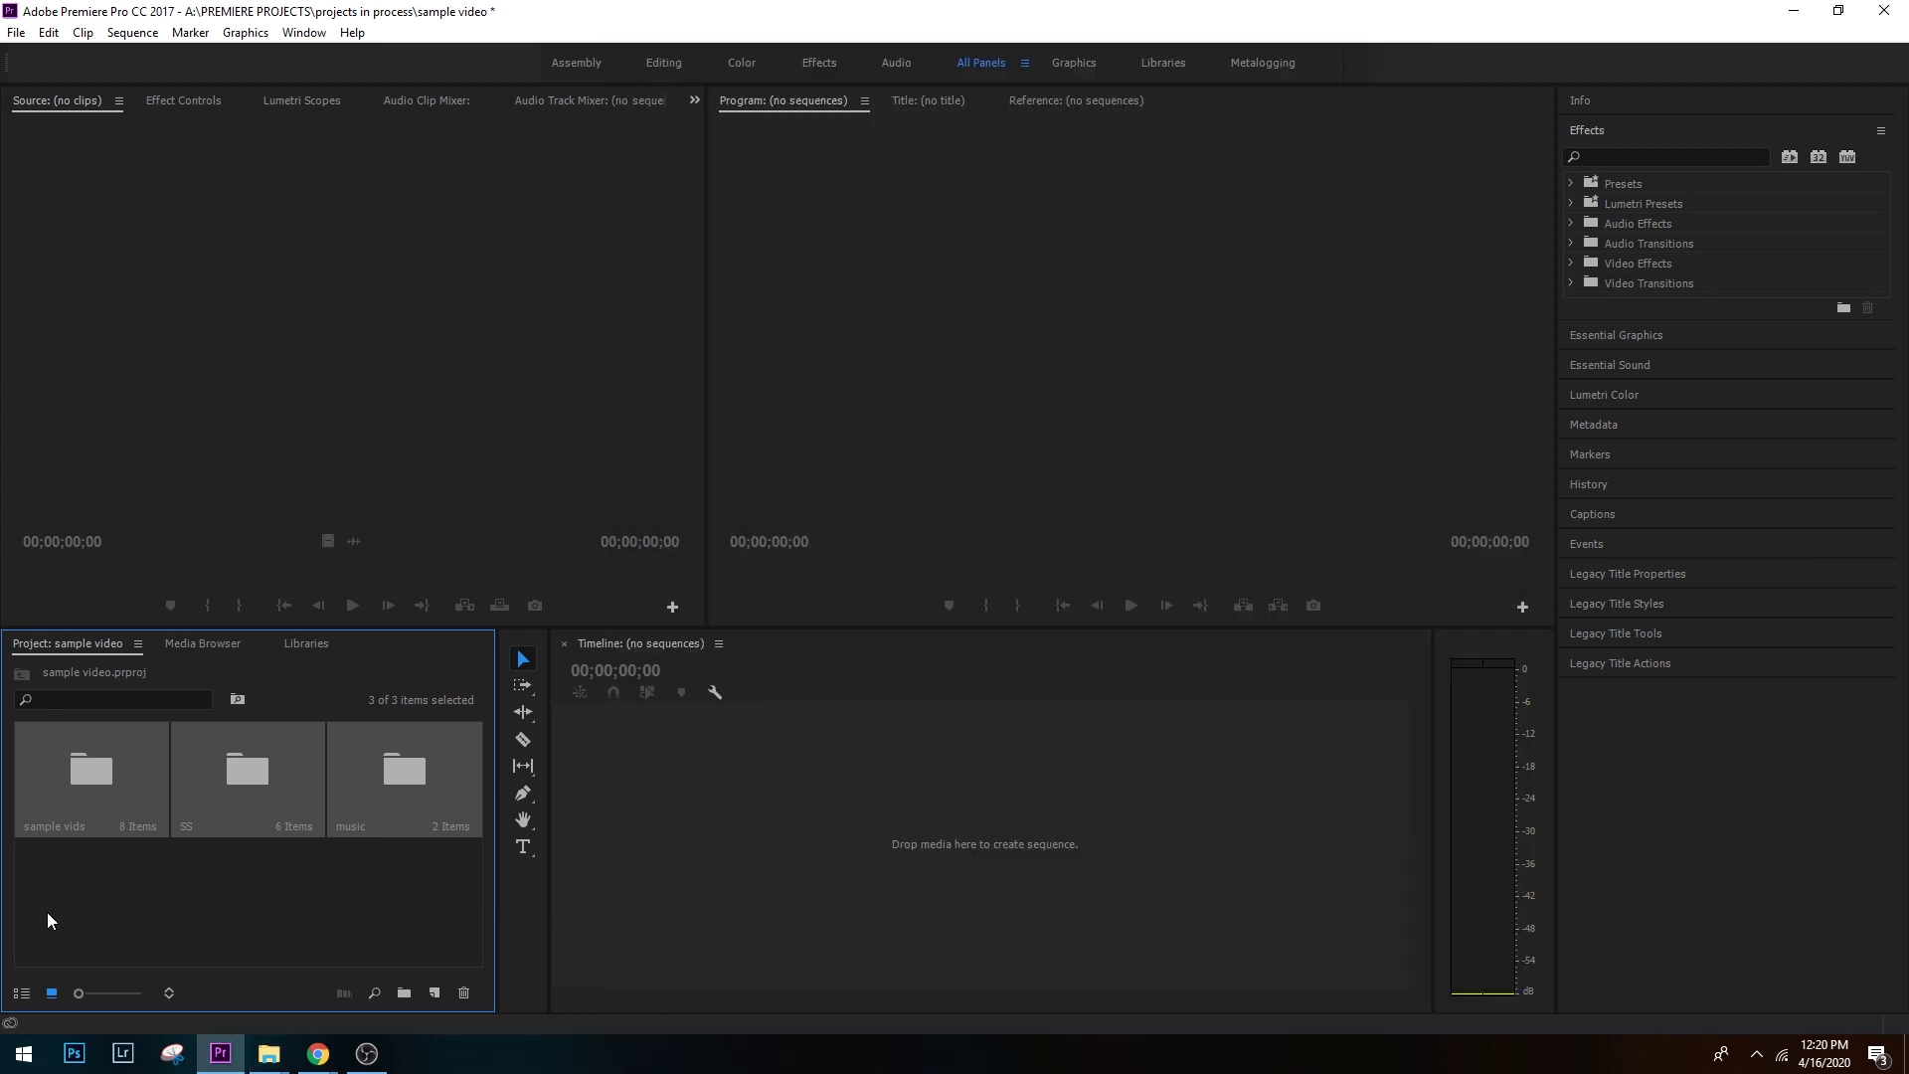
Open the sample vids bin and preview the forest clip 00045.MTS in the Source monitor
click(159, 899)
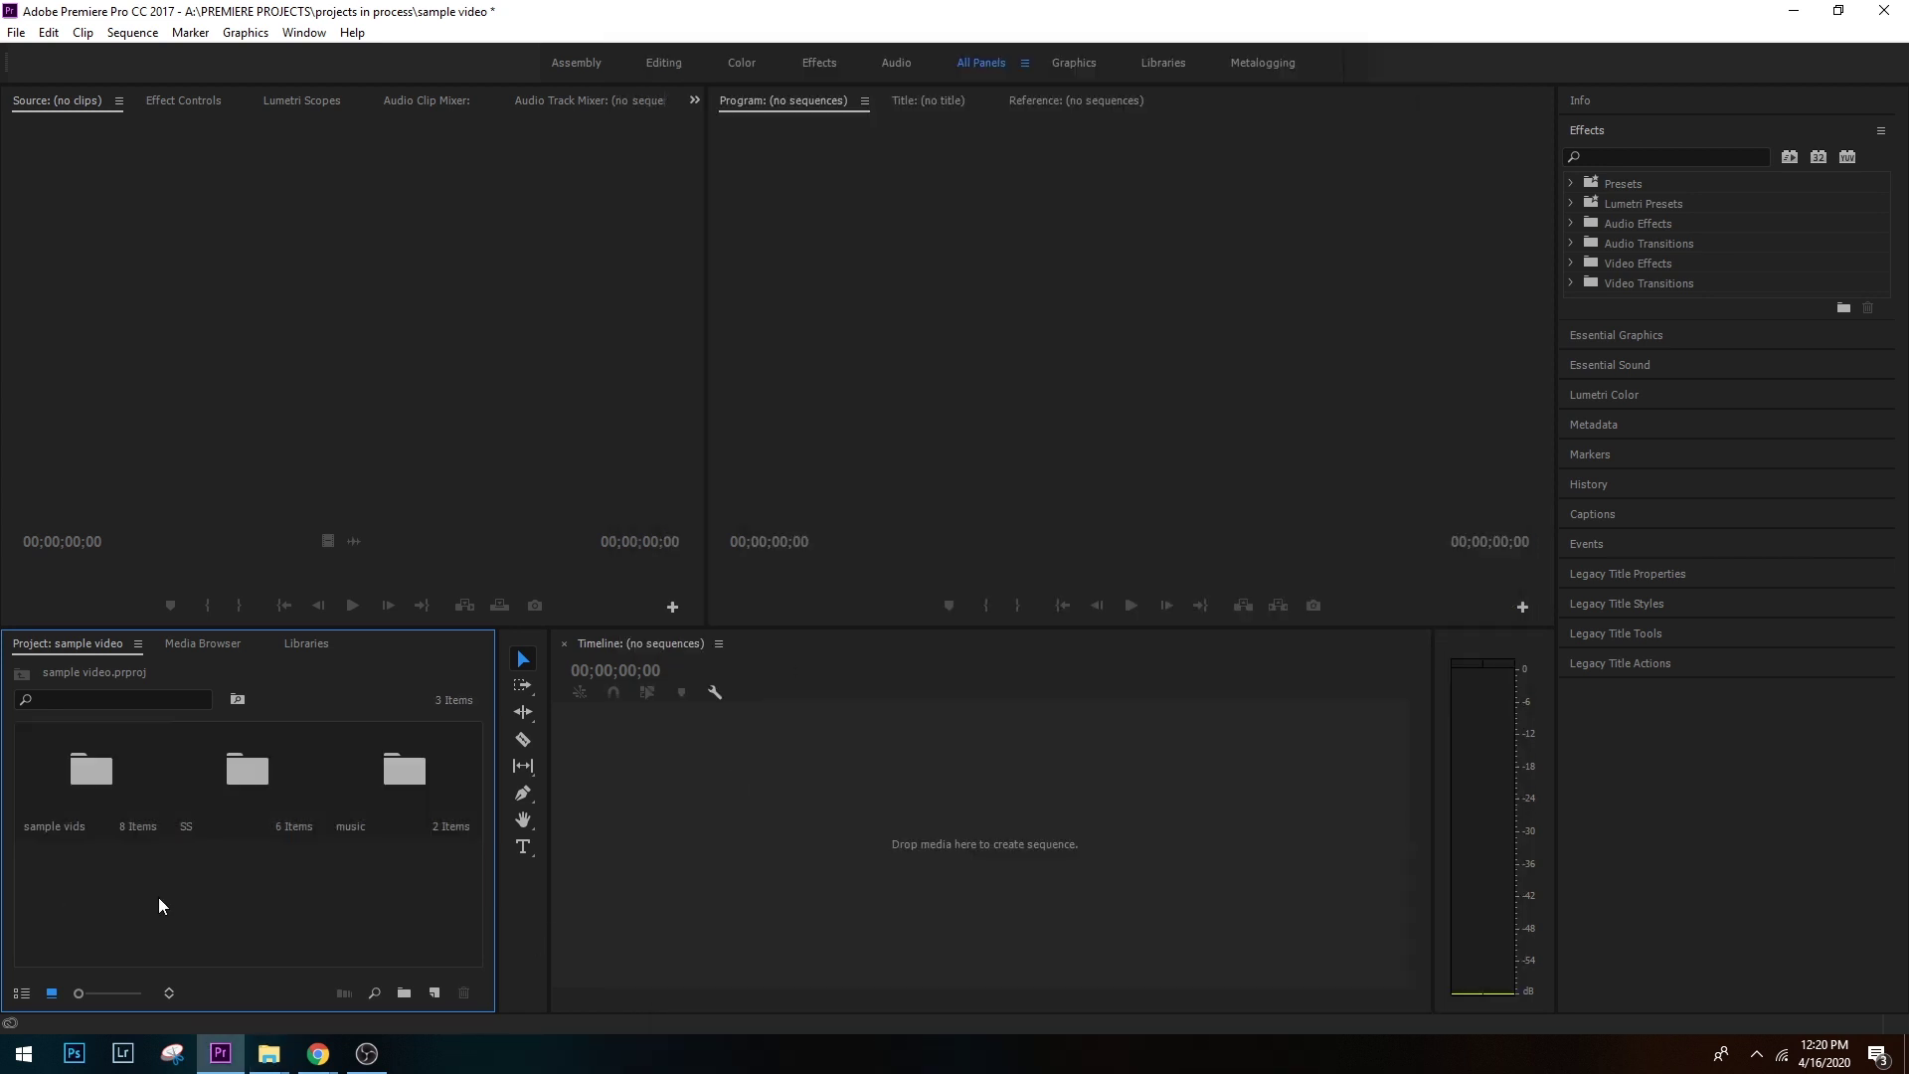
double_click(98, 769)
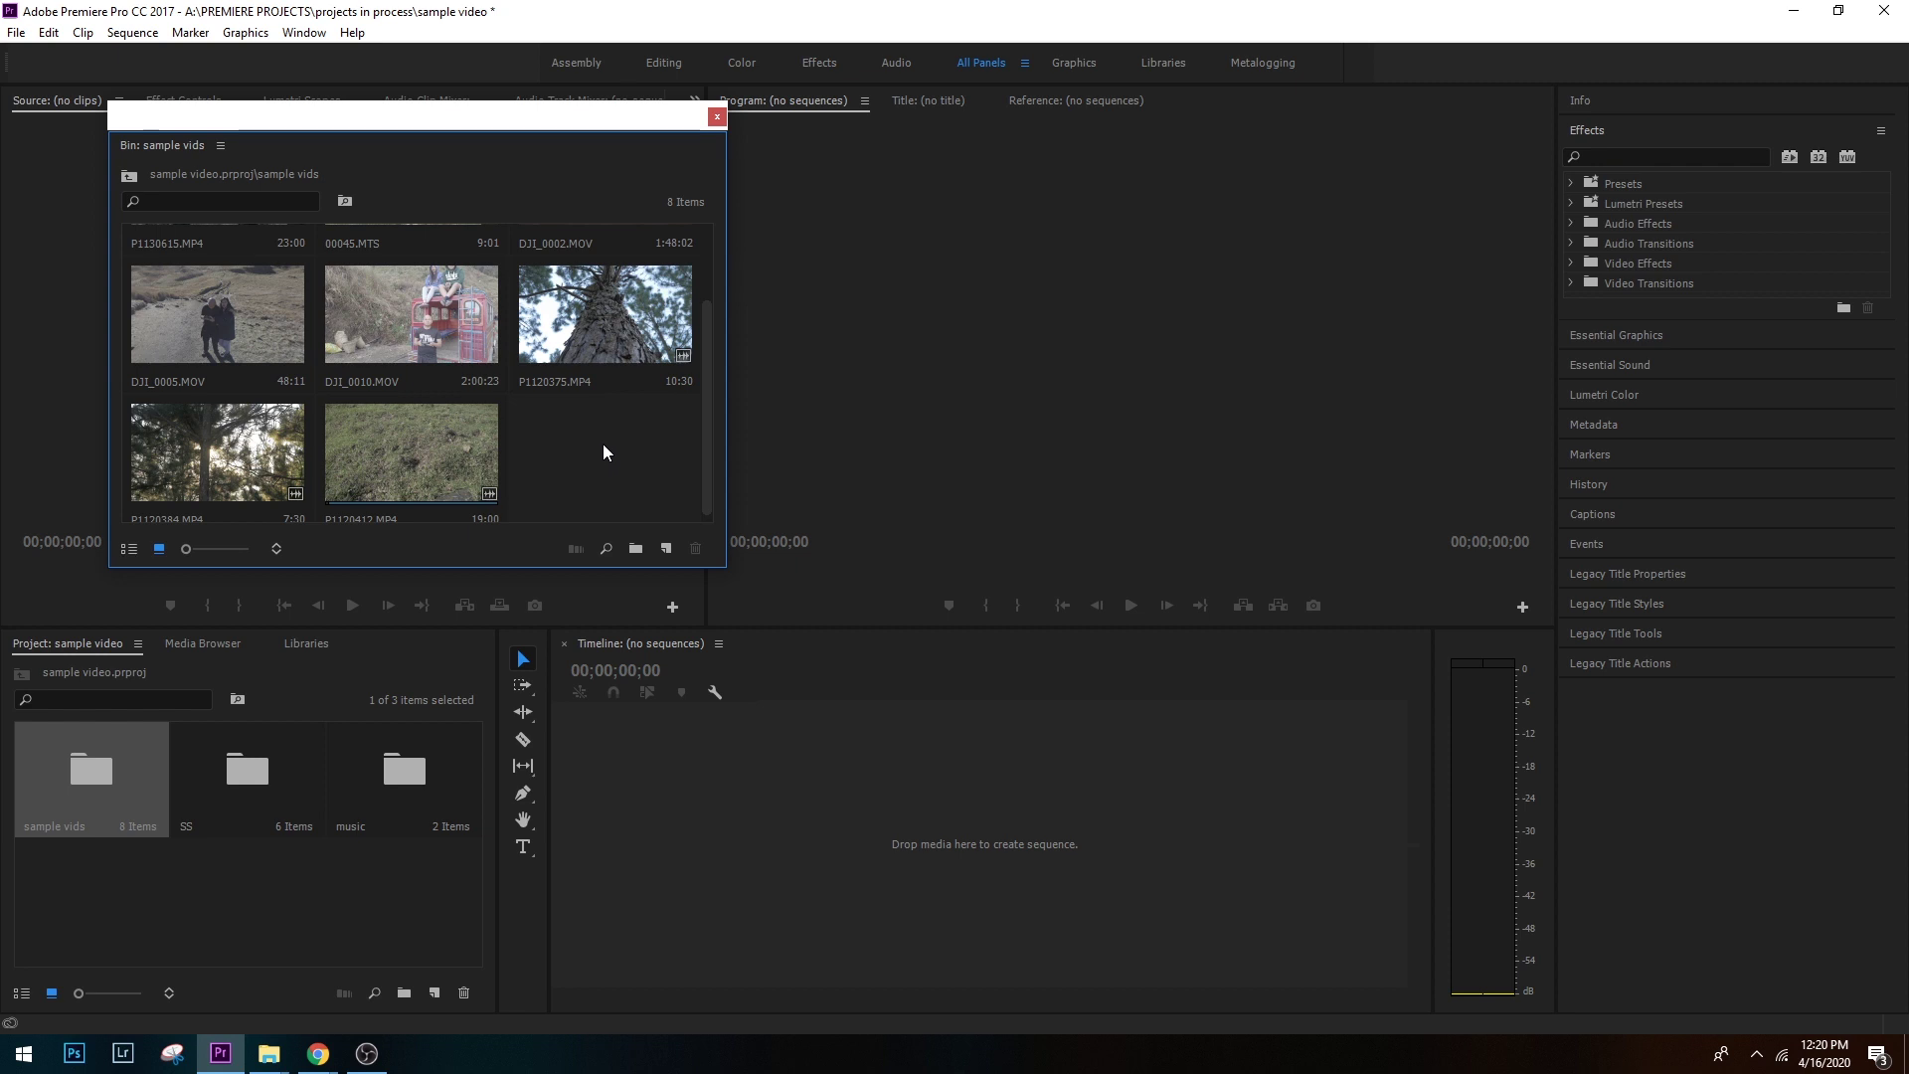
scroll(676, 408, up, 2)
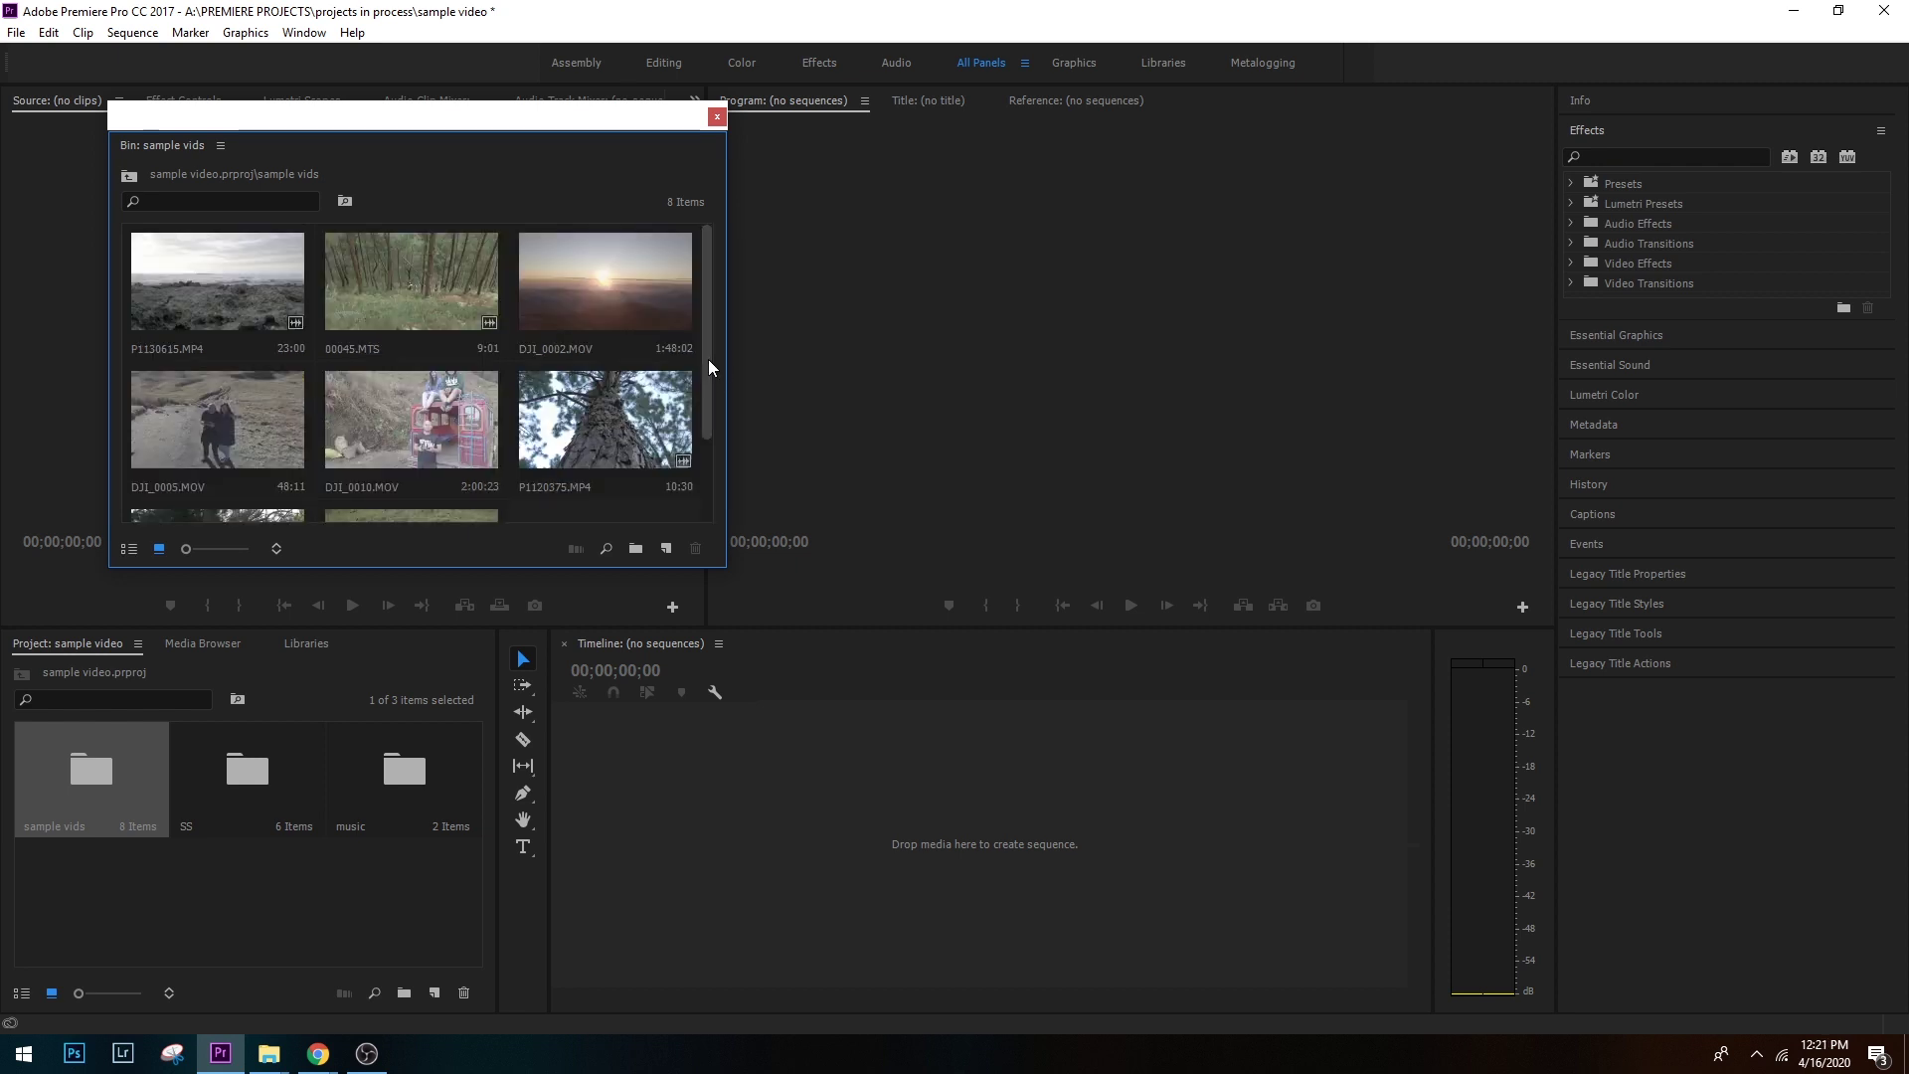
double_click(379, 291)
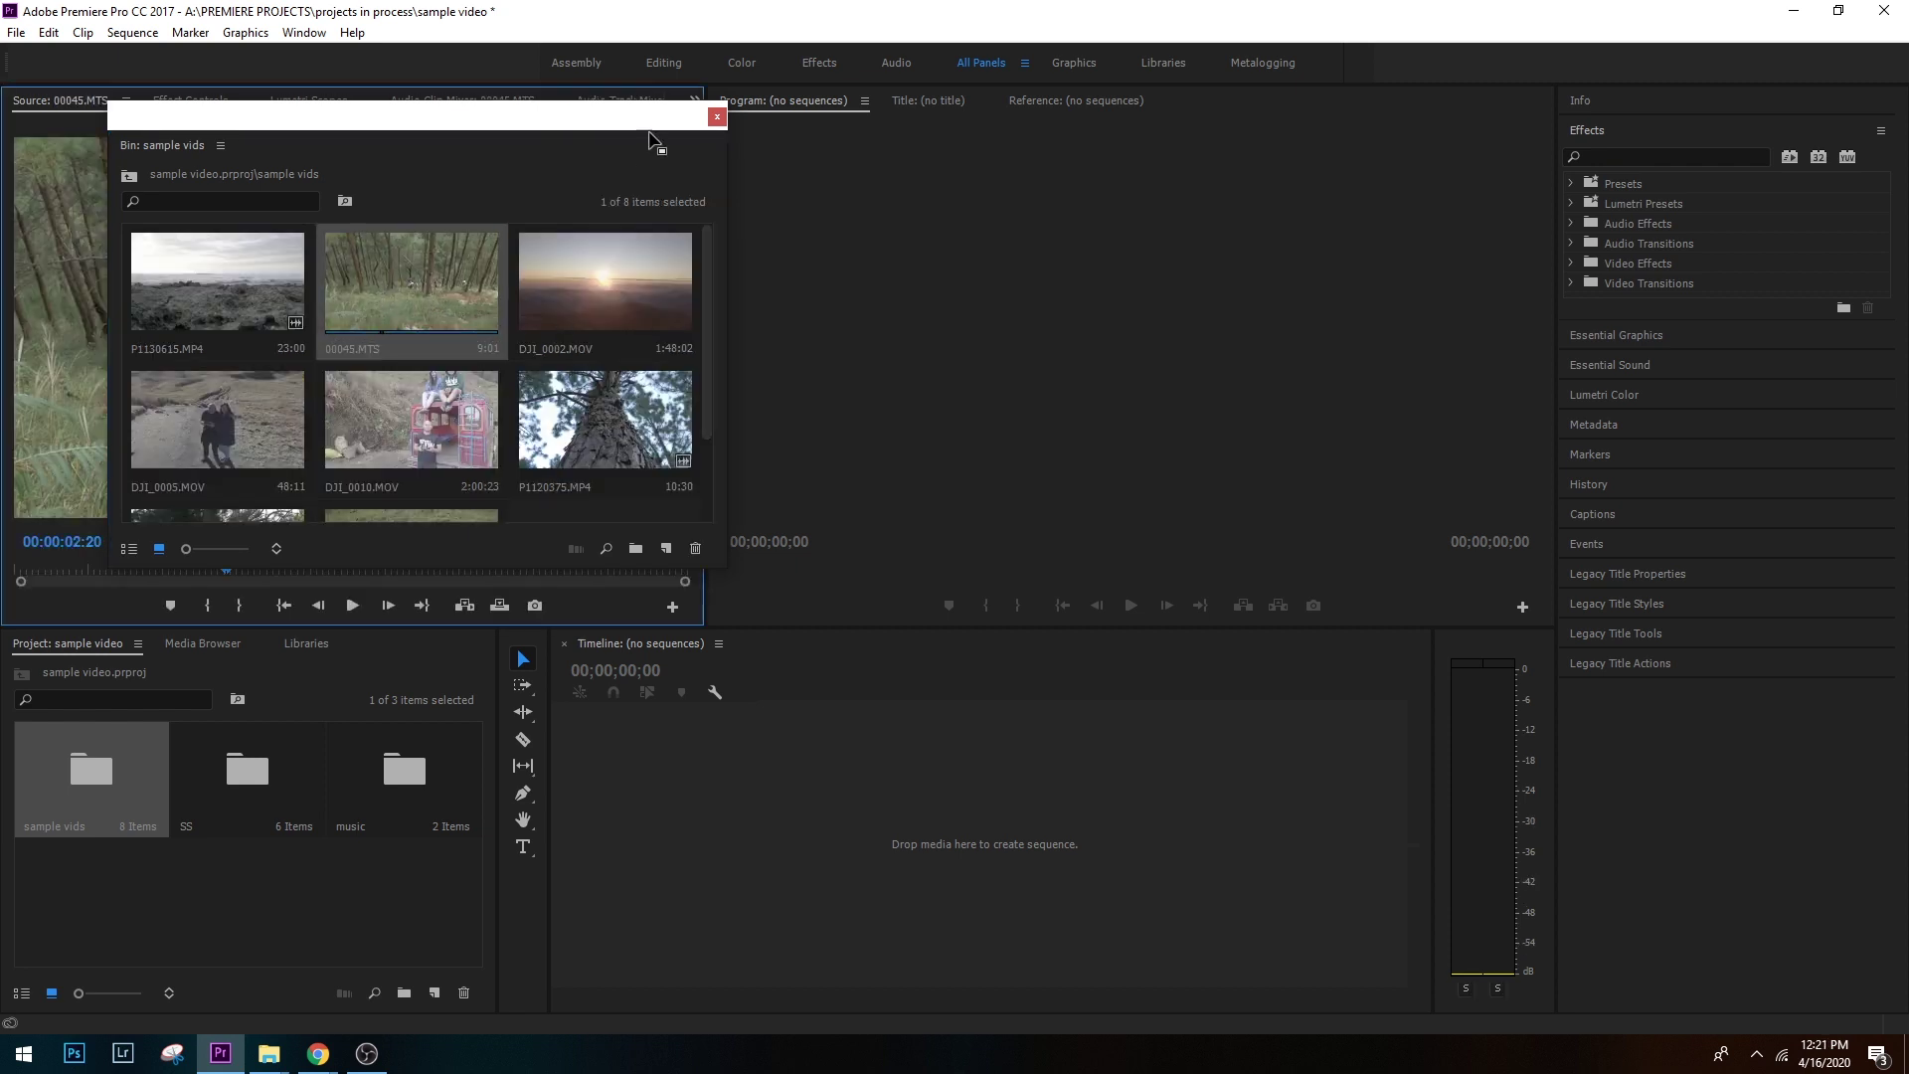
click(717, 117)
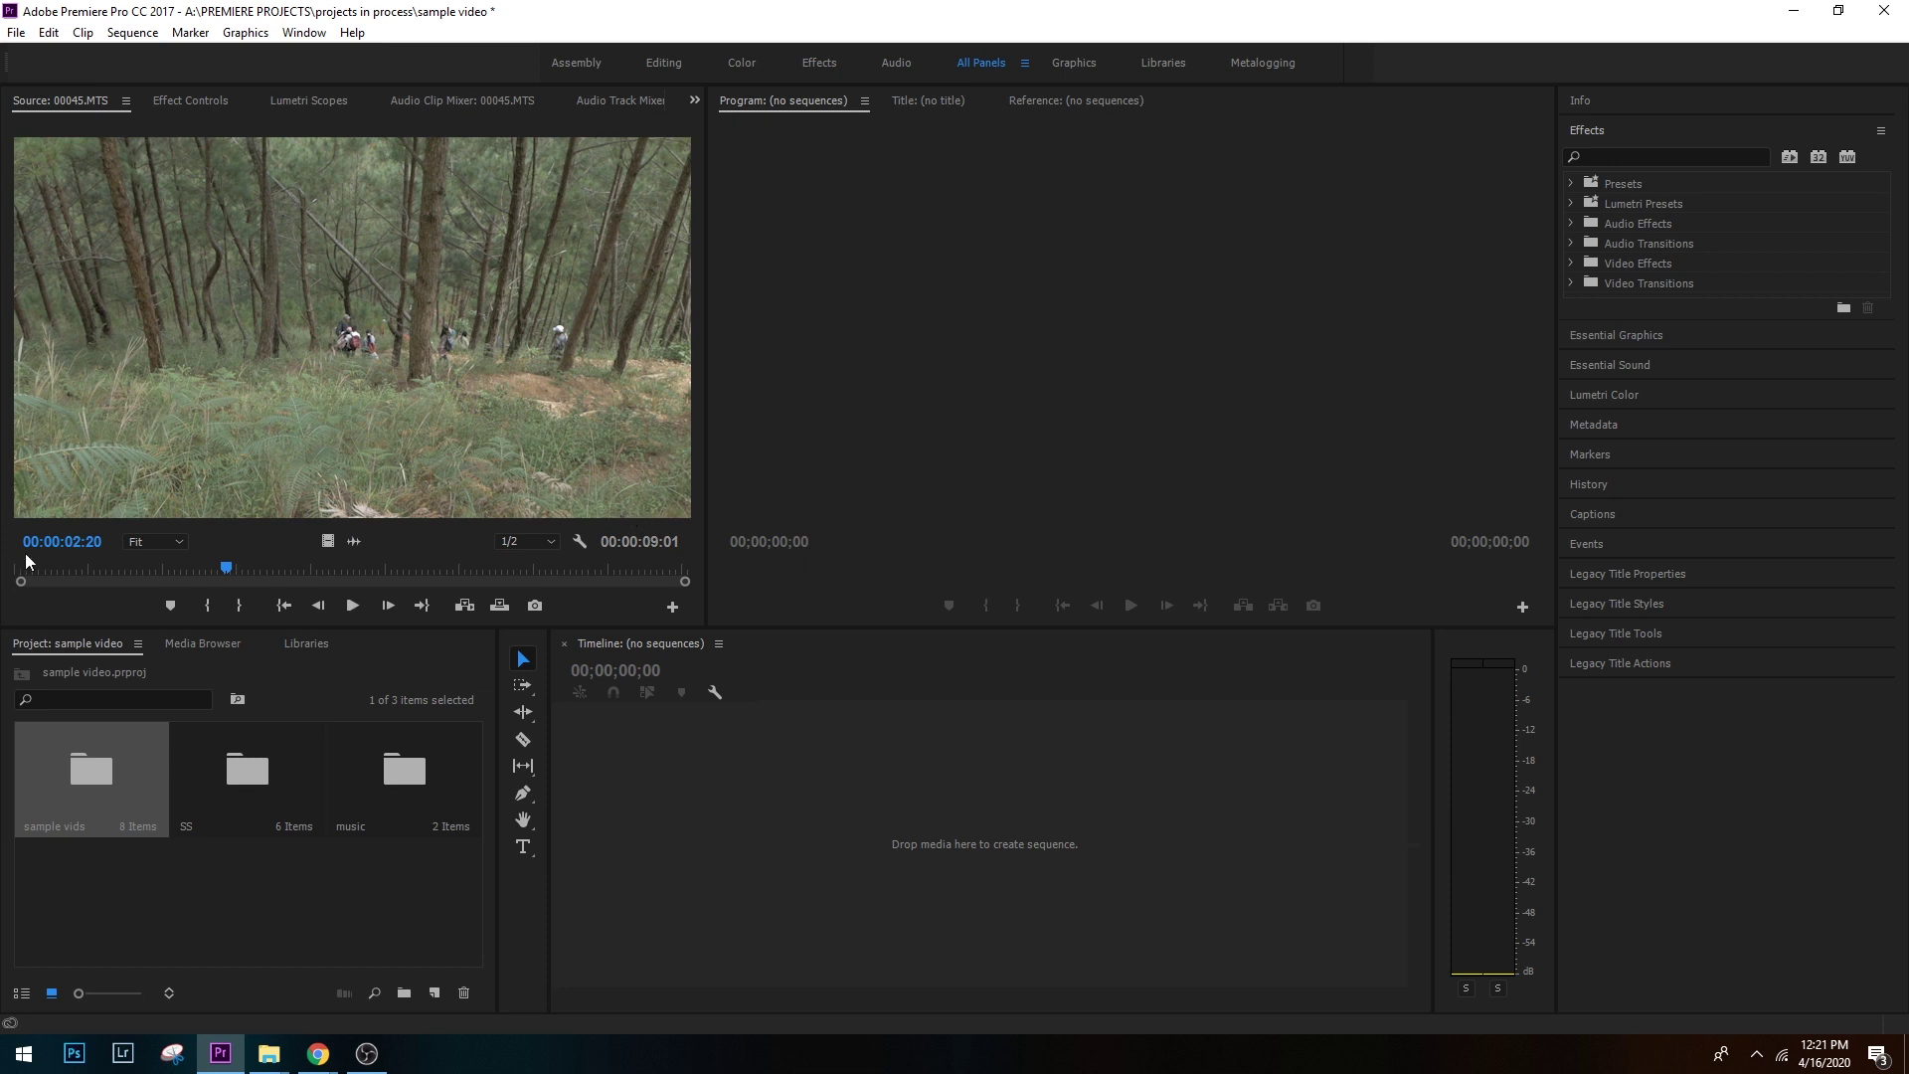
Drop 00045.MTS from the sample vids bin onto the timeline to create the 00045 sequence
double_click(74, 761)
mouse_move(507, 116)
mouse_down()
mouse_move(375, 429)
mouse_move(353, 609)
mouse_up()
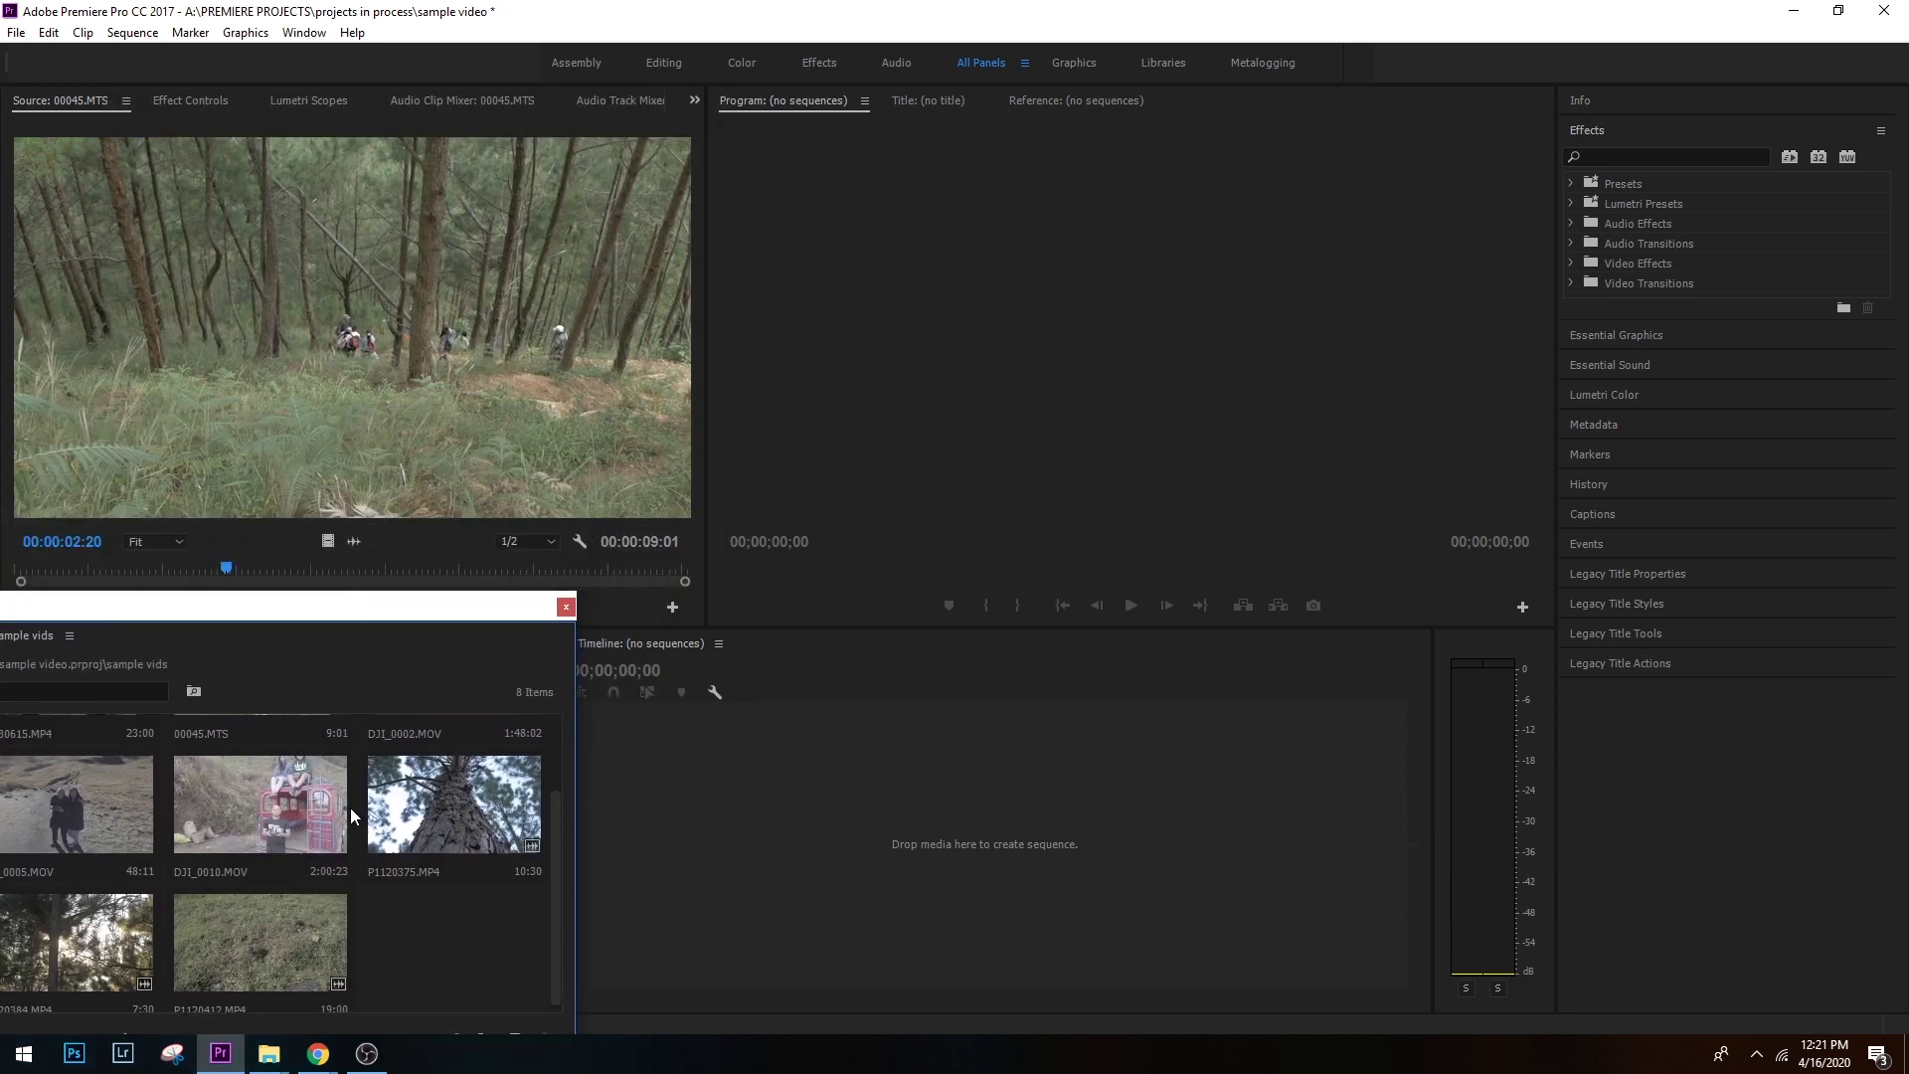
scroll(334, 718, up, 2)
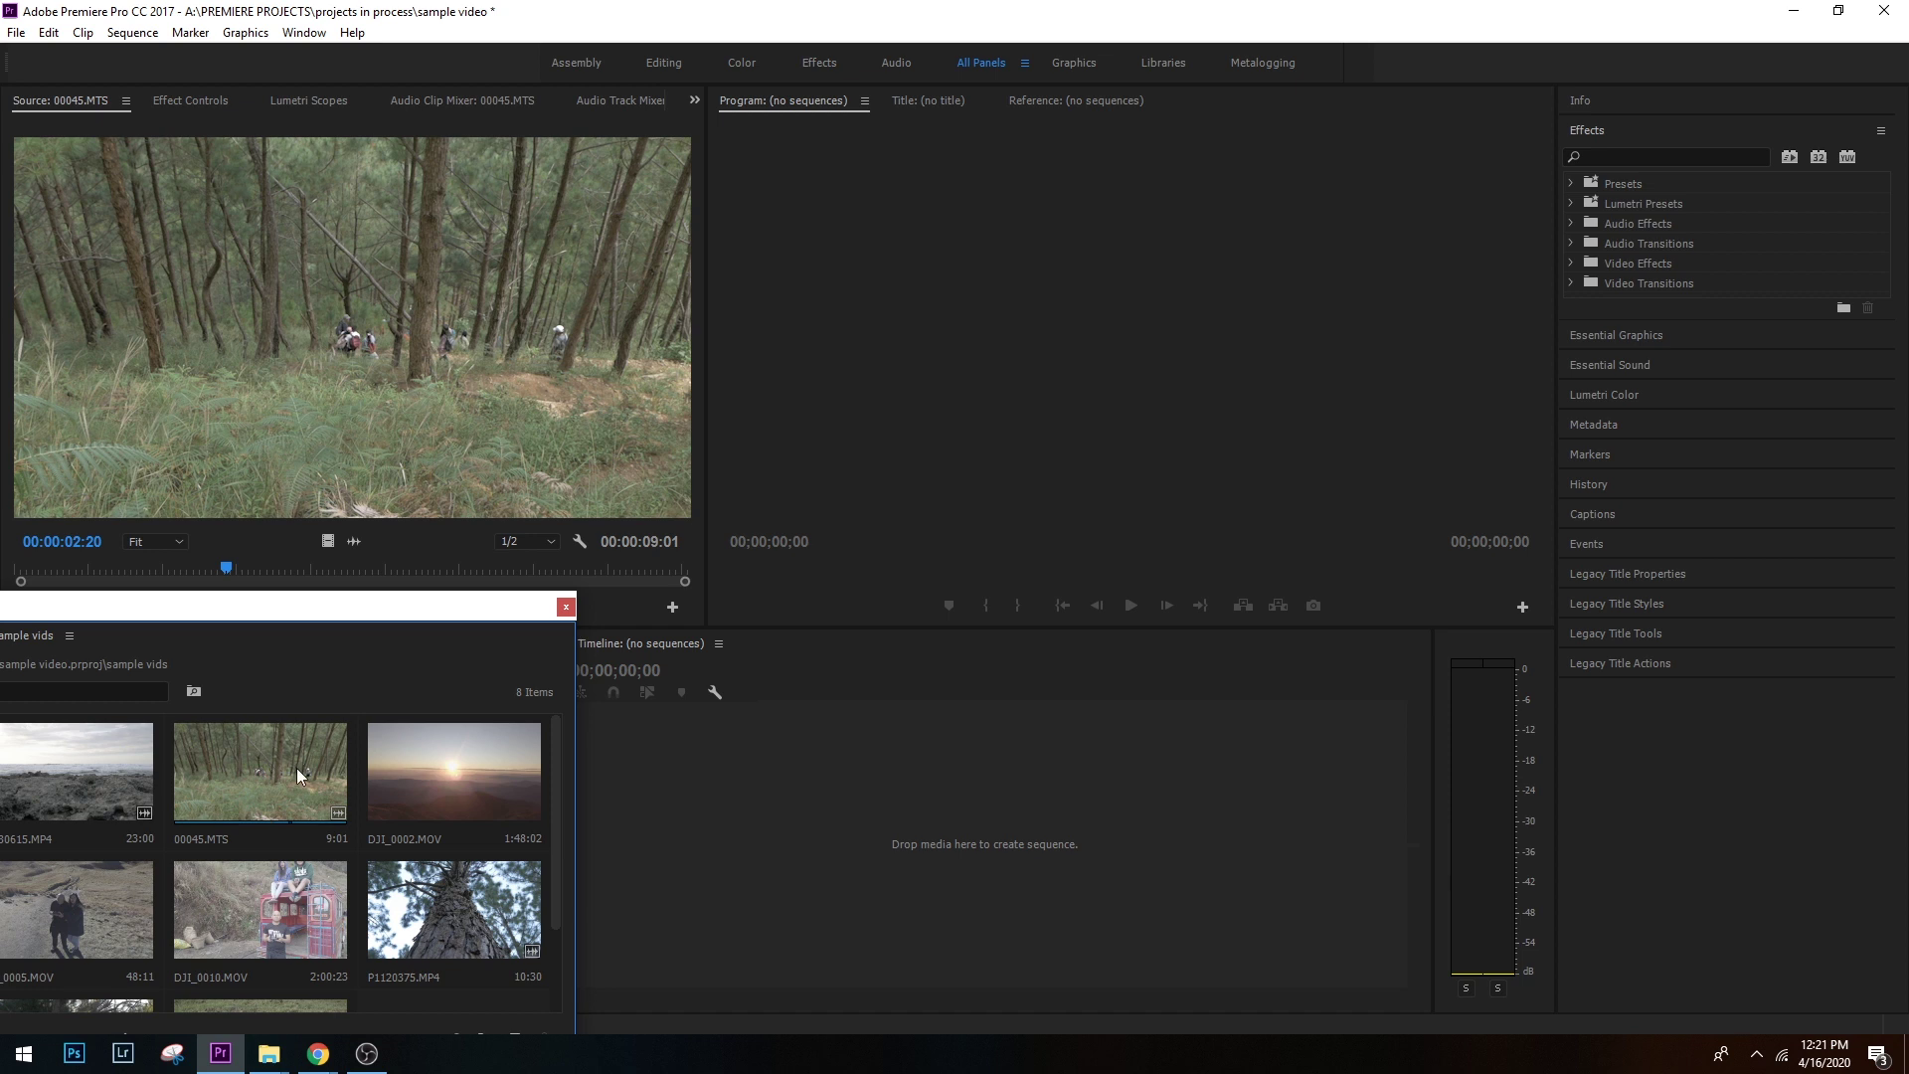
click(264, 752)
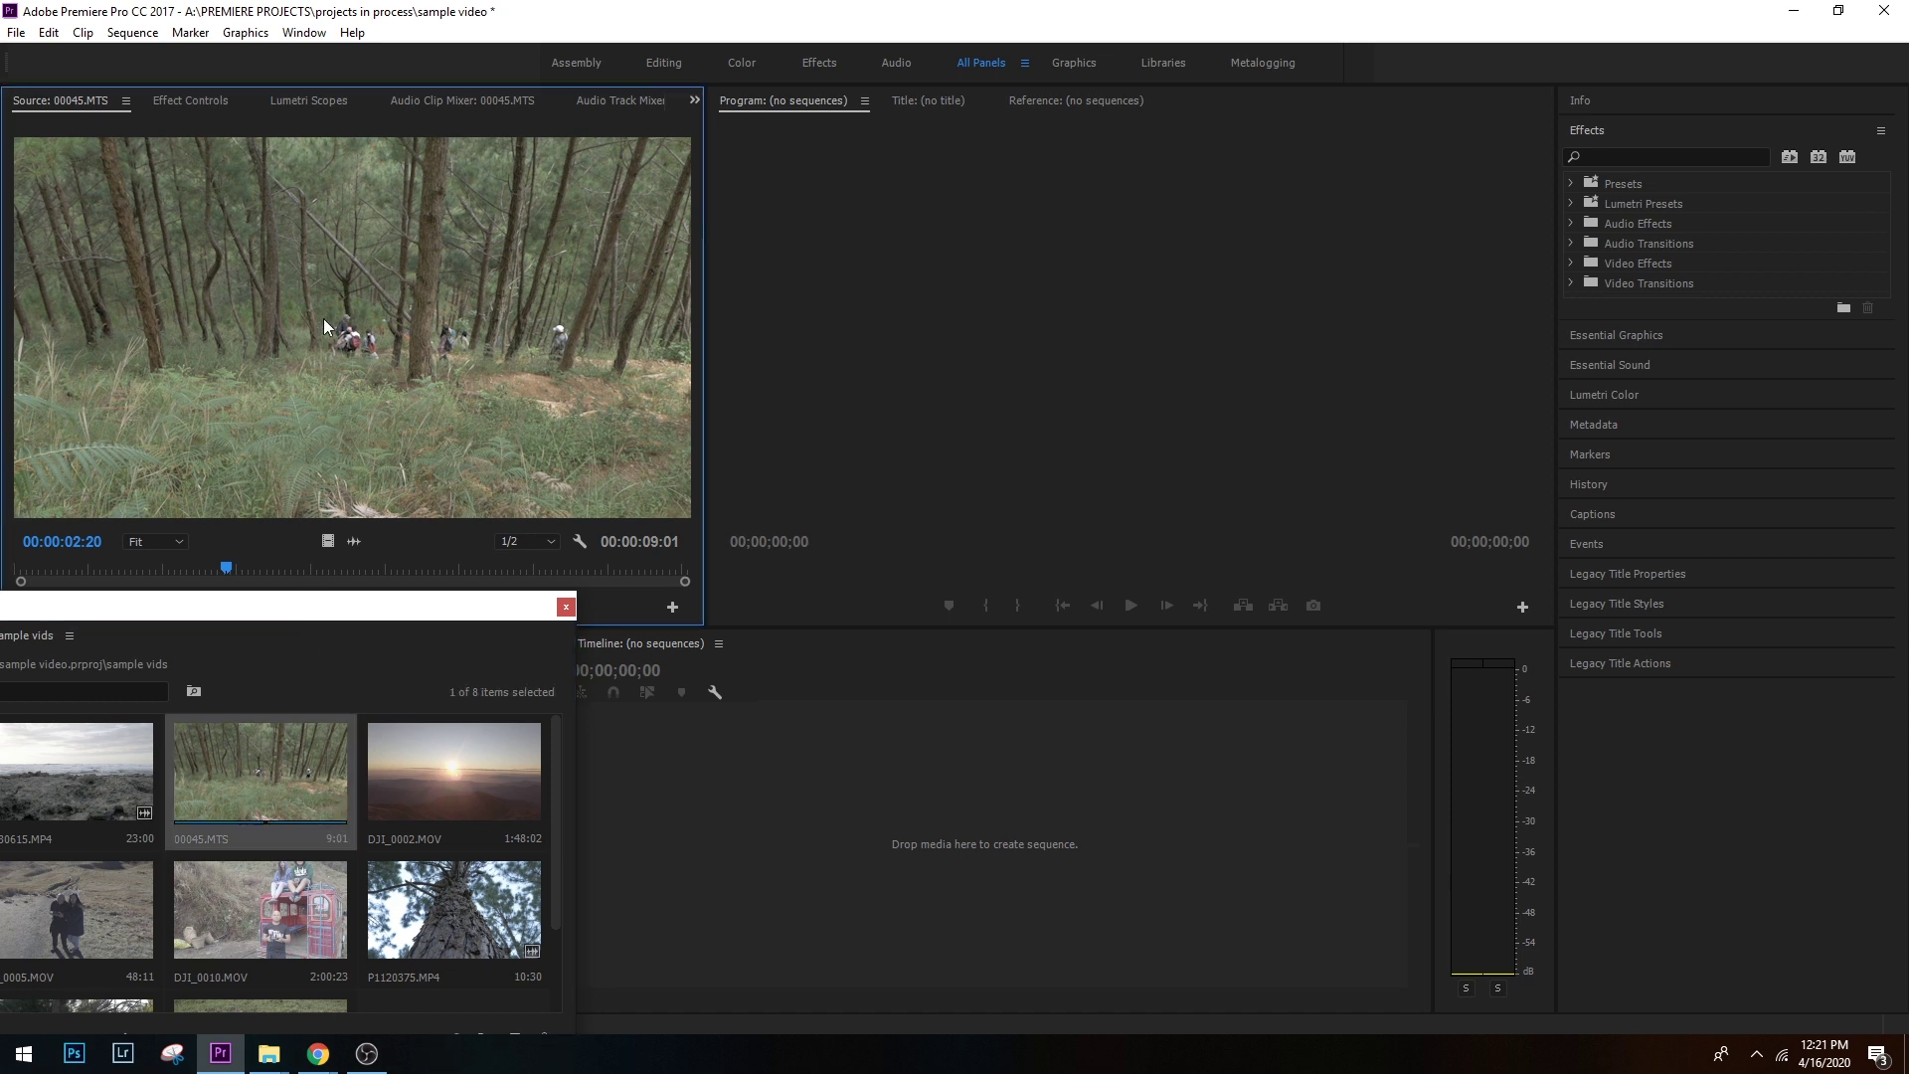
click(565, 607)
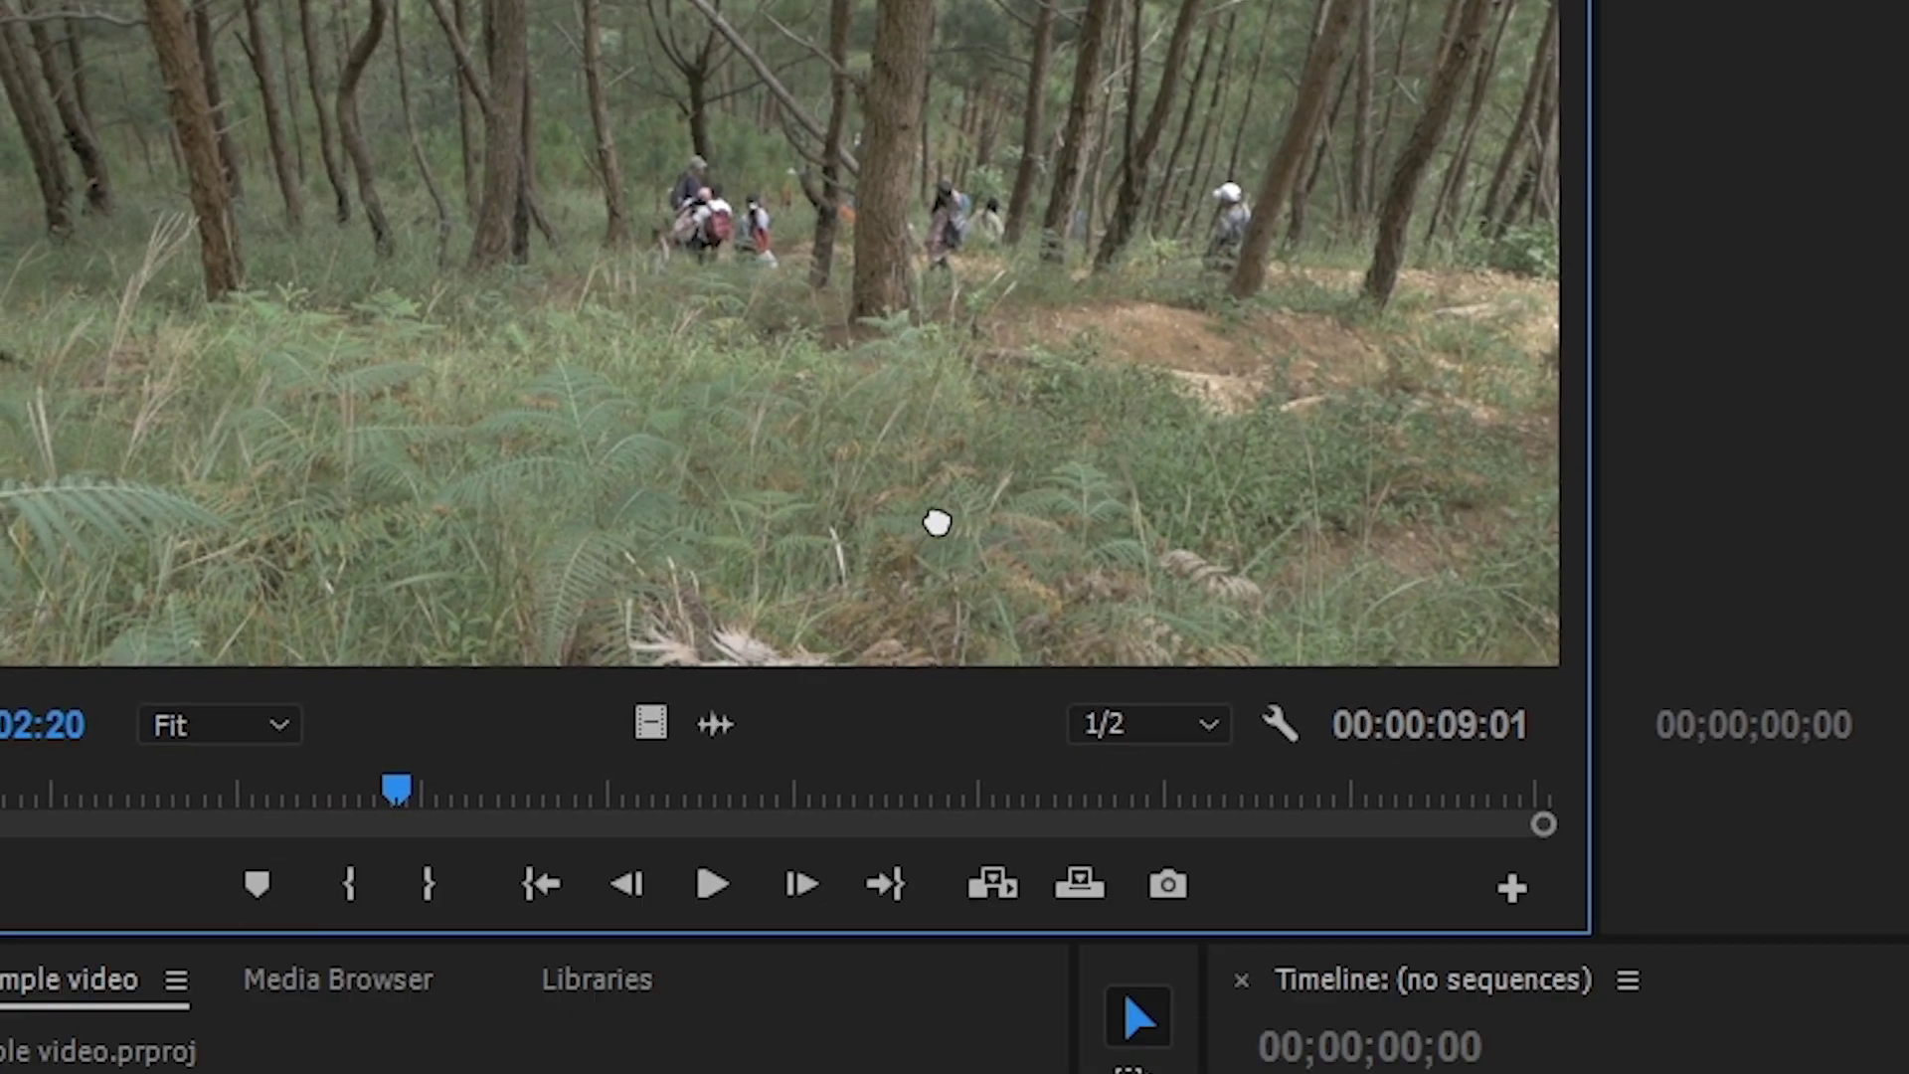
drag(936, 522, 1172, 725)
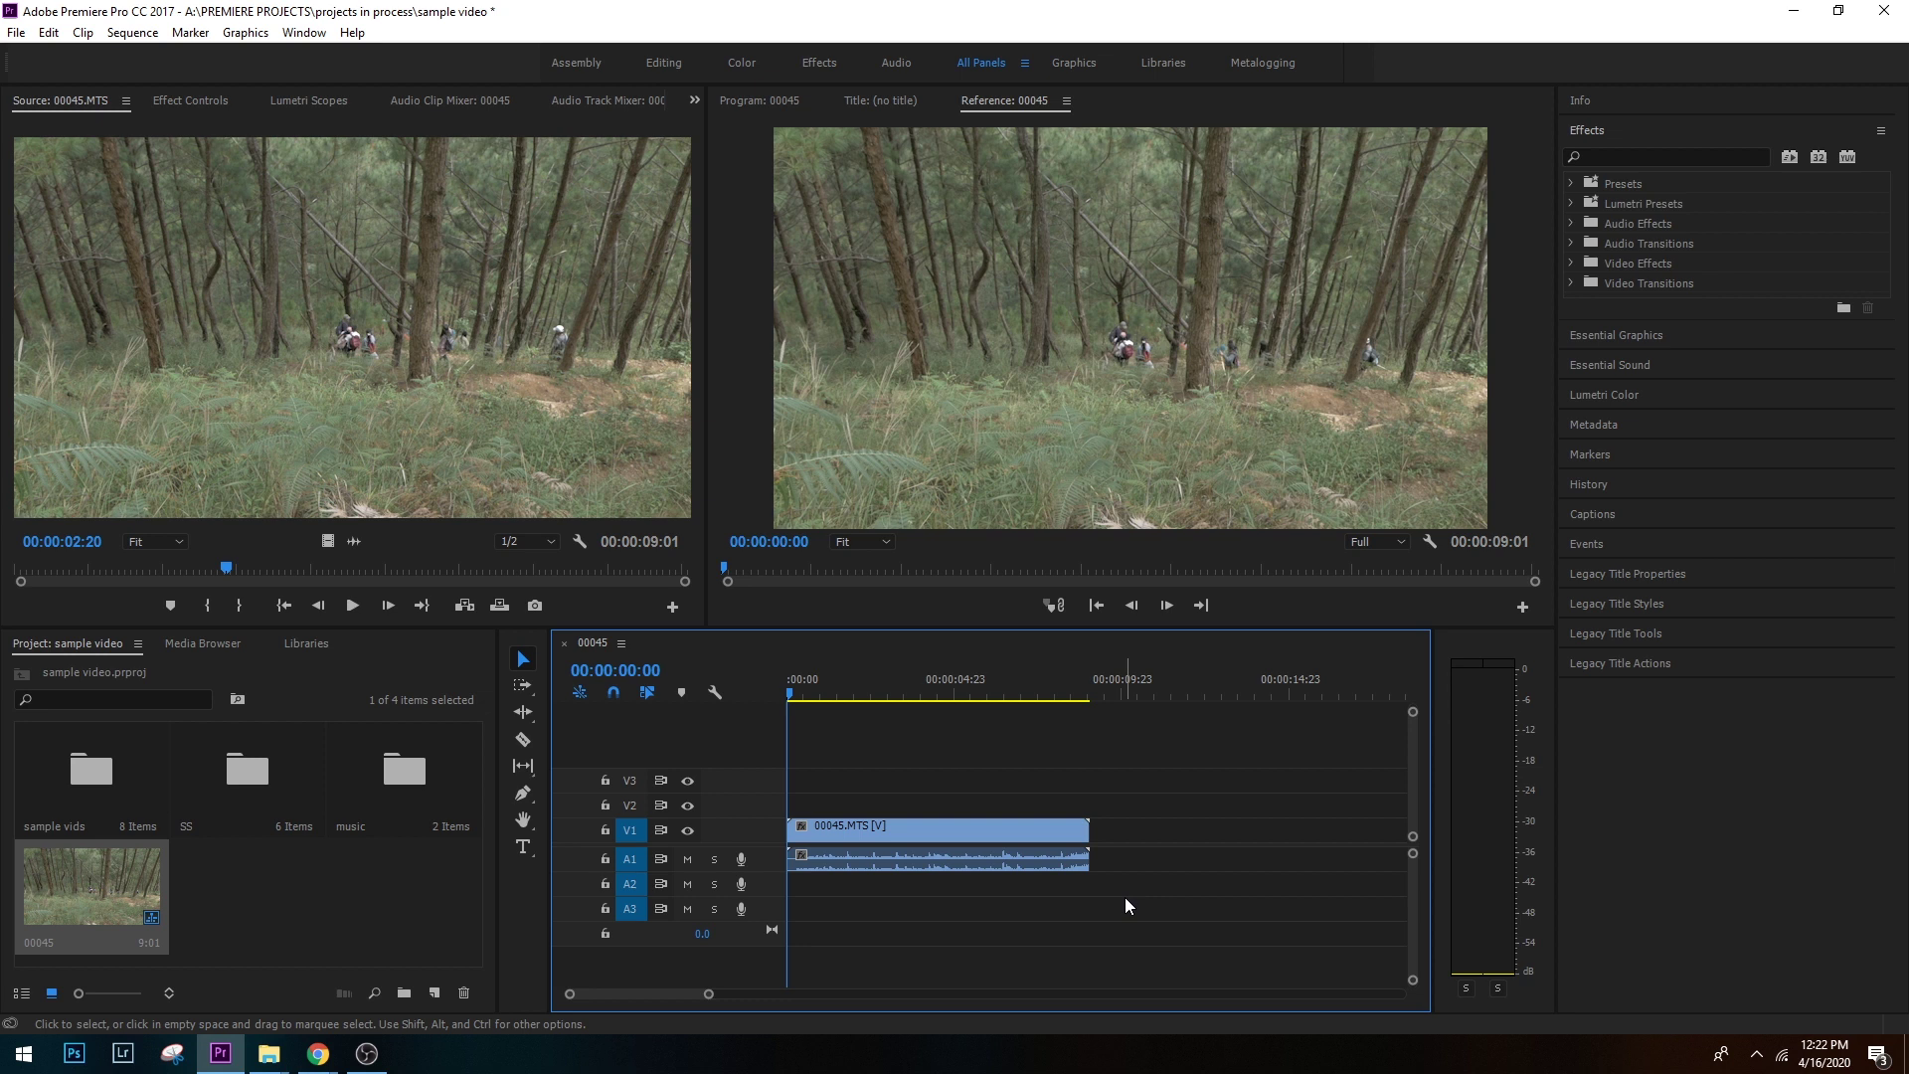
Append P1120384.MP4 and P1120375.MP4 after 00045, then lay Gently_Onwards.mp3 on track A3
double_click(91, 770)
drag(217, 452, 1104, 831)
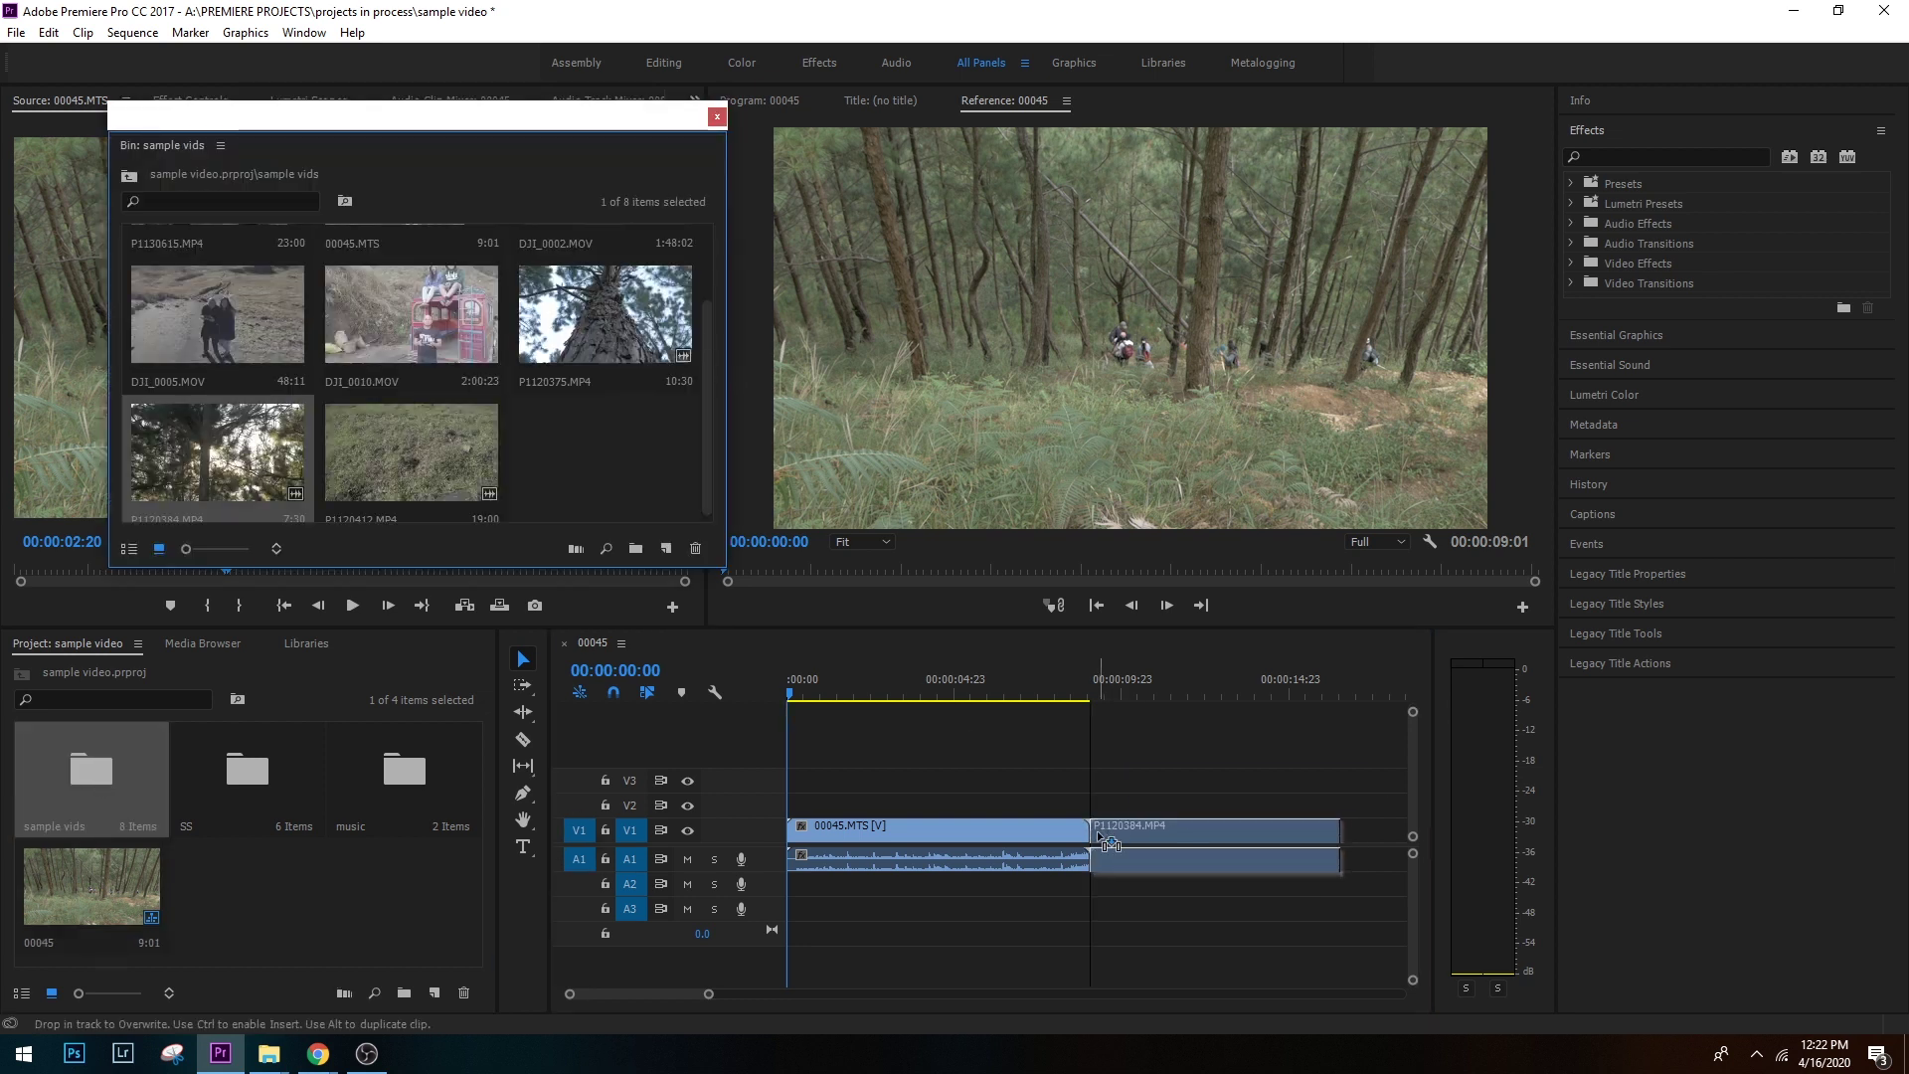
click(600, 335)
drag(599, 335, 1357, 830)
drag(708, 993, 890, 993)
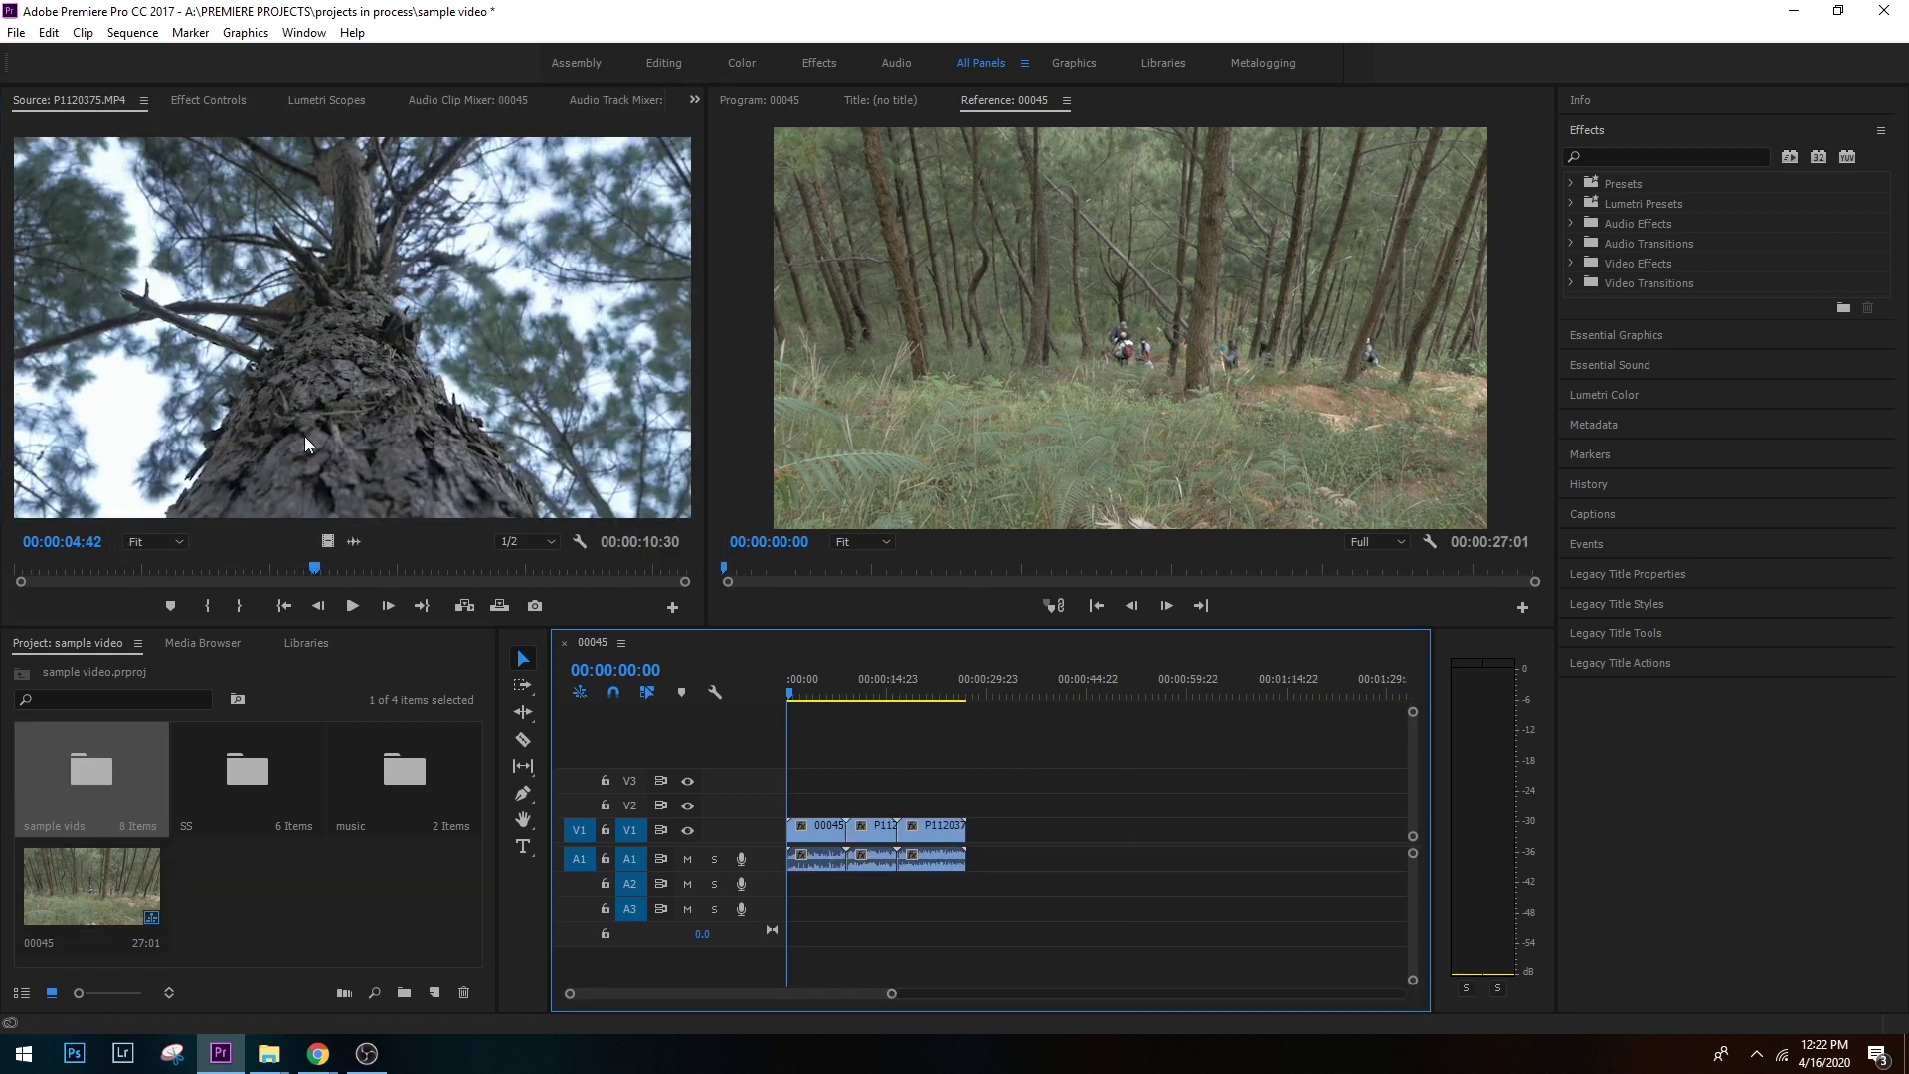
double_click(404, 770)
mouse_move(420, 288)
mouse_down()
mouse_move(871, 908)
mouse_move(790, 883)
mouse_up()
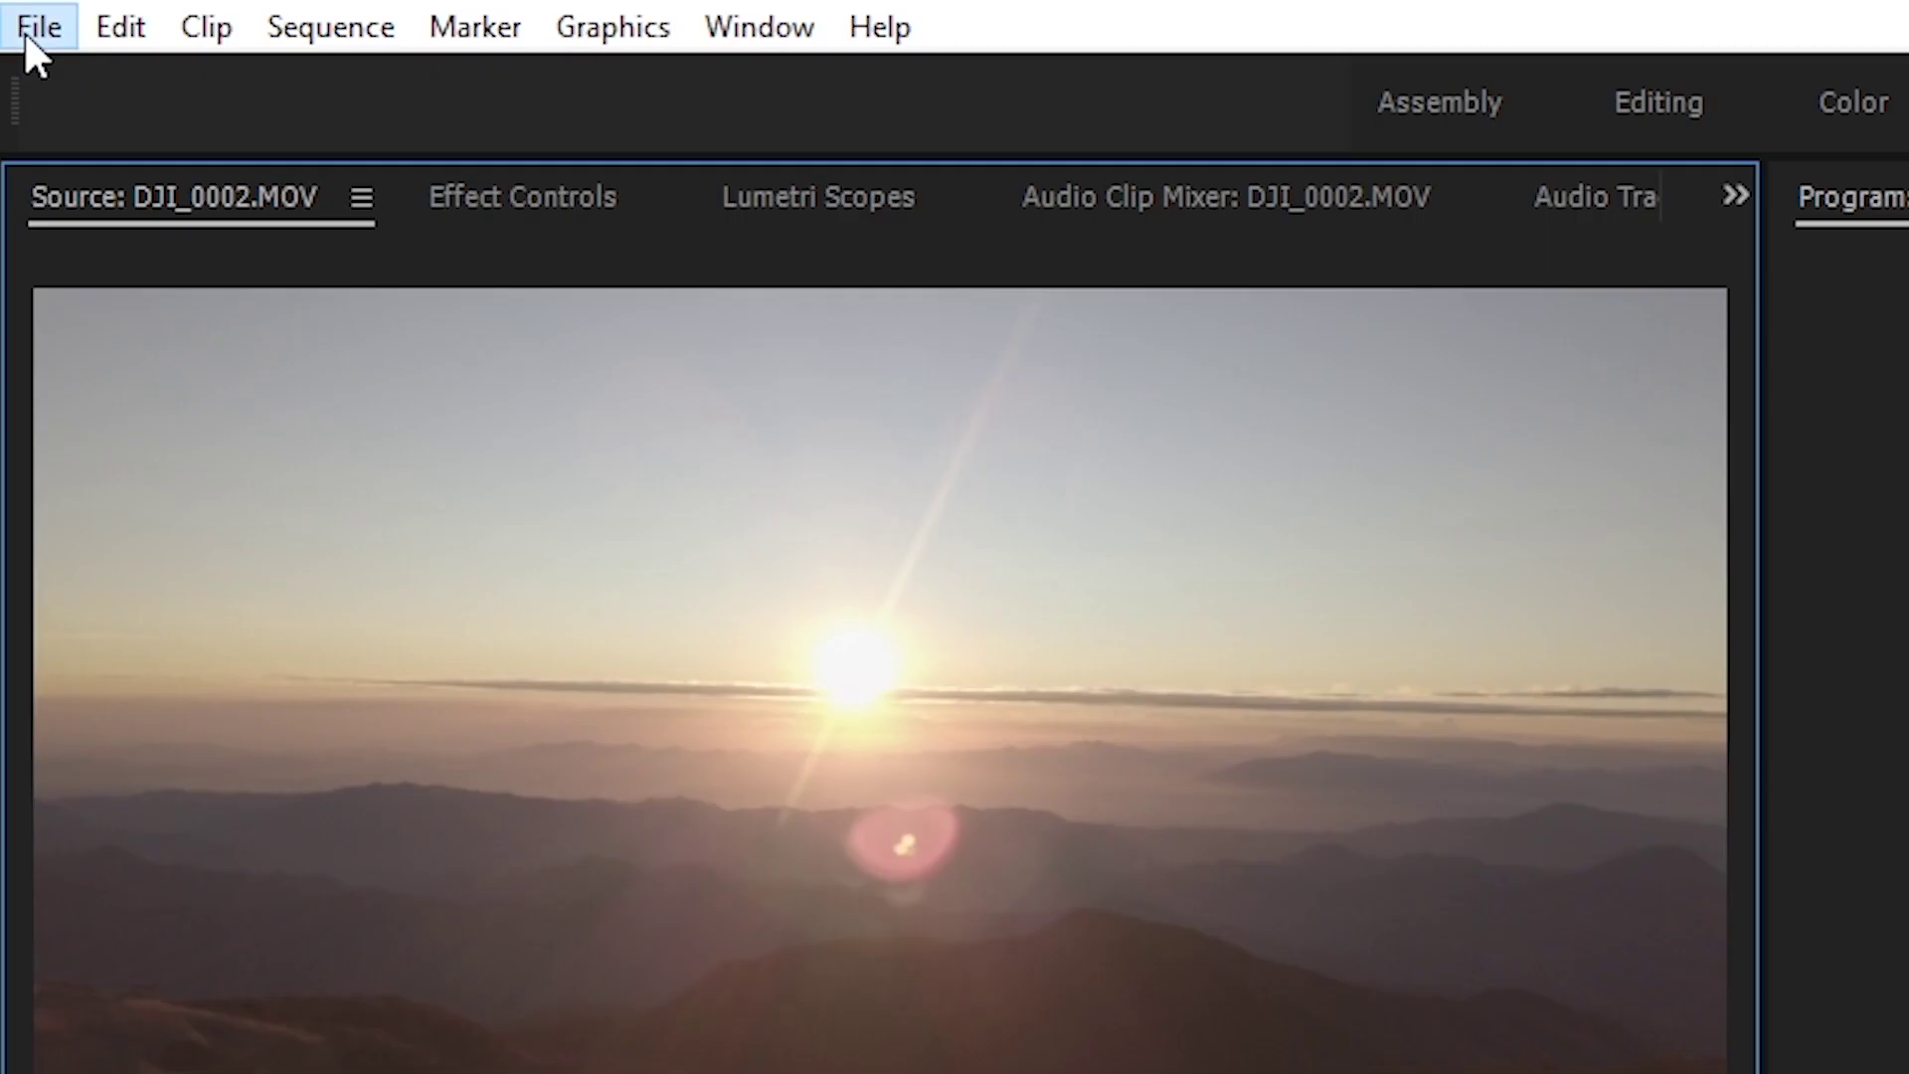
Open the Export Settings dialog via File > Export > Media
click(12, 20)
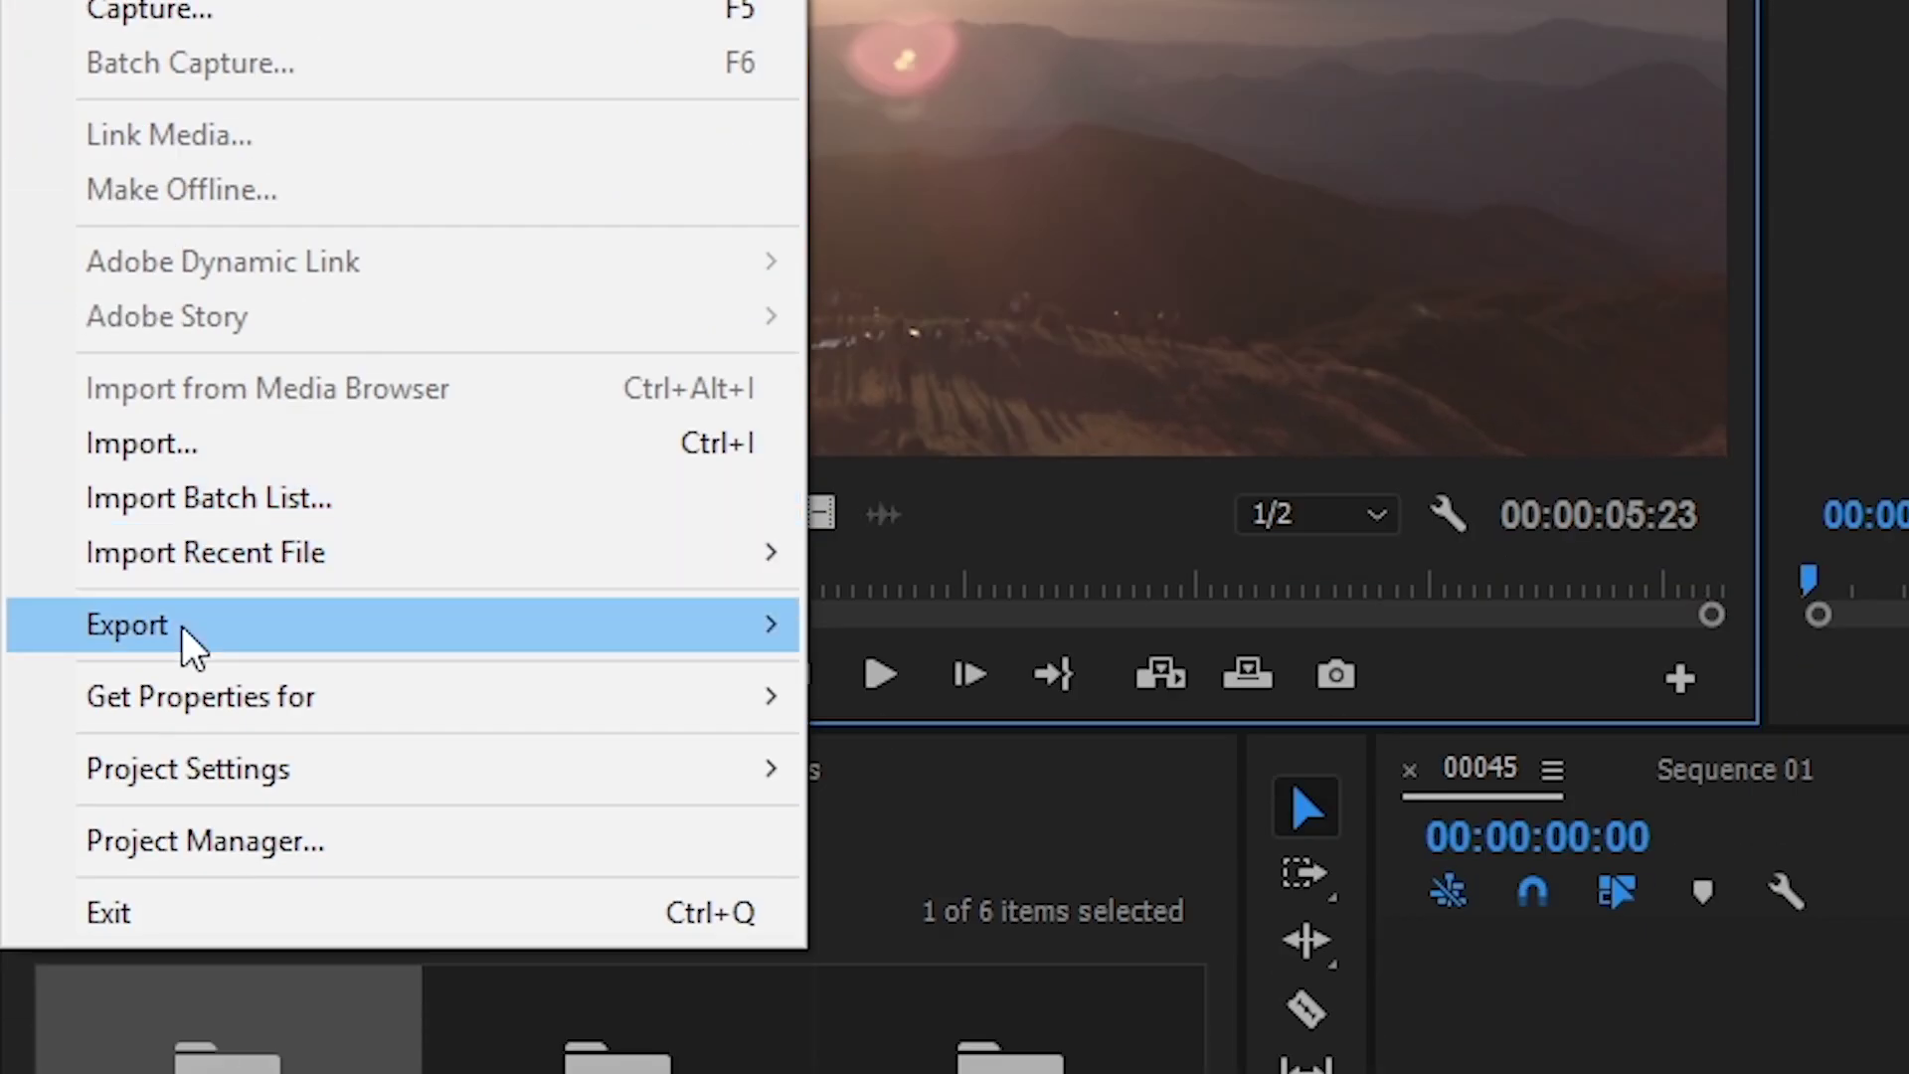
mouse_move(694, 637)
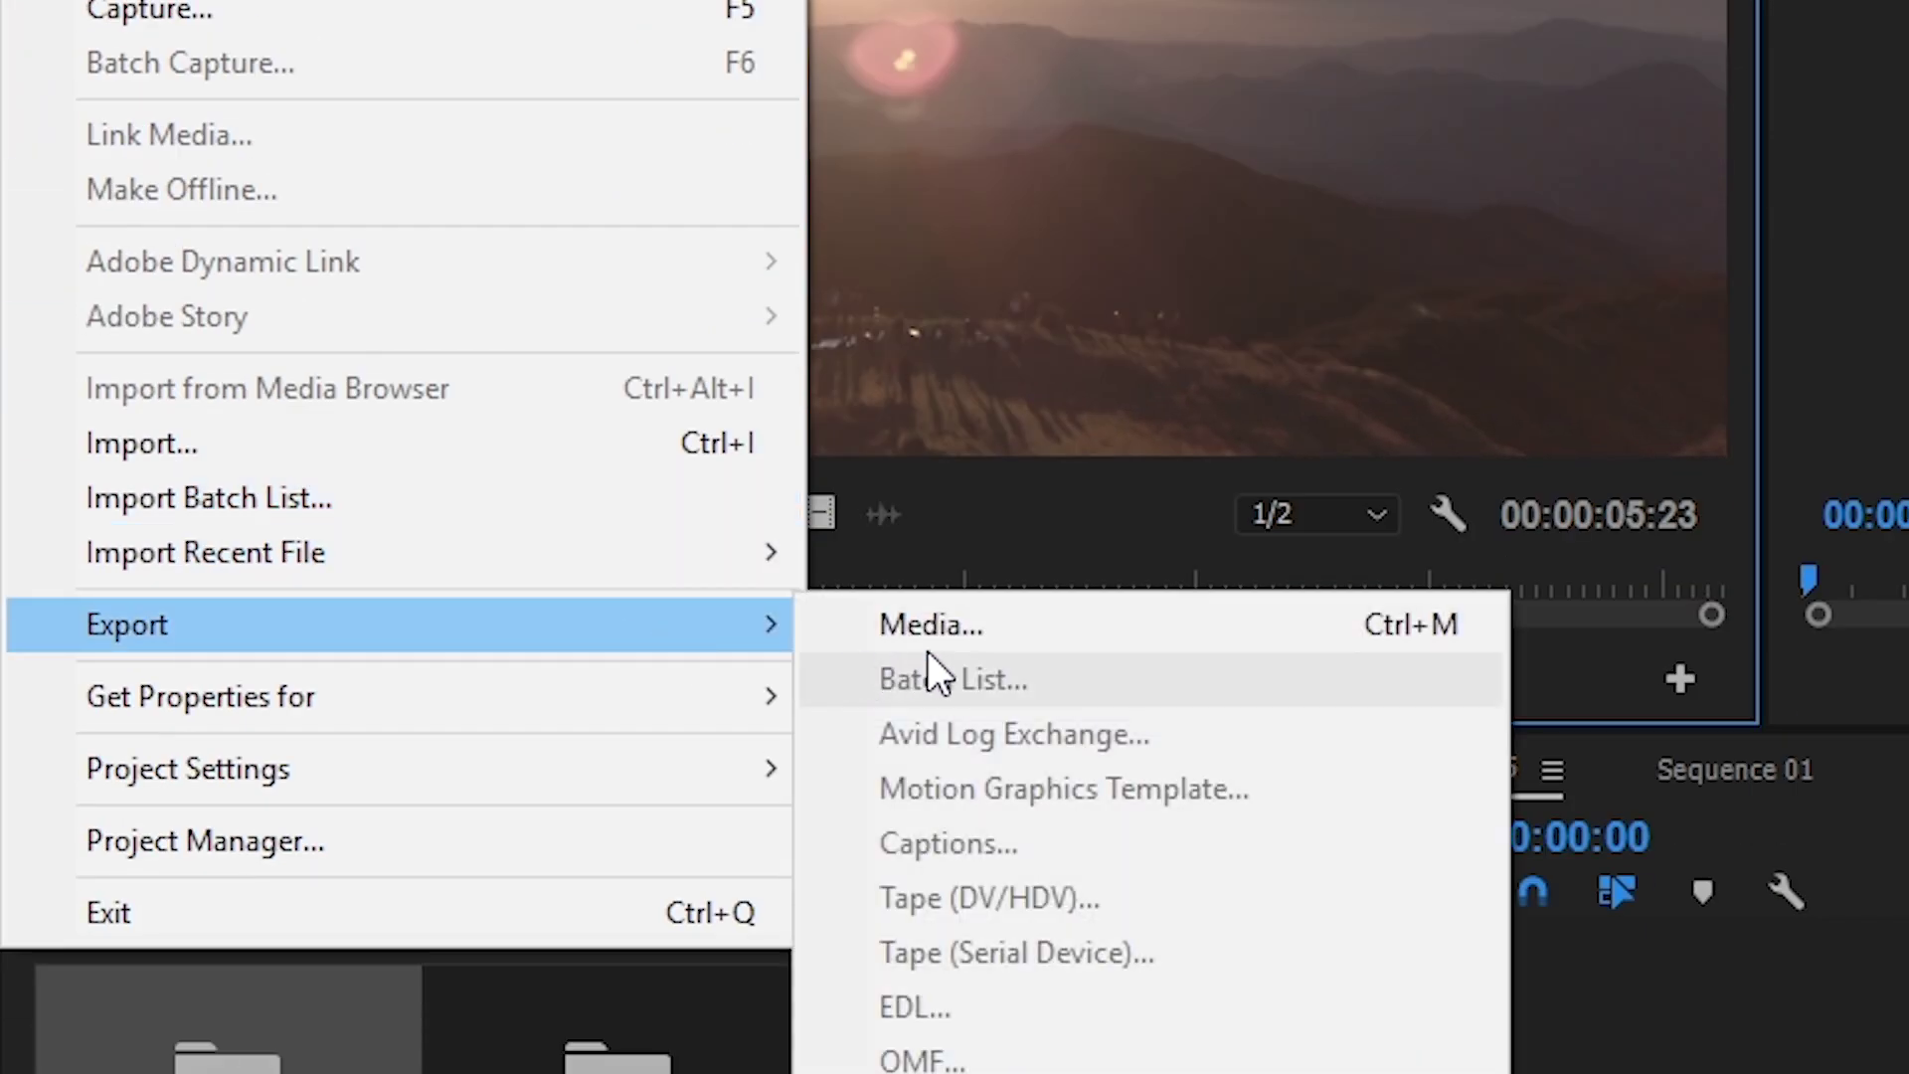
click(1406, 620)
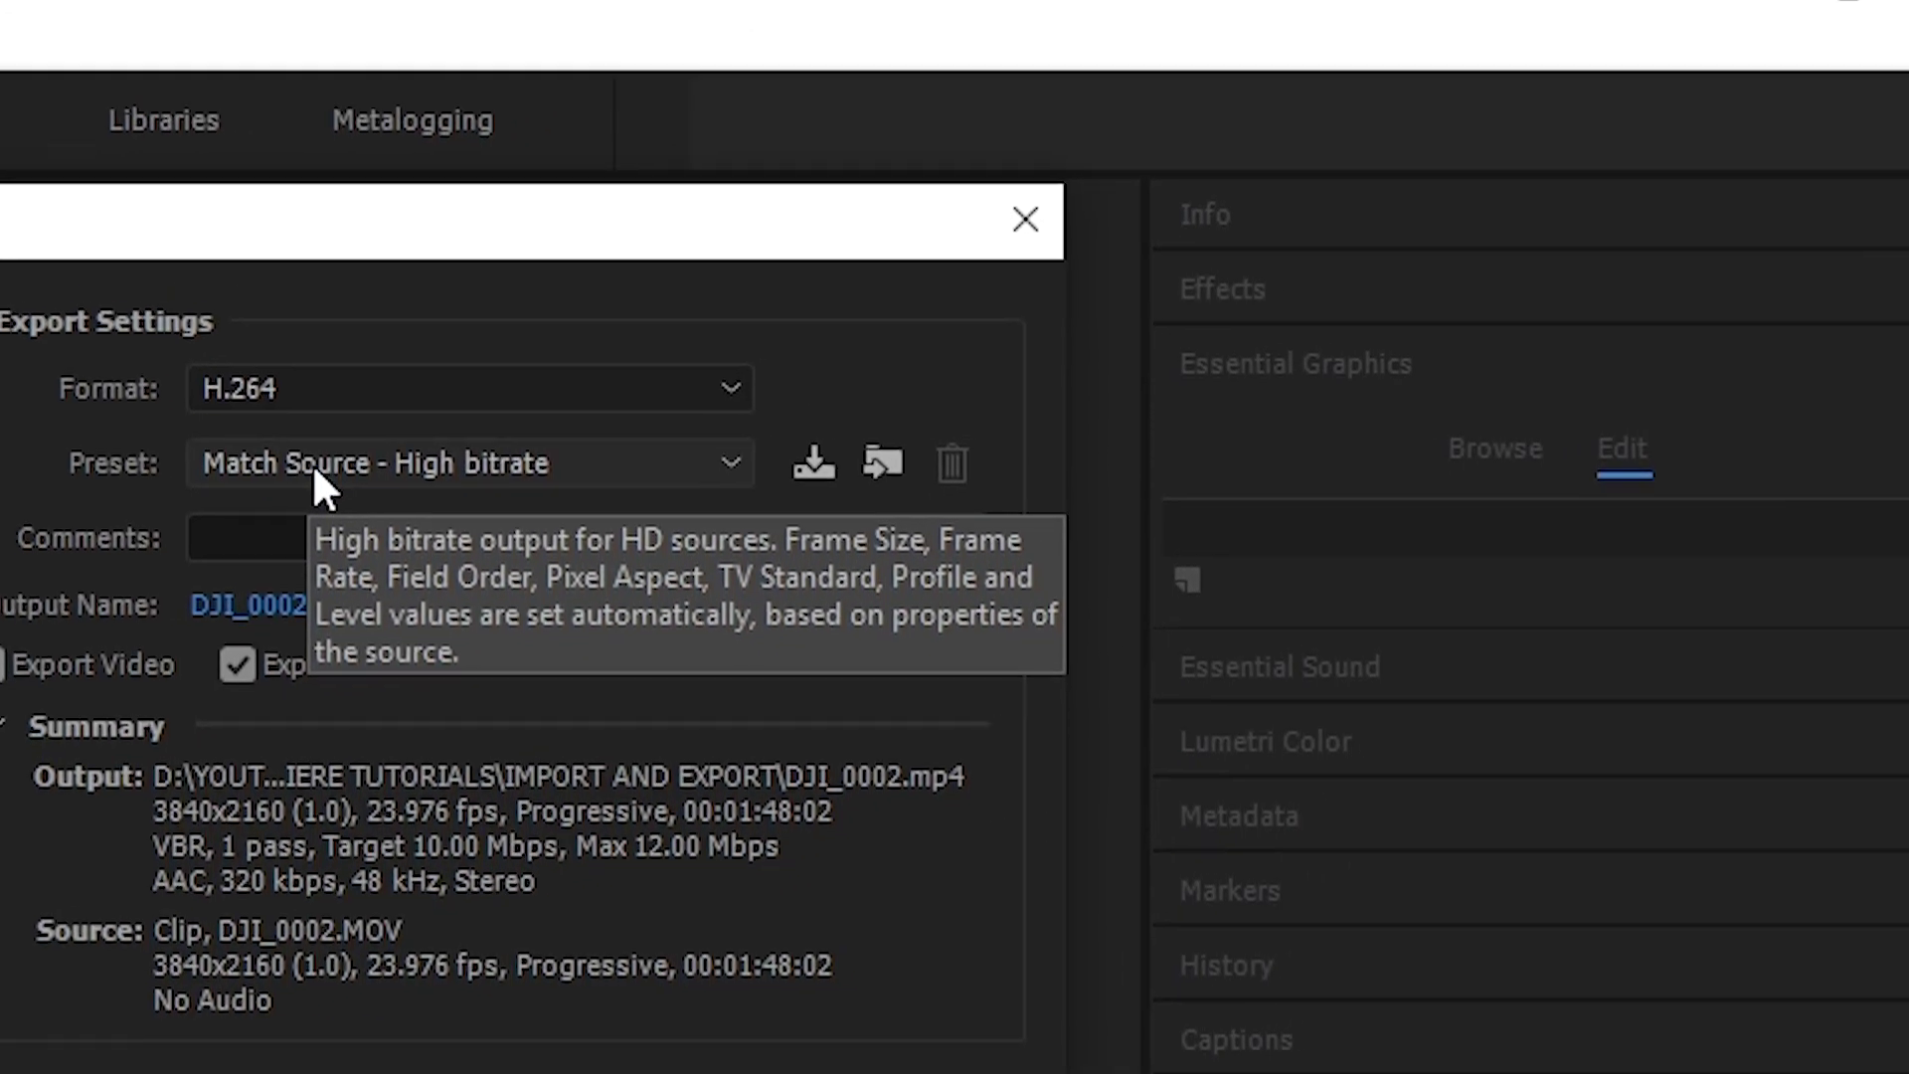
Choose the YouTube 1080p HD H.264 preset and bring up the output file's Save As dialog
click(652, 393)
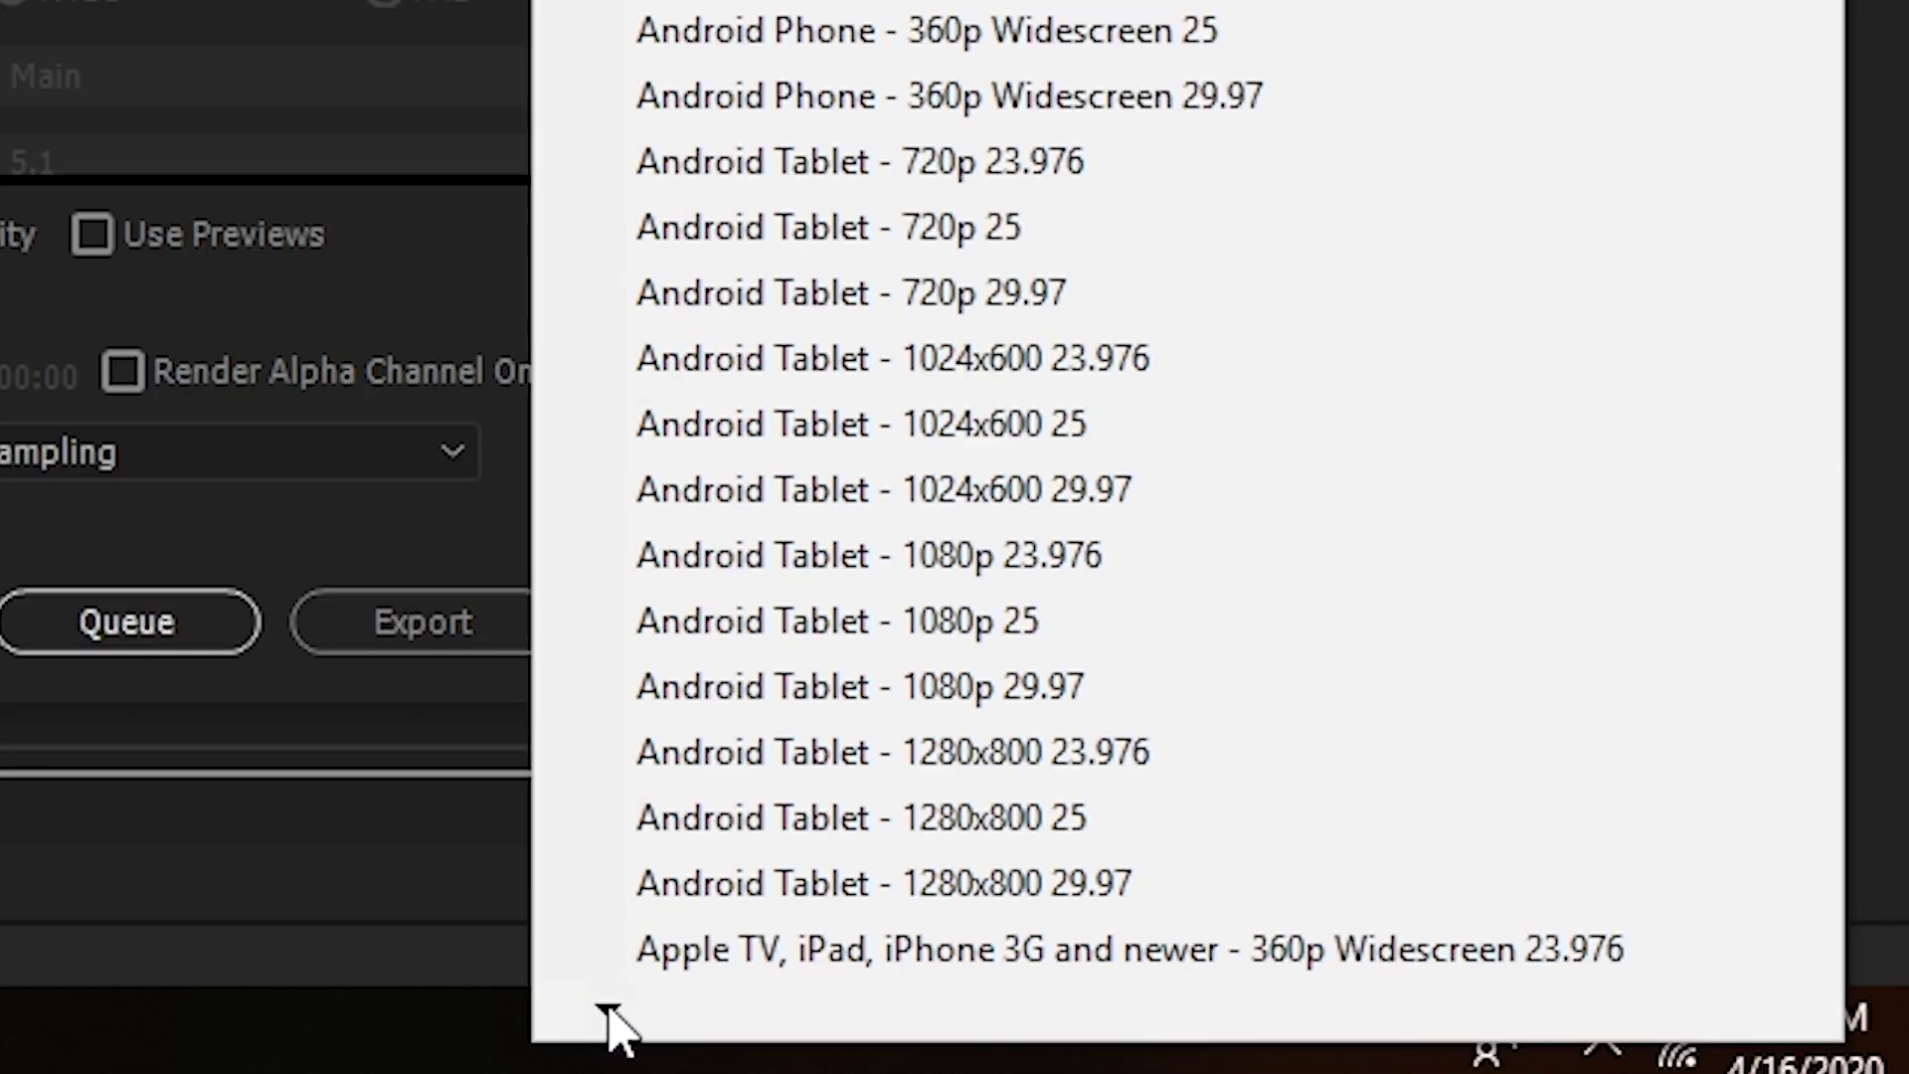
click(609, 1012)
click(609, 1012)
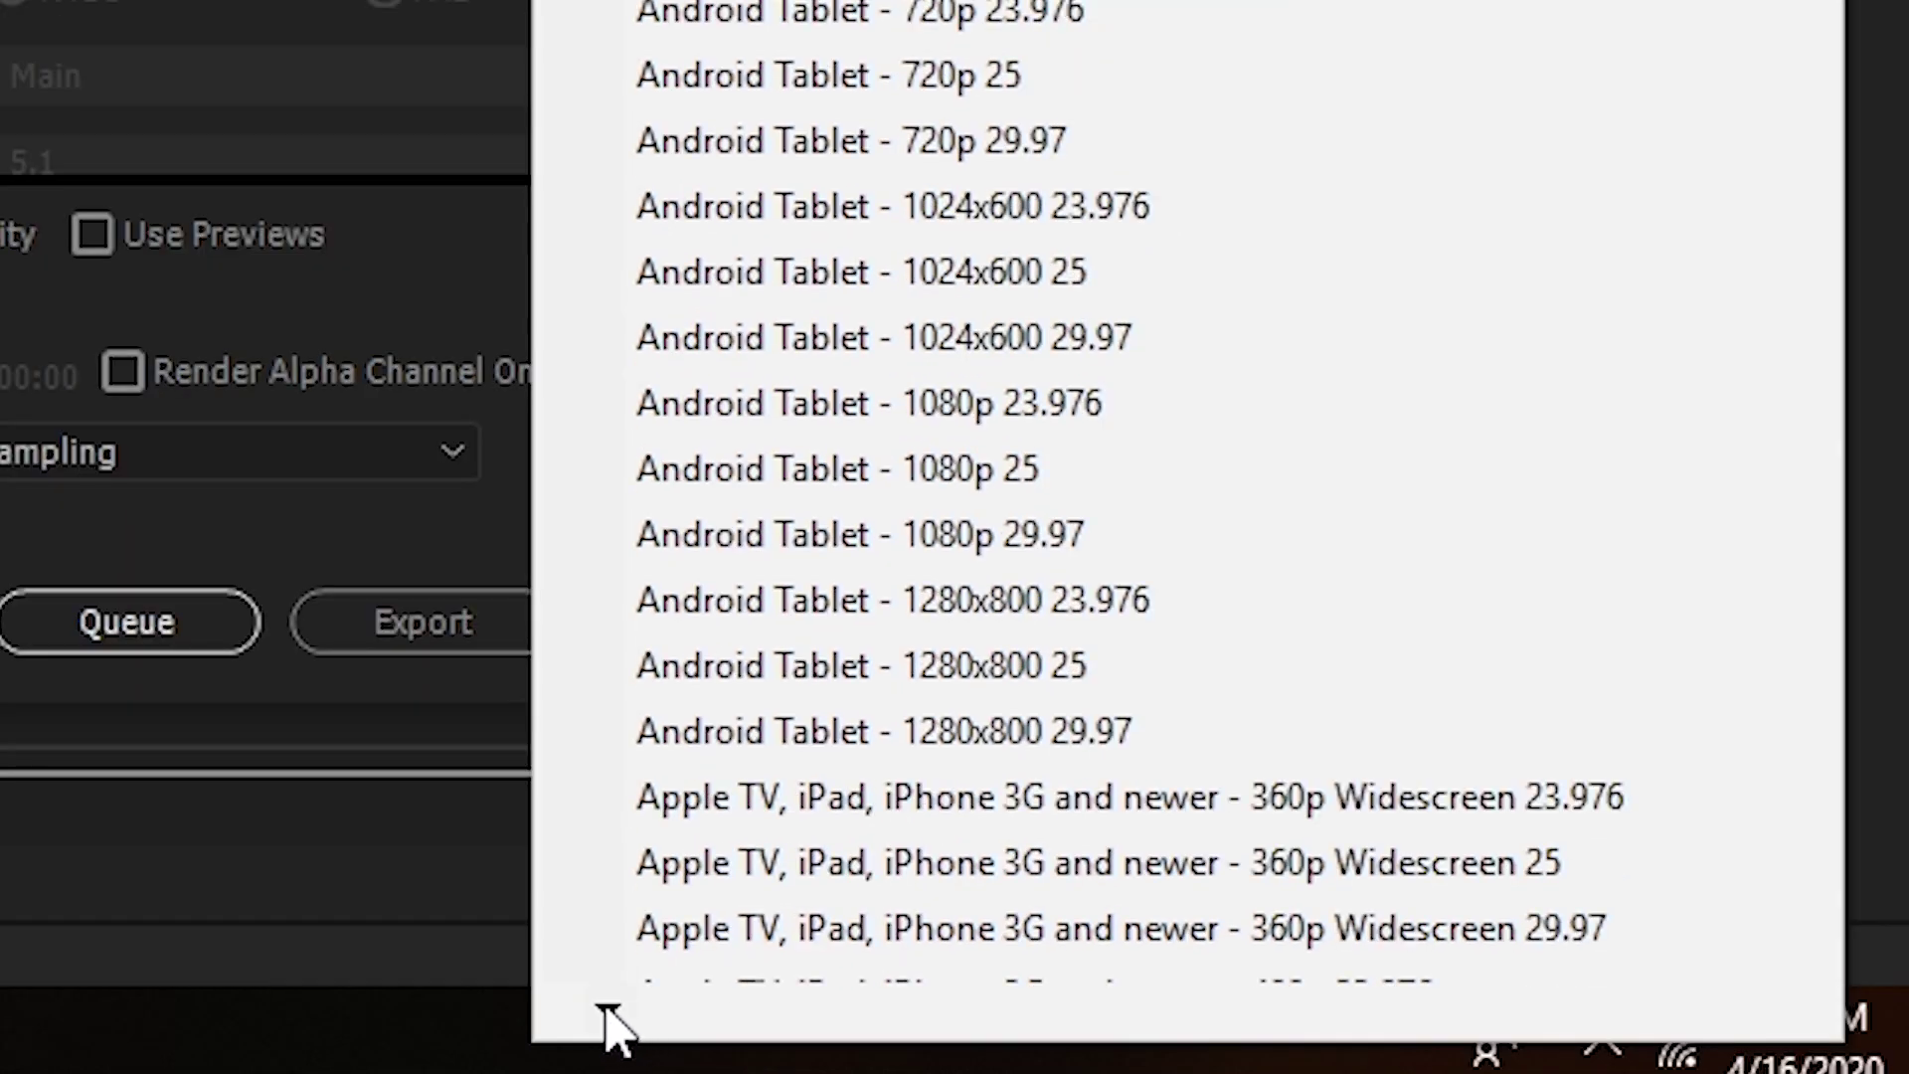
drag(608, 1012, 608, 1012)
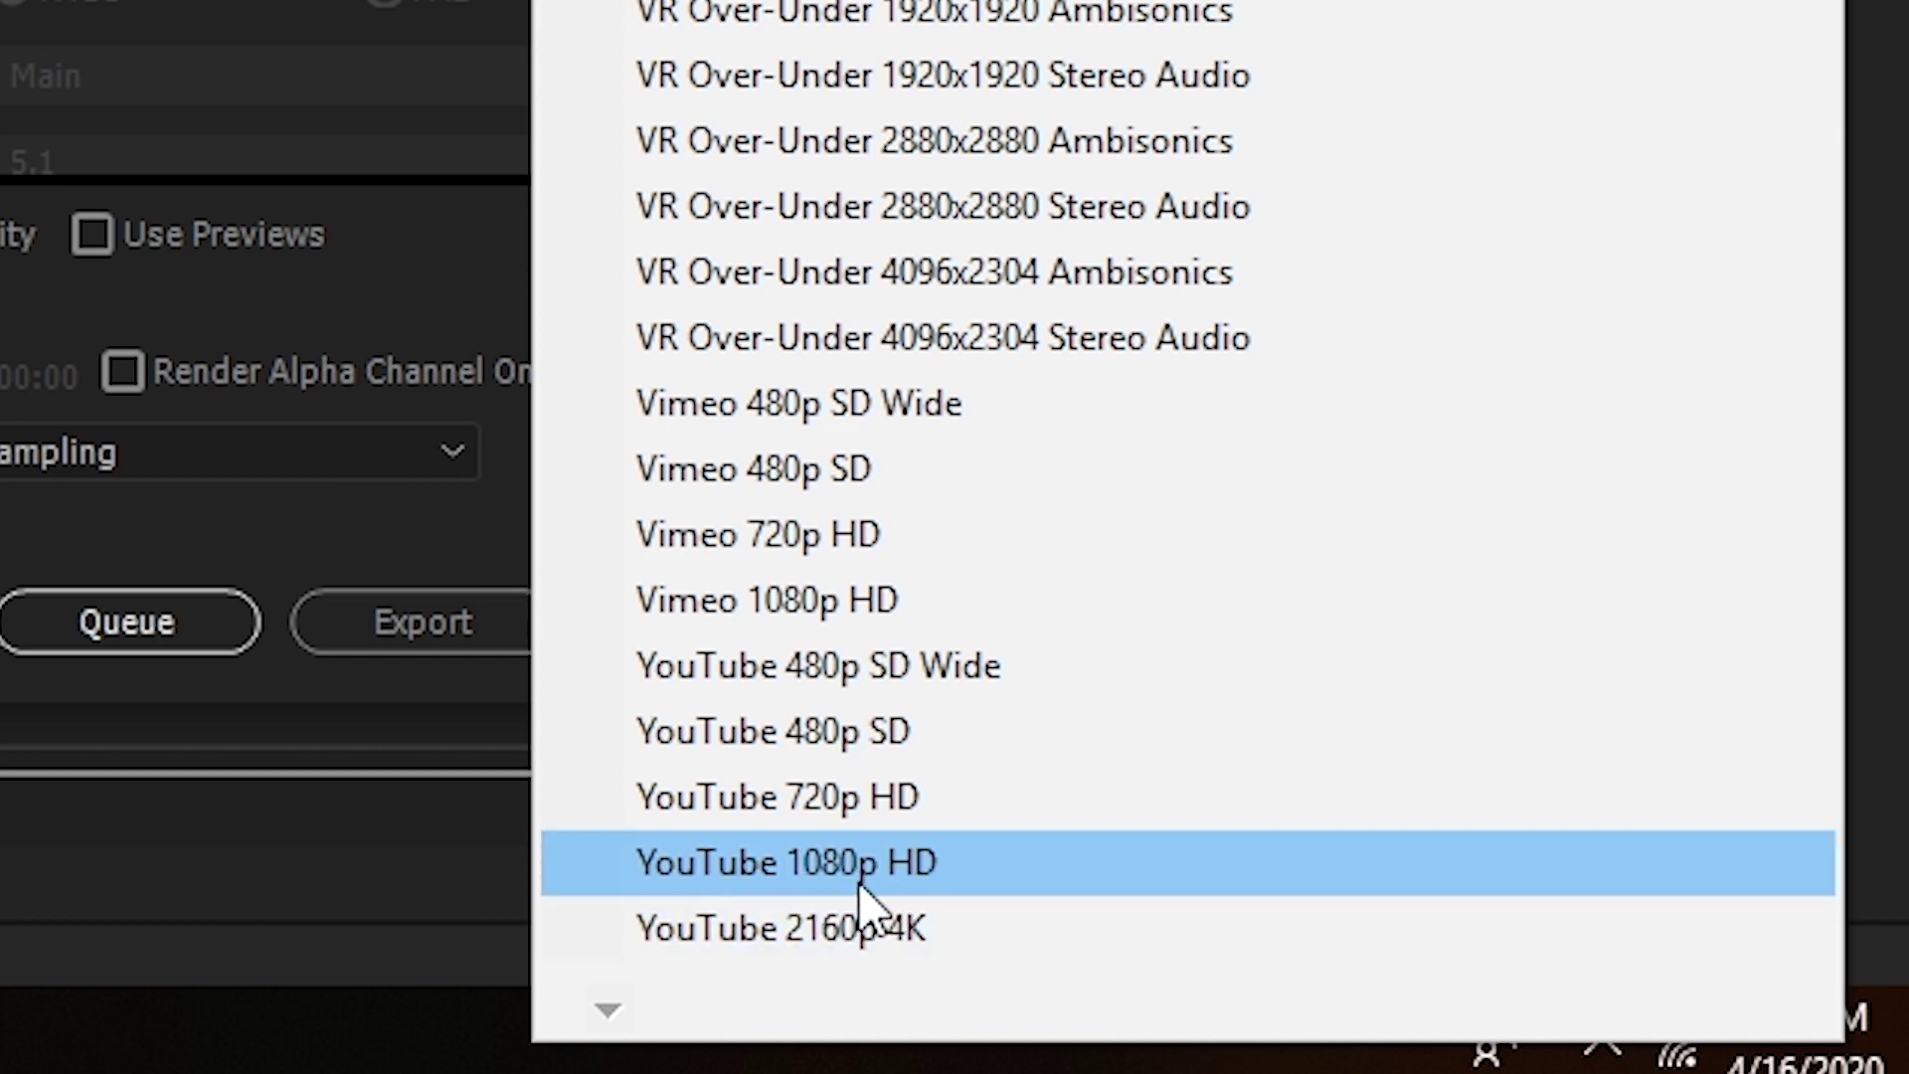
click(970, 863)
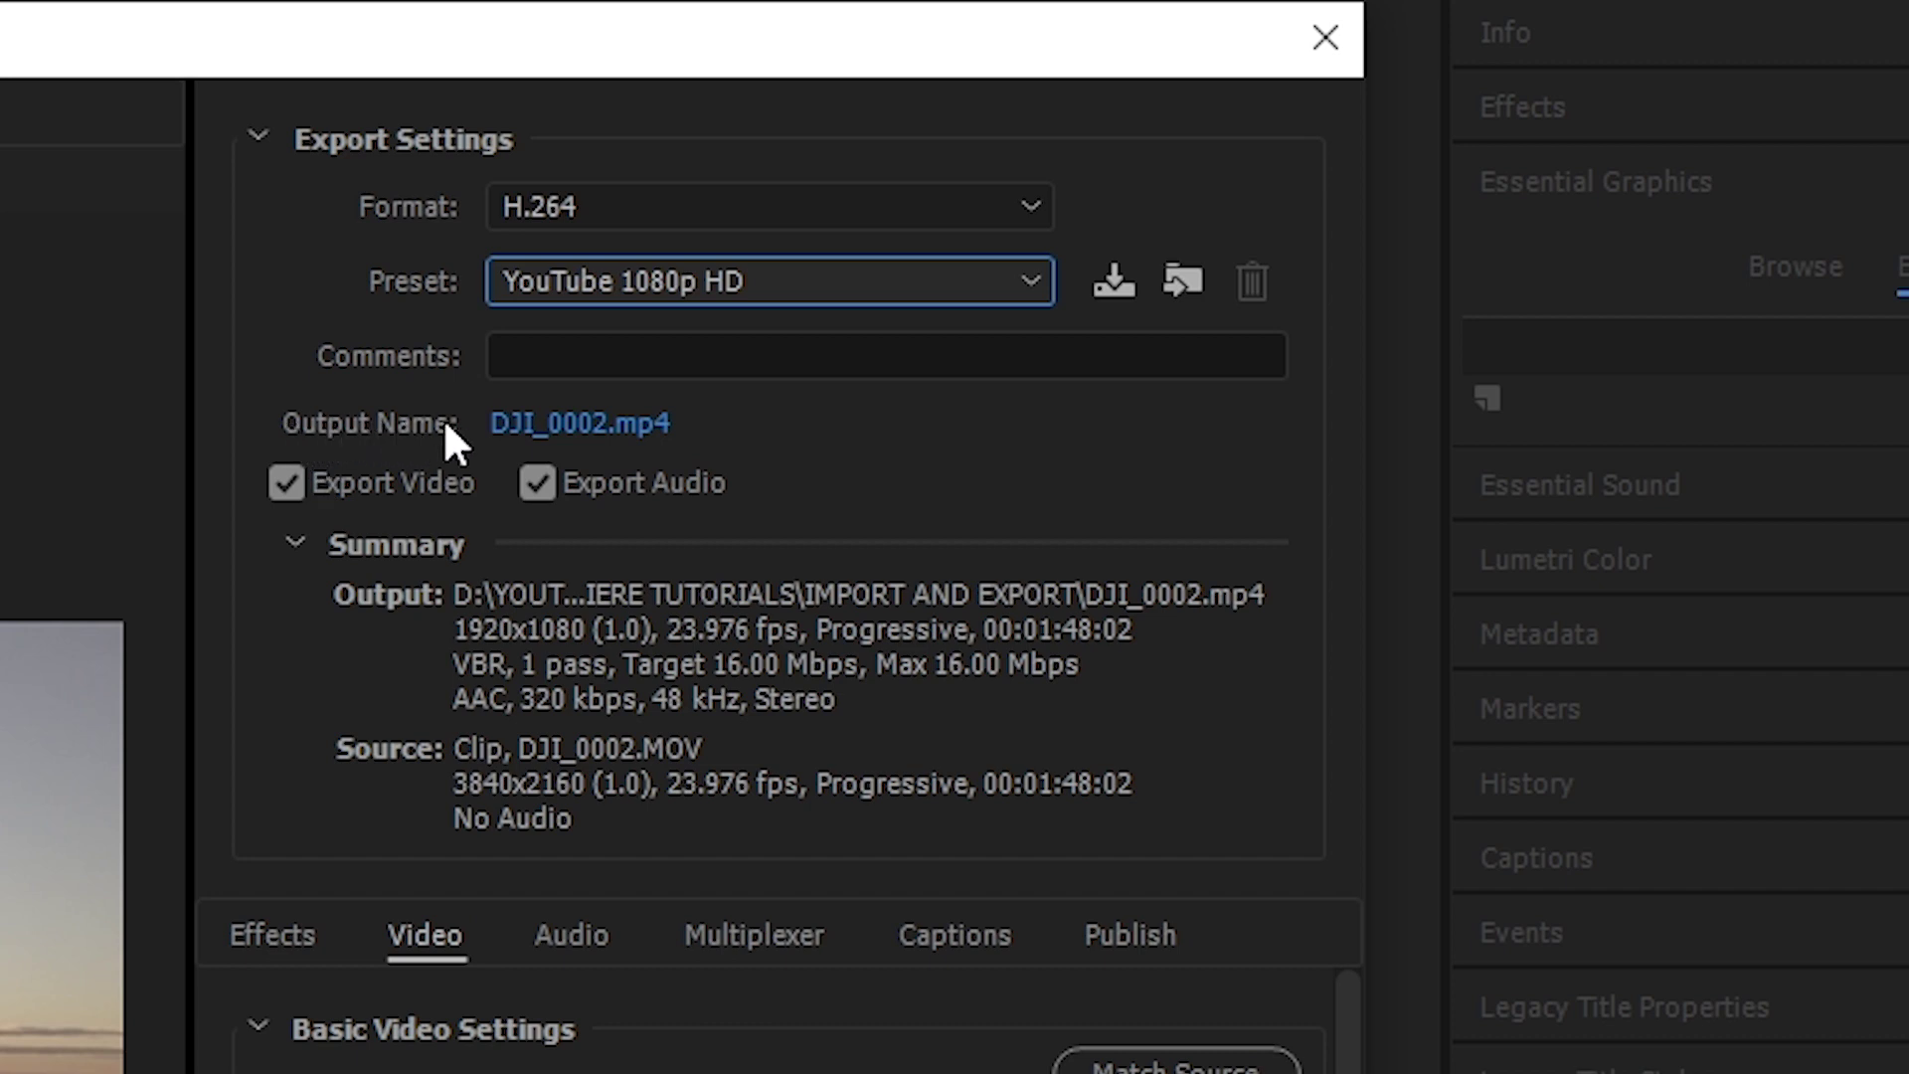
click(510, 430)
click(509, 426)
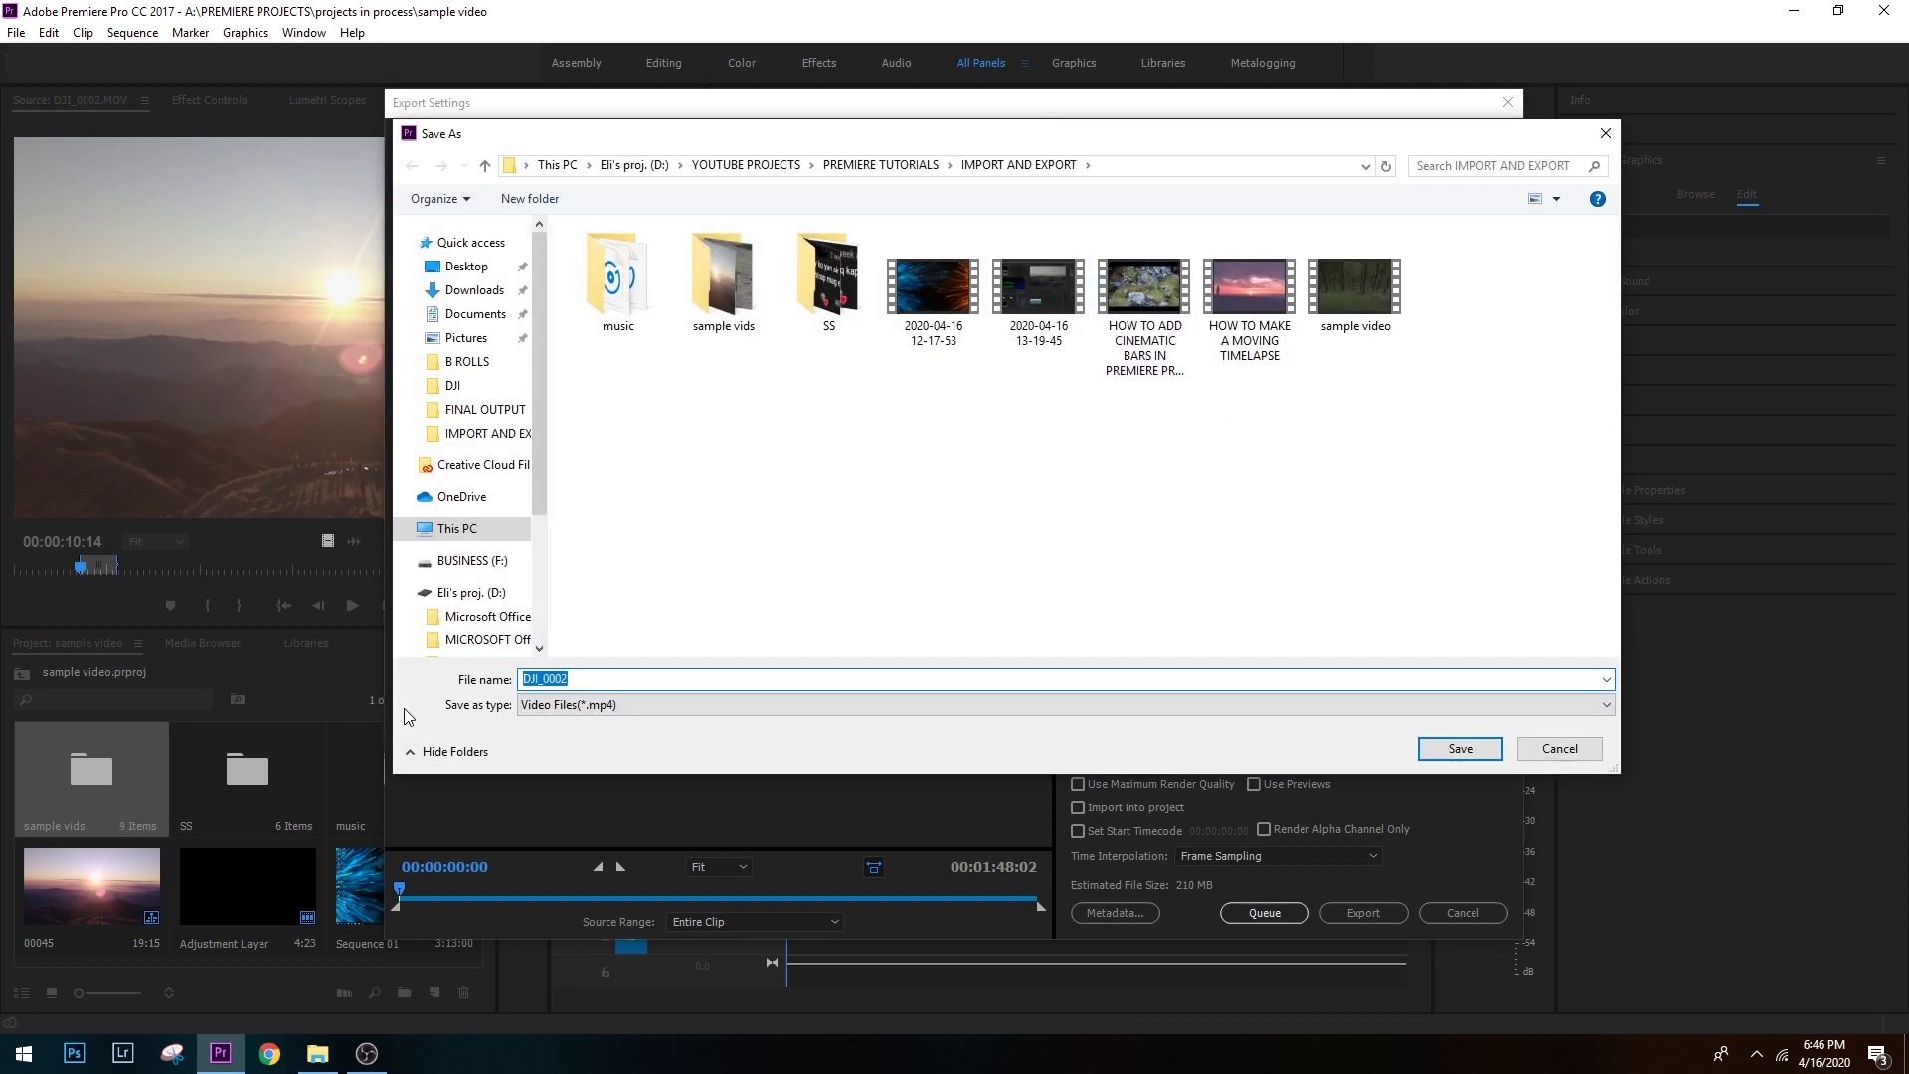
Name the output file 'SAMPLE VIDEO1' and save it in the IMPORT AND EXPORT folder
text(SAMPLE V)
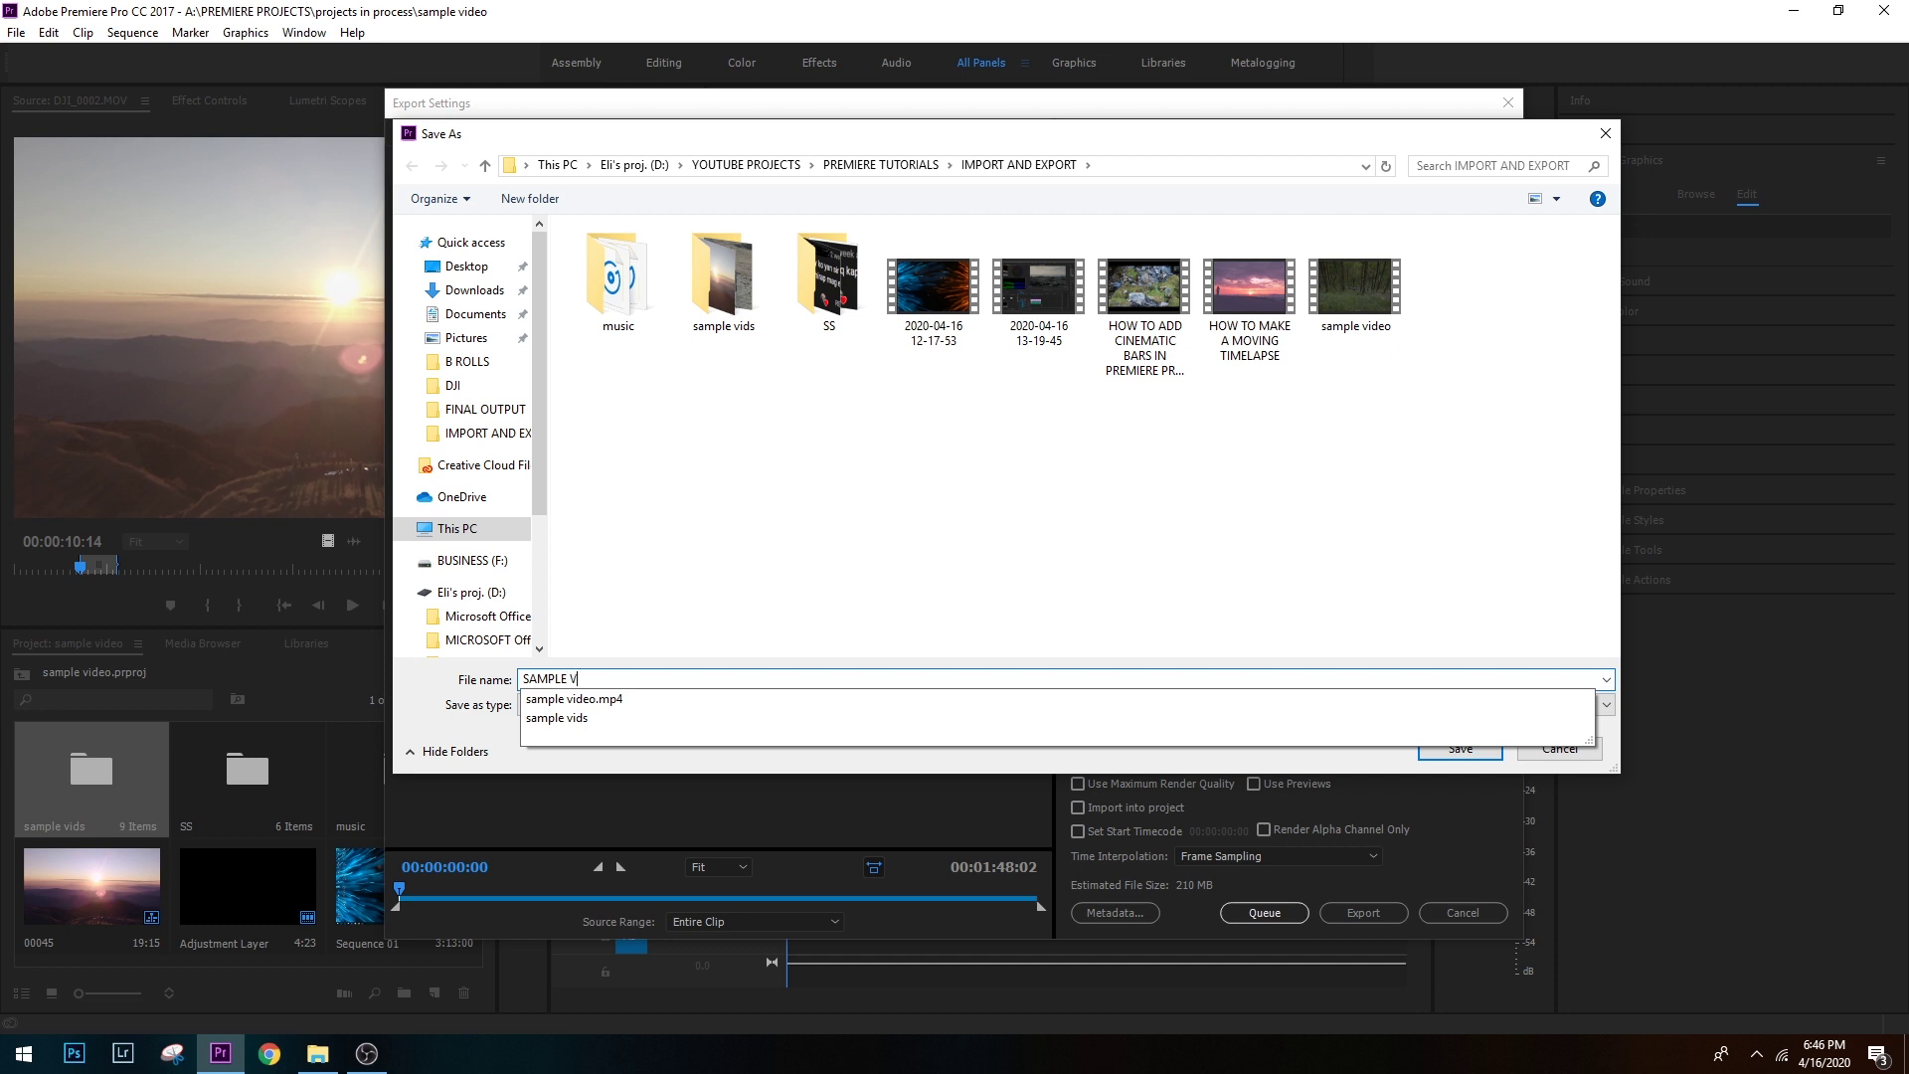
text(IDEO)
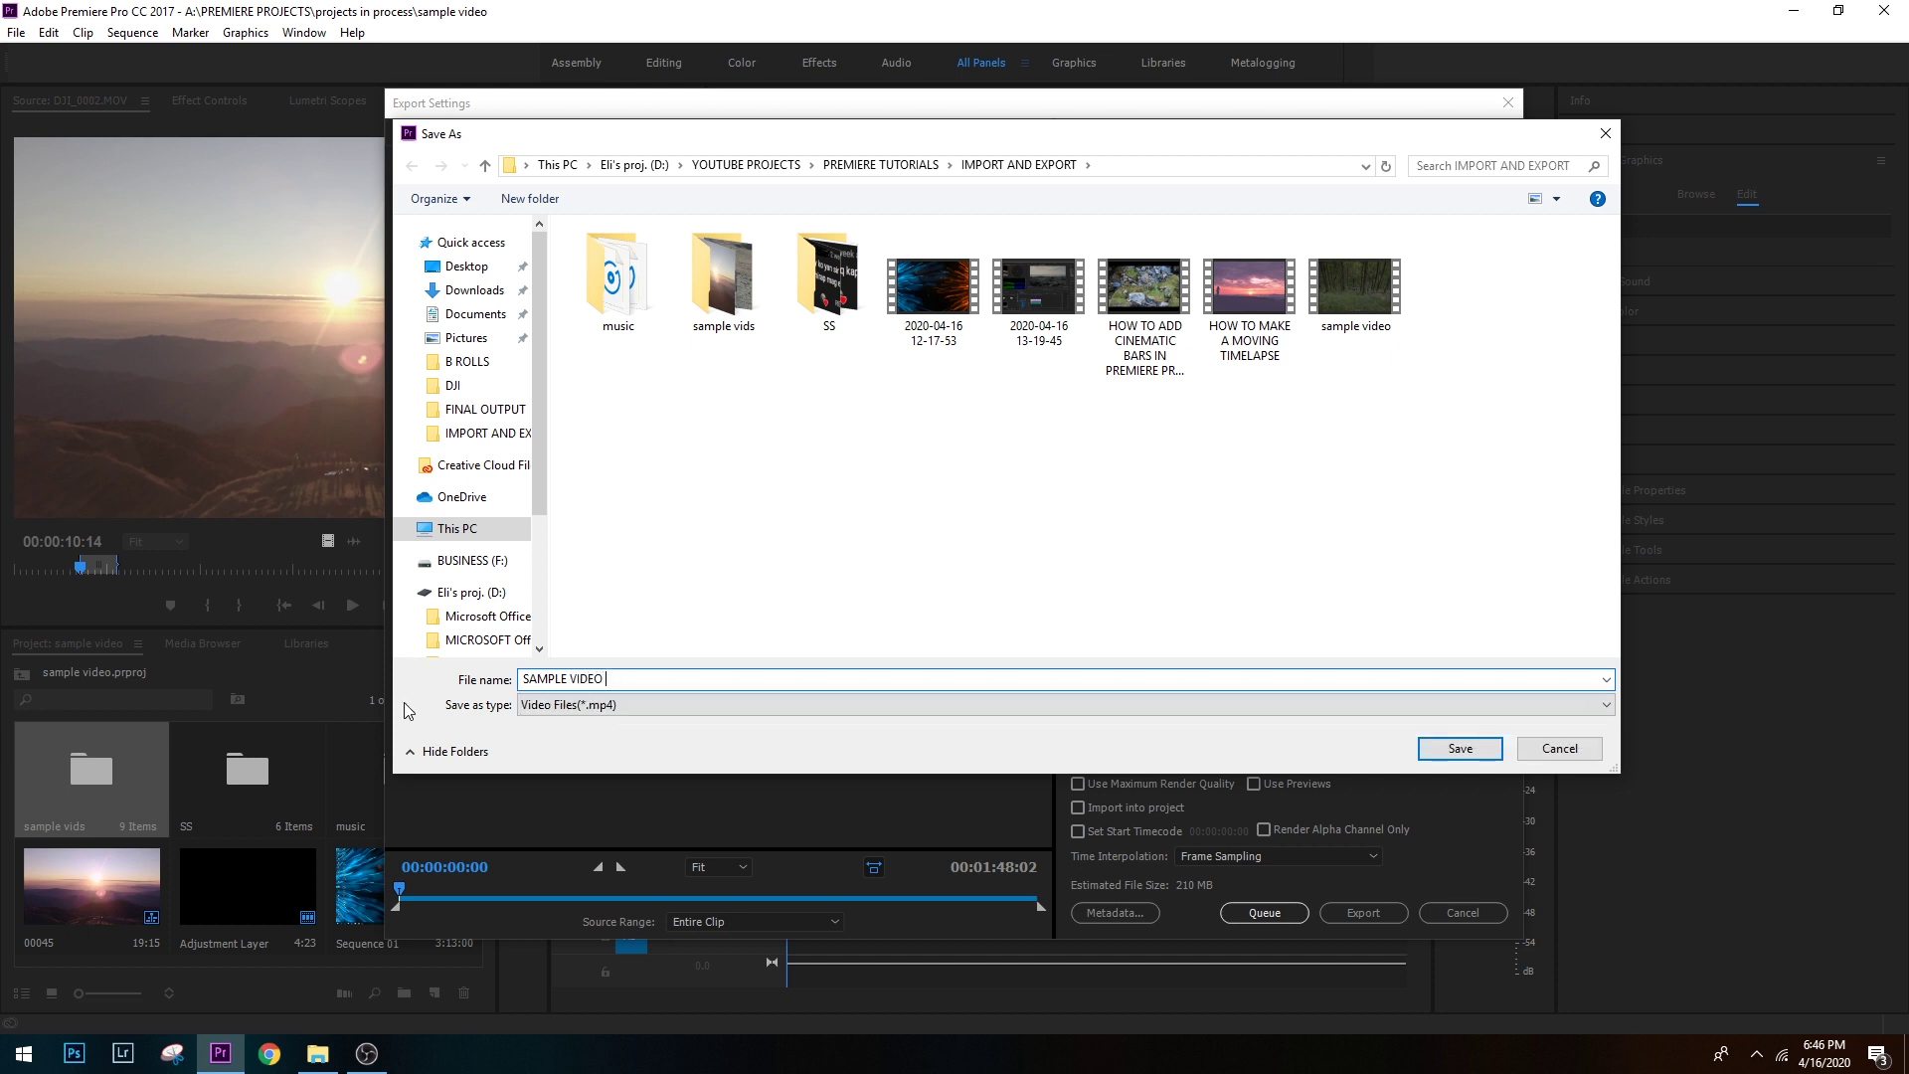
key(BackSpace)
text(1)
click(1486, 753)
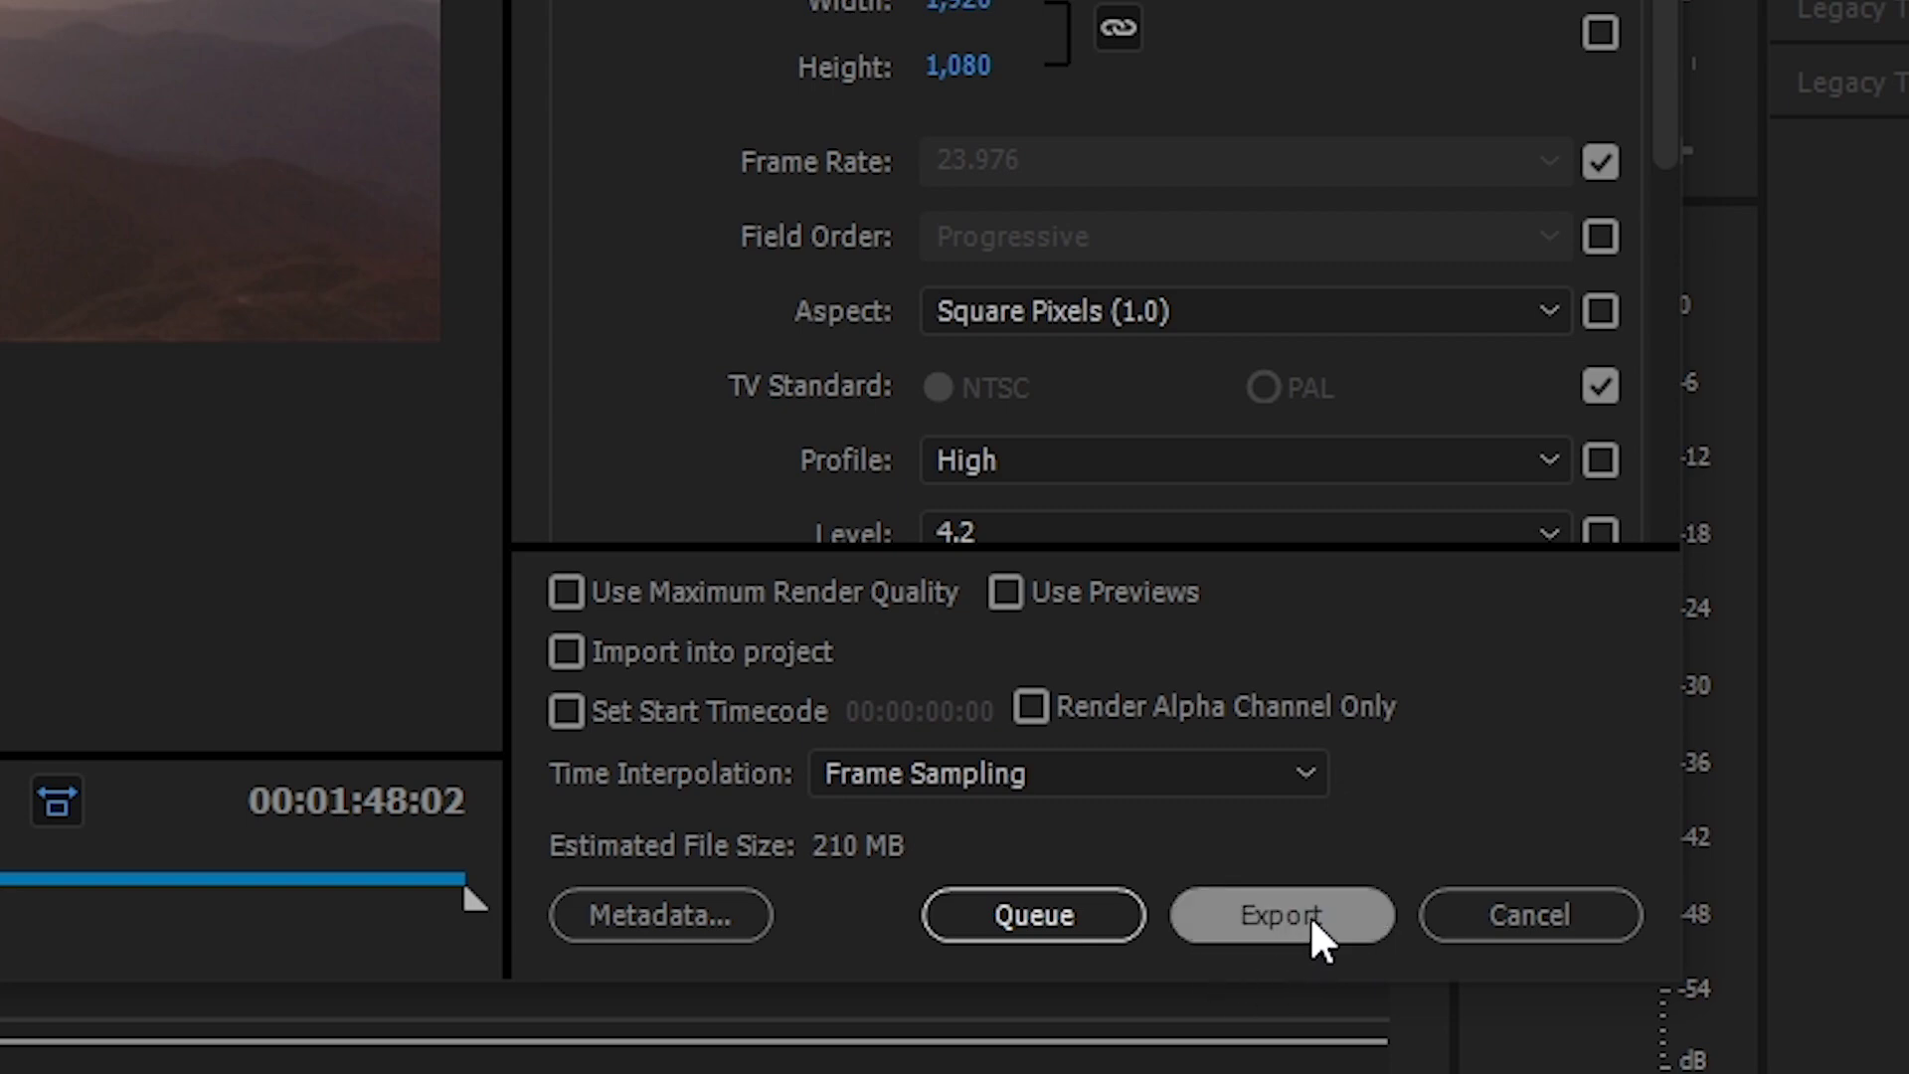
Start encoding the export to SAMPLE VIDEO1.mp4
click(1309, 919)
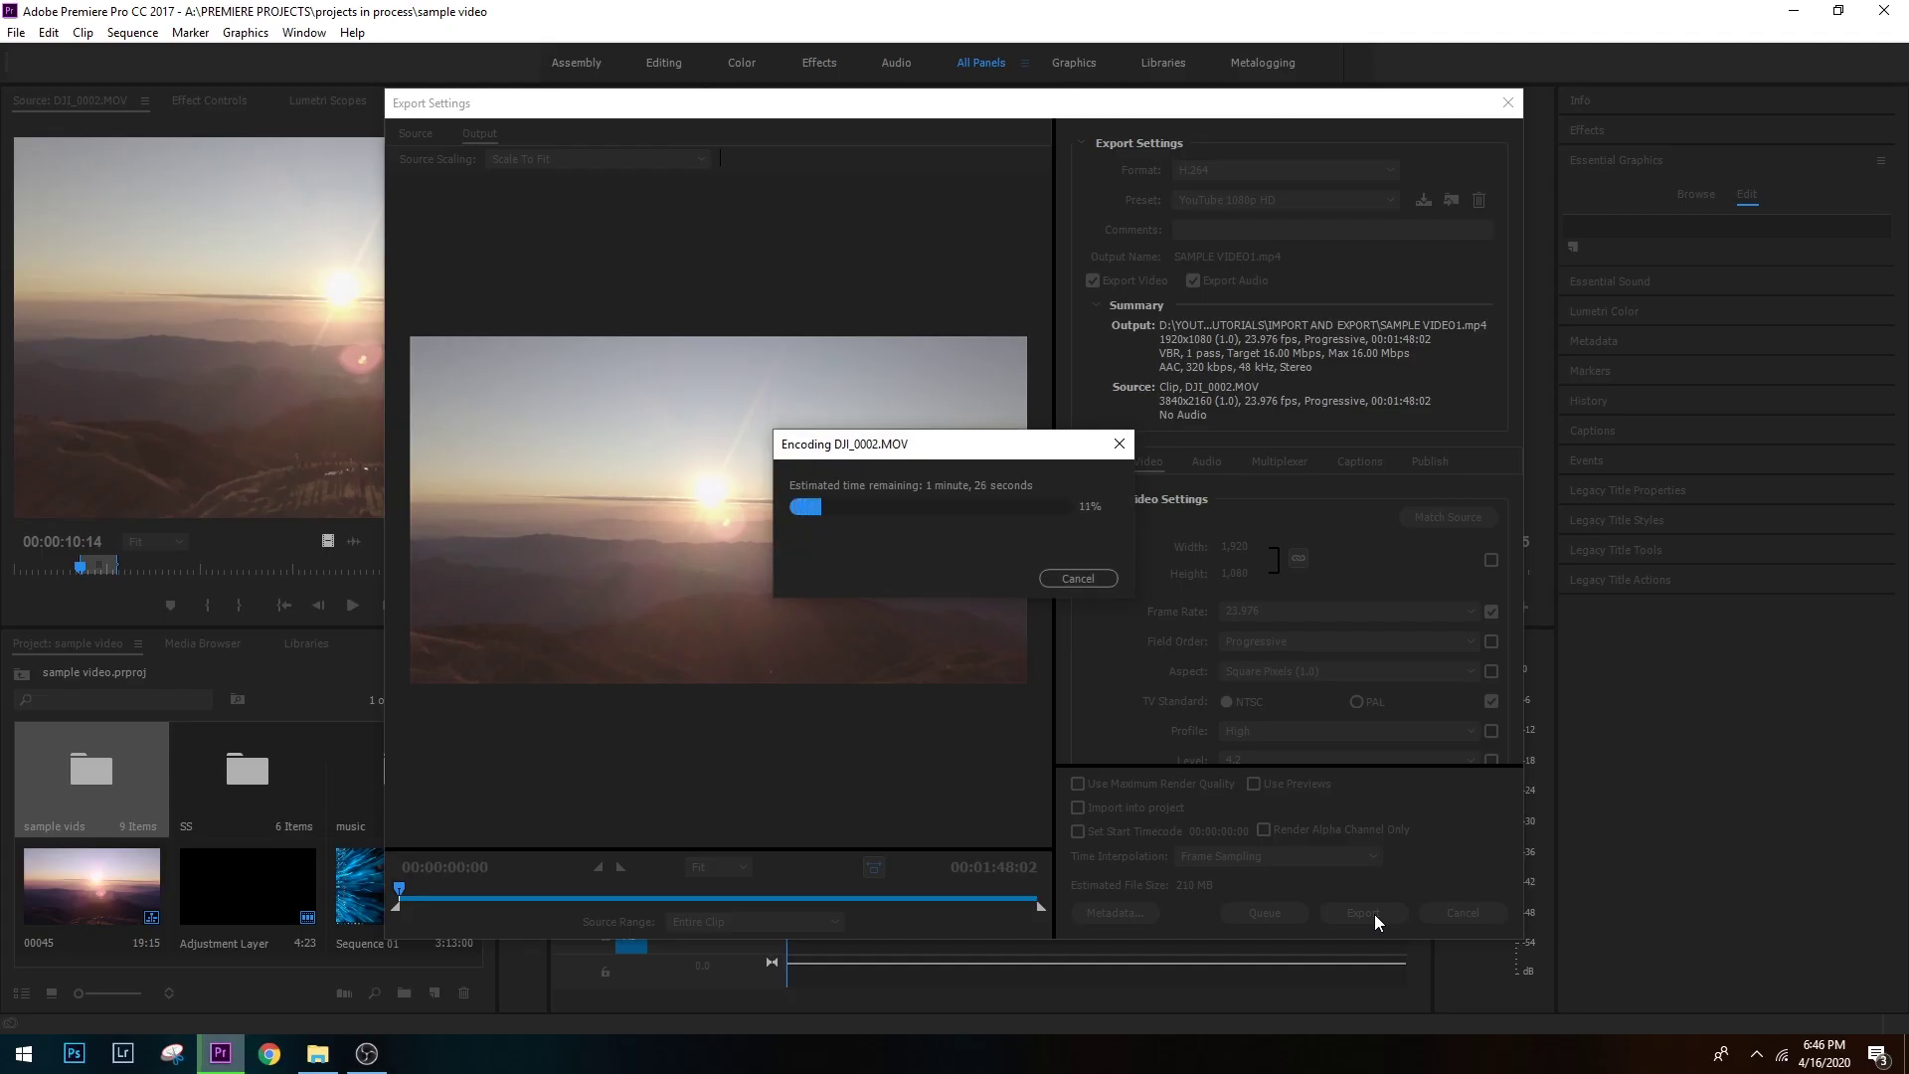